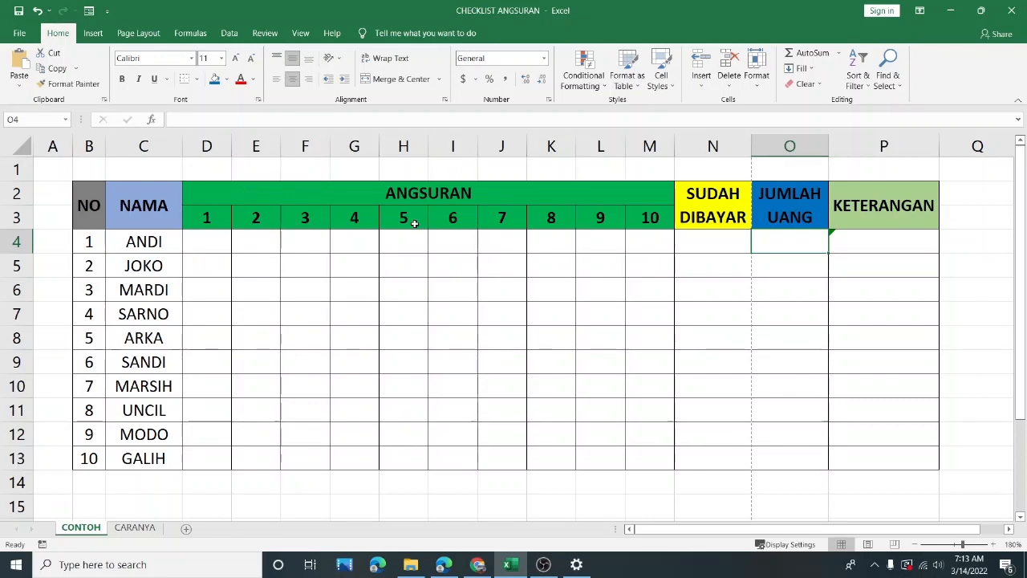
{"action": "left_click_drag", "start_coordinate": [719, 242], "coordinate": [730, 453]}
{"action": "left_click_drag", "start_coordinate": [798, 239], "coordinate": [798, 443]}
{"action": "left_click_drag", "start_coordinate": [862, 239], "coordinate": [875, 455]}
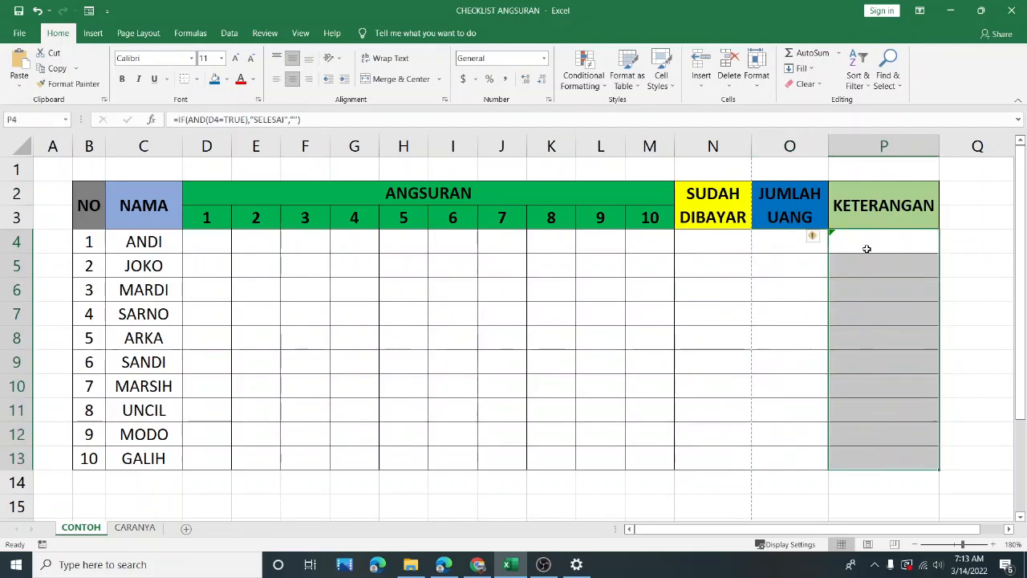
Remove the existing formula from cell P4, the first KETERANGAN cell, leaving it blank.
{"action": "left_click", "coordinate": [872, 239]}
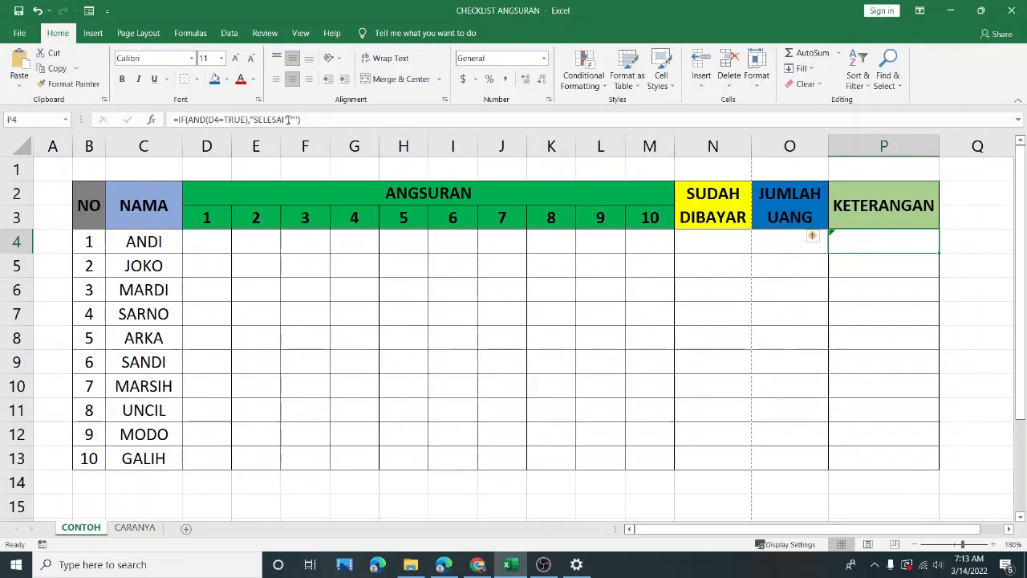
{"action": "left_click_drag", "start_coordinate": [334, 116], "coordinate": [114, 119]}
{"action": "key", "text": "Delete"}
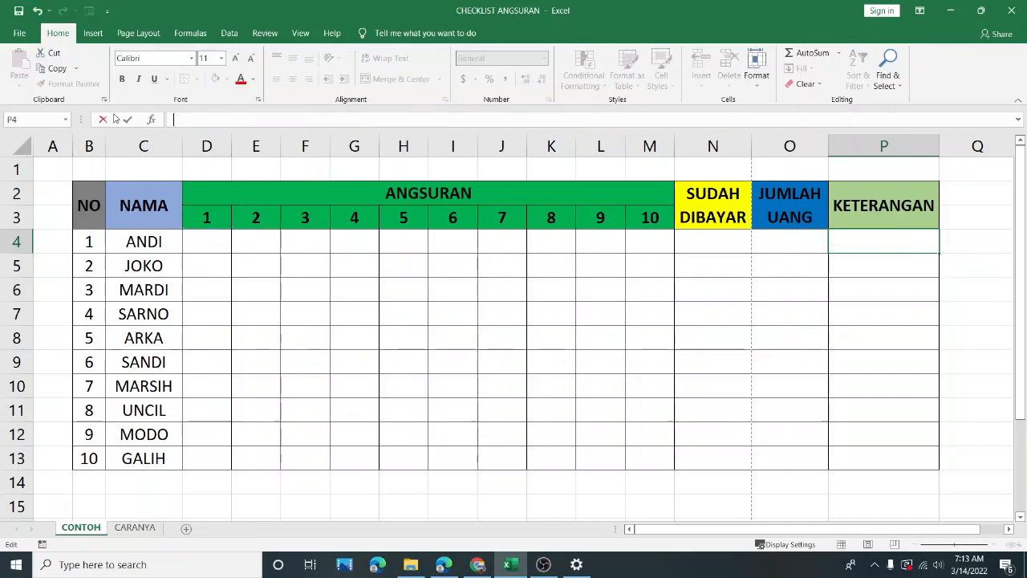
{"action": "key", "text": "Return"}
{"action": "left_click", "coordinate": [875, 243]}
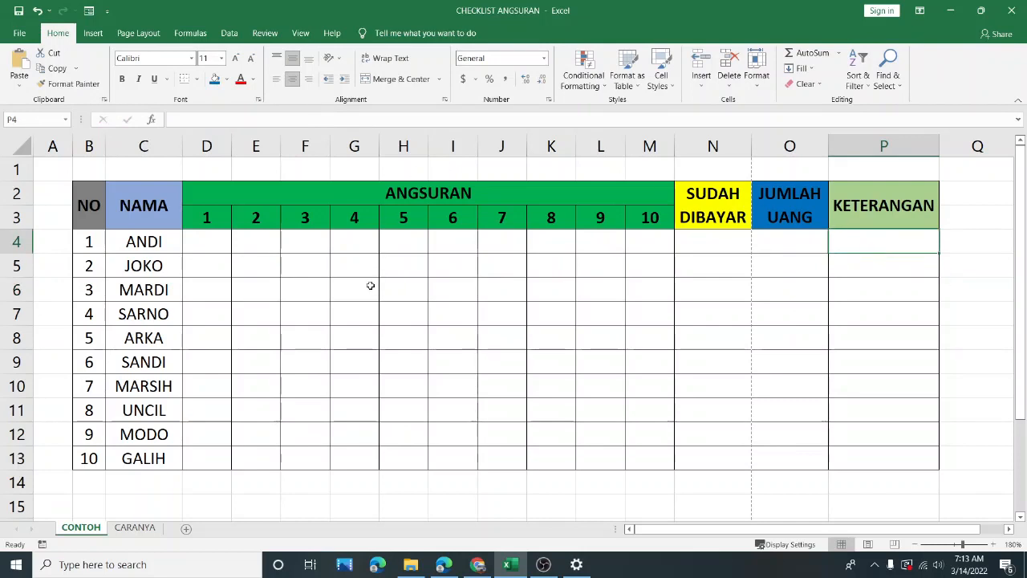
{"action": "left_click_drag", "start_coordinate": [206, 241], "coordinate": [646, 457]}
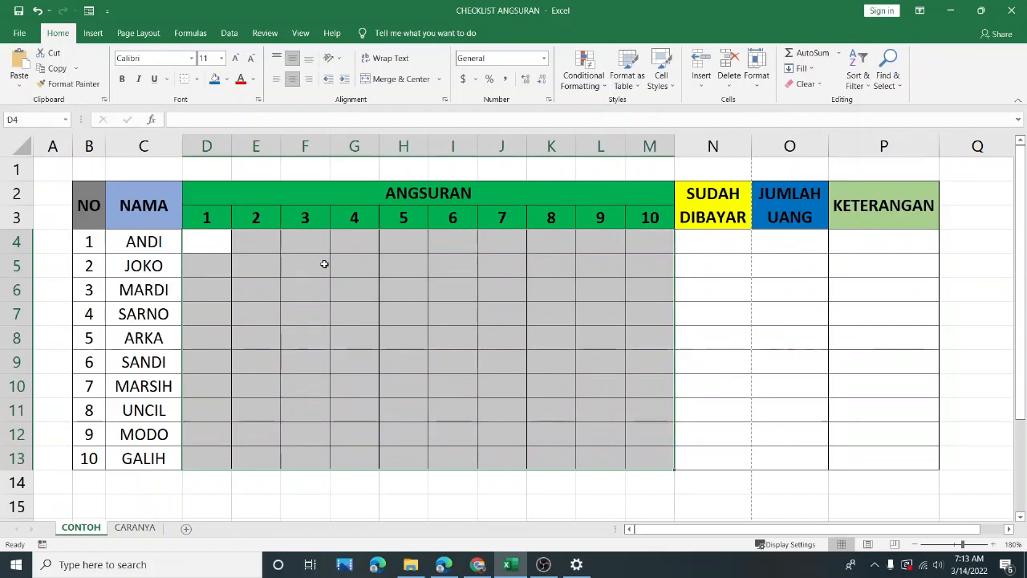
{"action": "left_click", "coordinate": [202, 243]}
{"action": "left_click", "coordinate": [264, 240]}
{"action": "left_click", "coordinate": [314, 243]}
{"action": "left_click", "coordinate": [376, 240]}
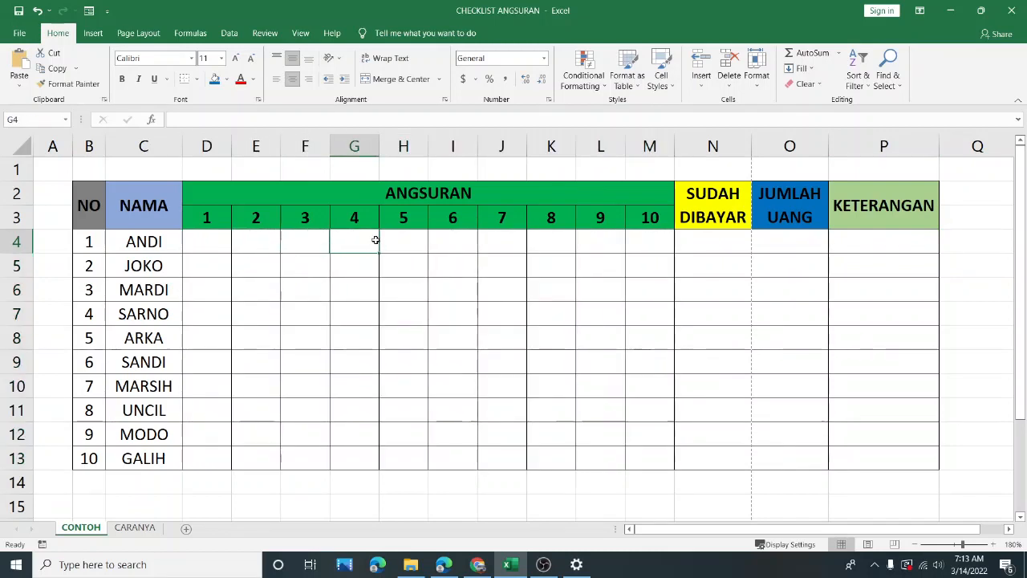
{"action": "left_click", "coordinate": [210, 244]}
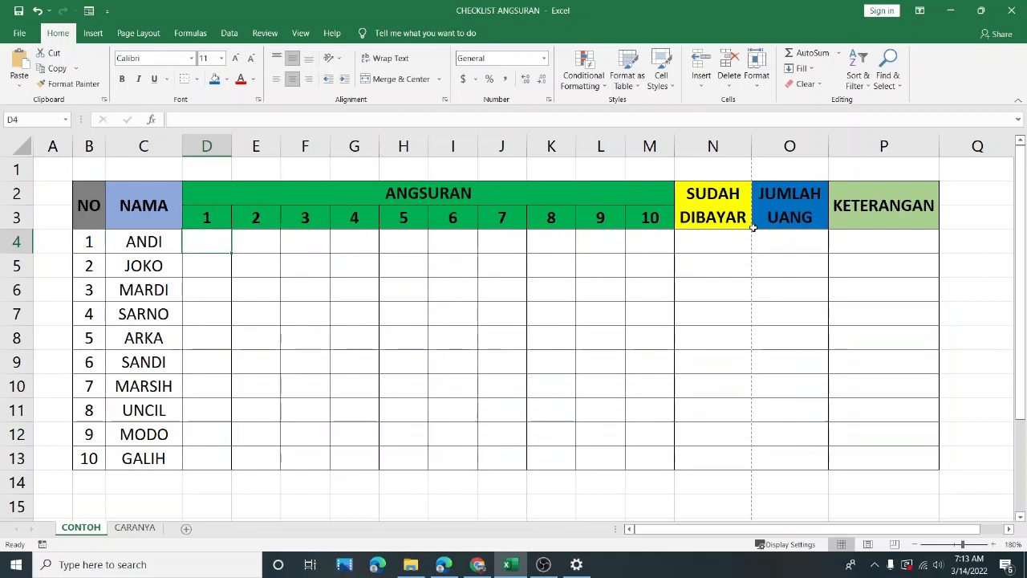
{"action": "left_click", "coordinate": [716, 251]}
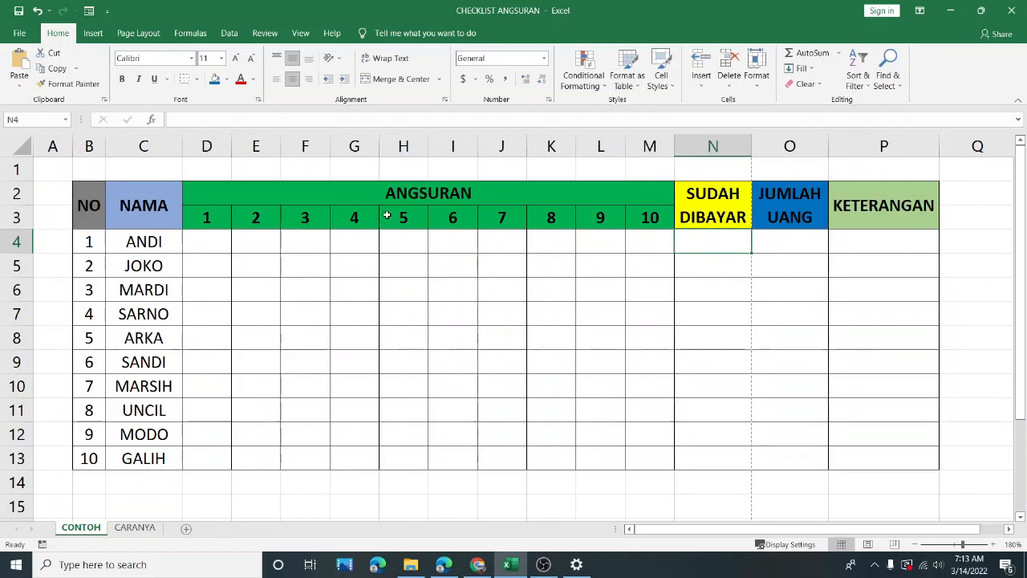
{"action": "left_click", "coordinate": [211, 243]}
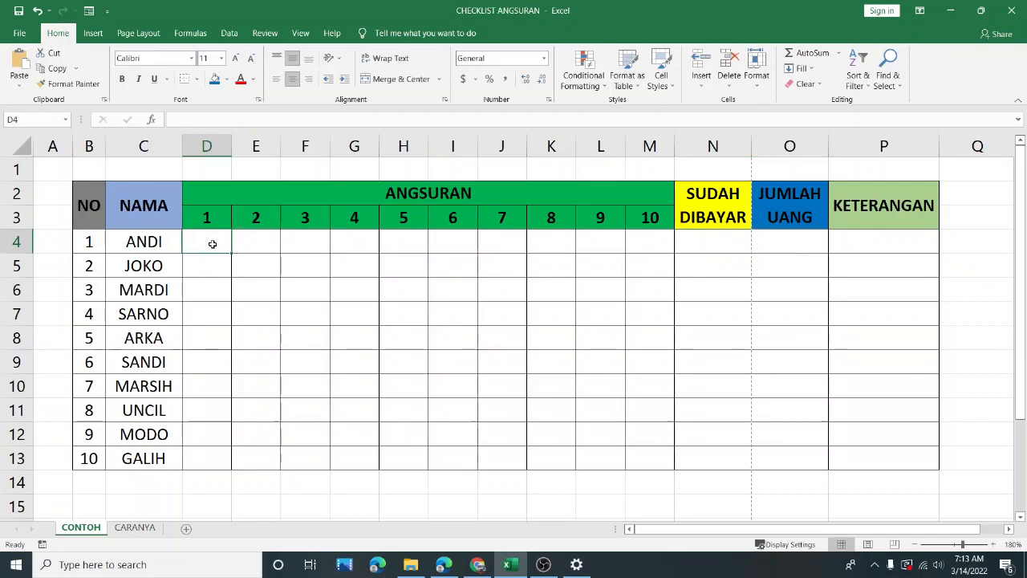
{"action": "left_click_drag", "start_coordinate": [713, 227], "coordinate": [711, 464]}
{"action": "left_click", "coordinate": [714, 245]}
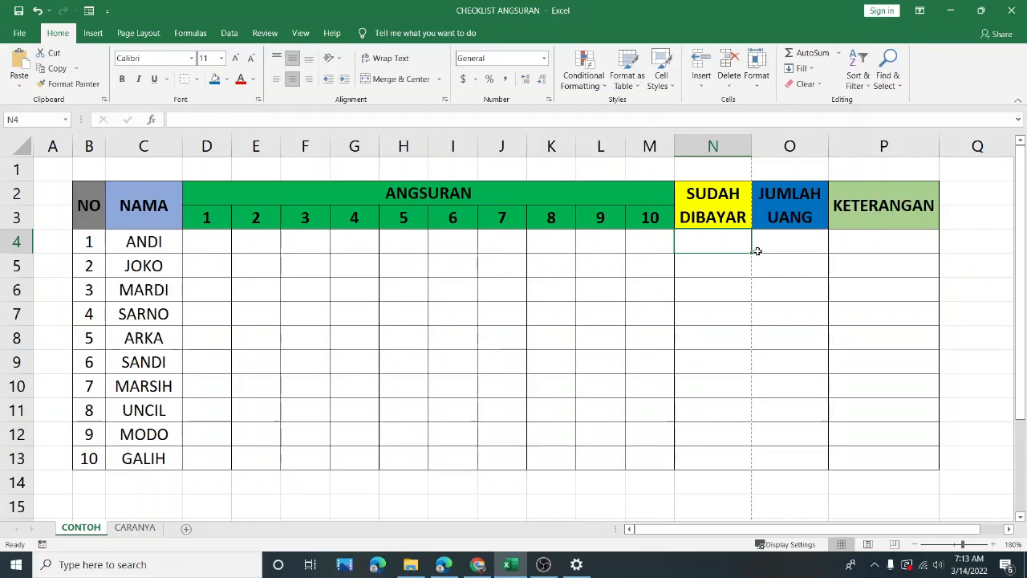
{"action": "left_click", "coordinate": [791, 249]}
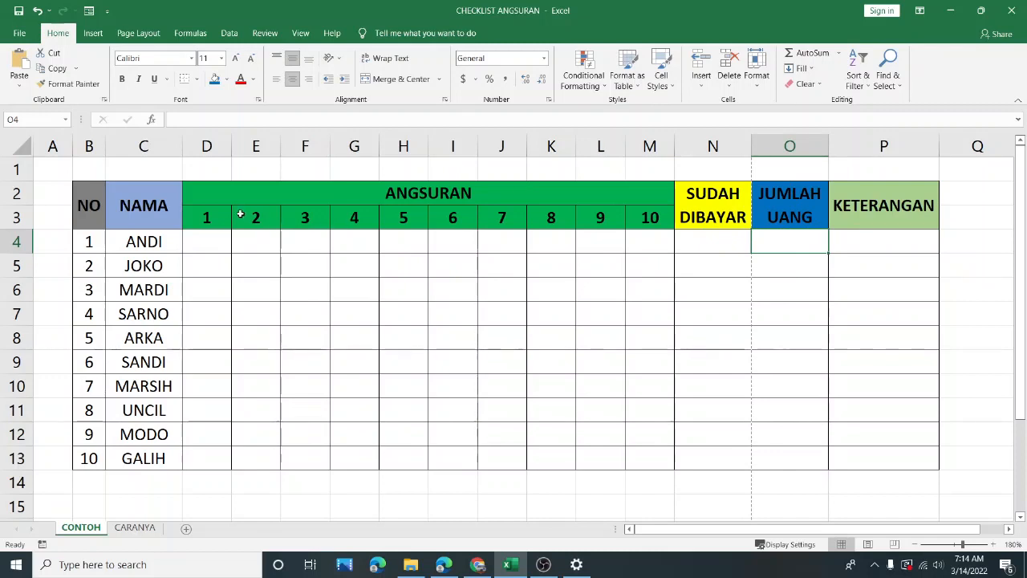
{"action": "left_click", "coordinate": [201, 242]}
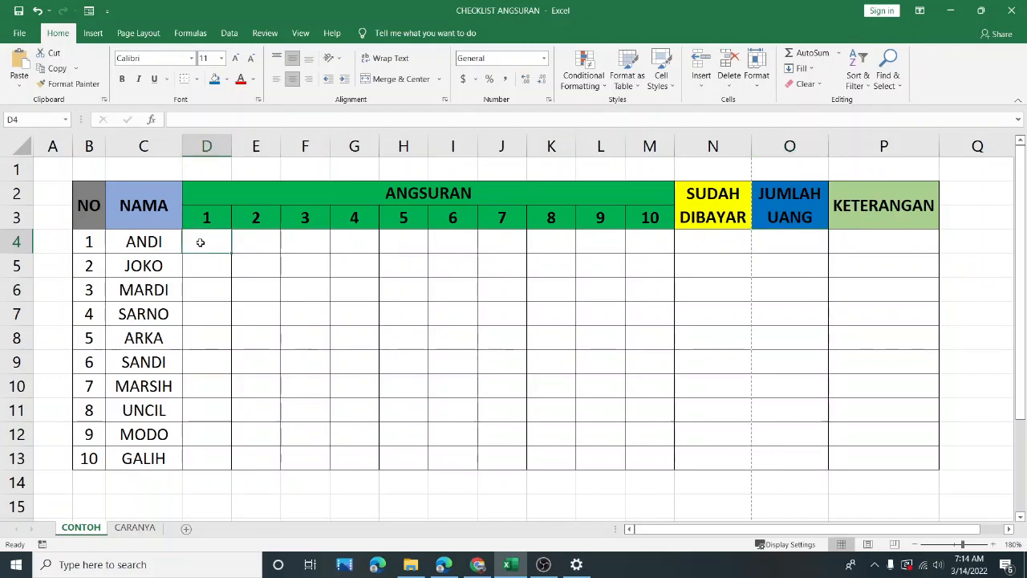
{"action": "left_click", "coordinate": [787, 250]}
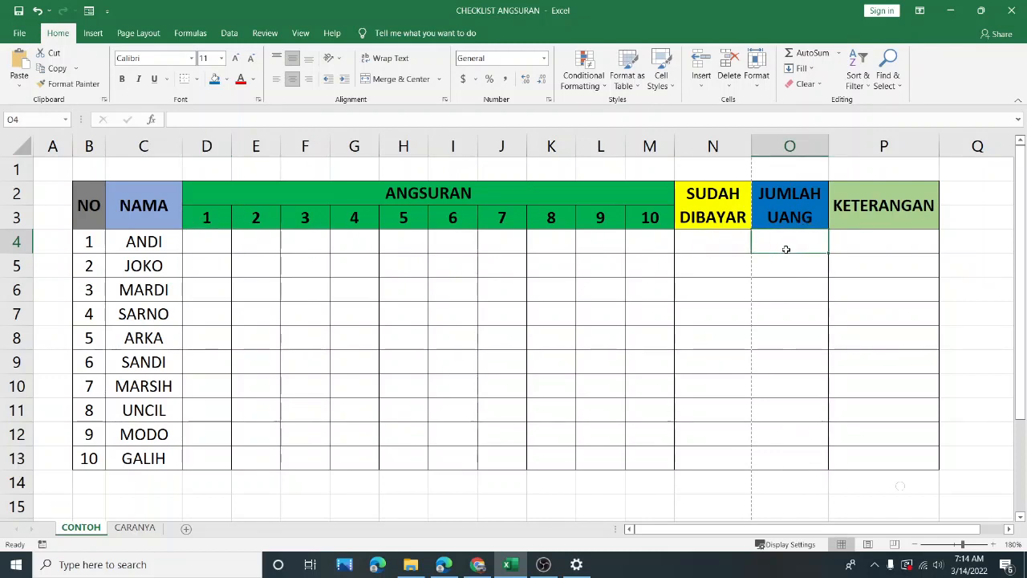
{"action": "left_click", "coordinate": [222, 243]}
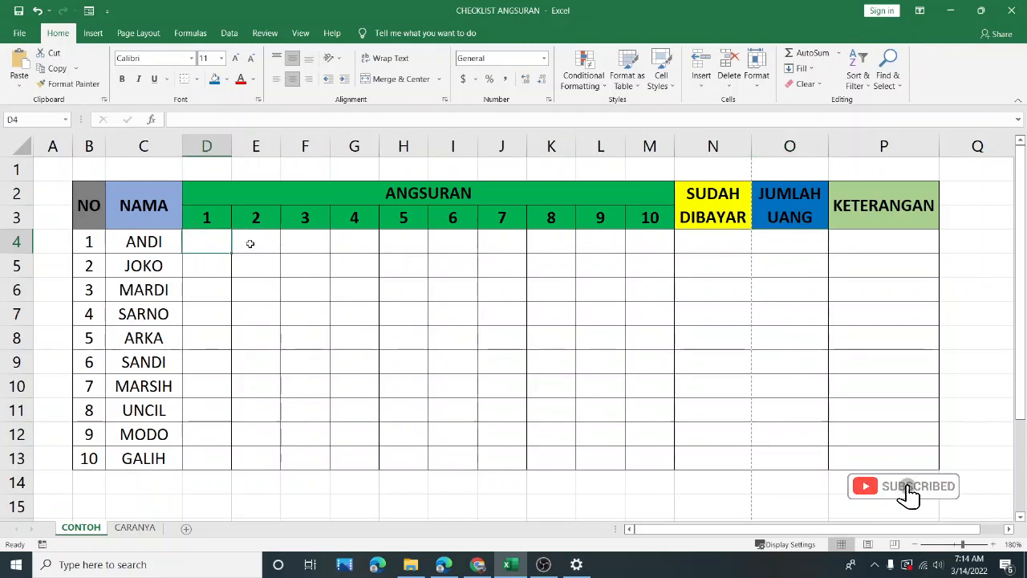
{"action": "left_click", "coordinate": [248, 242]}
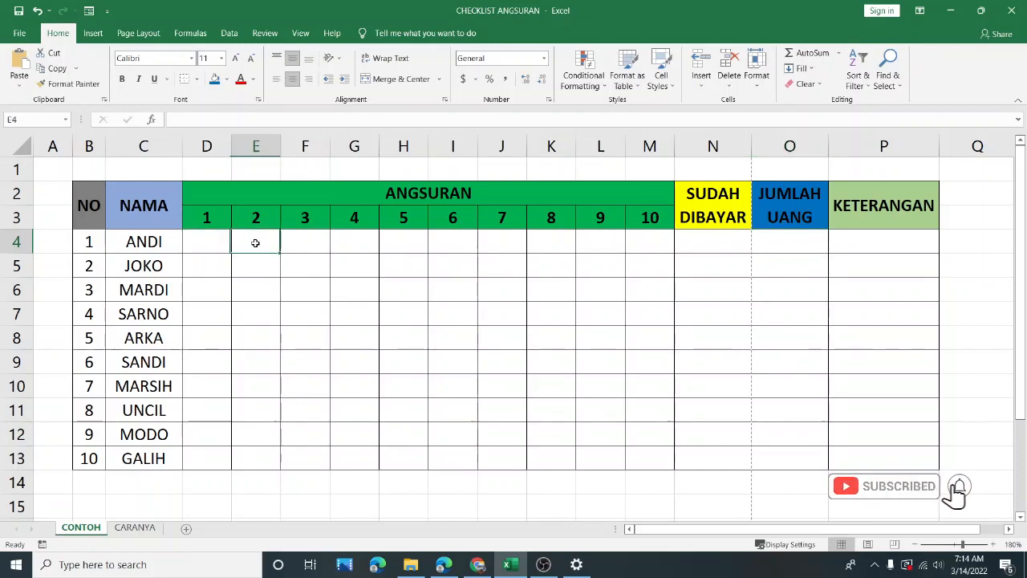
{"action": "left_click", "coordinate": [258, 147]}
{"action": "left_click", "coordinate": [256, 259]}
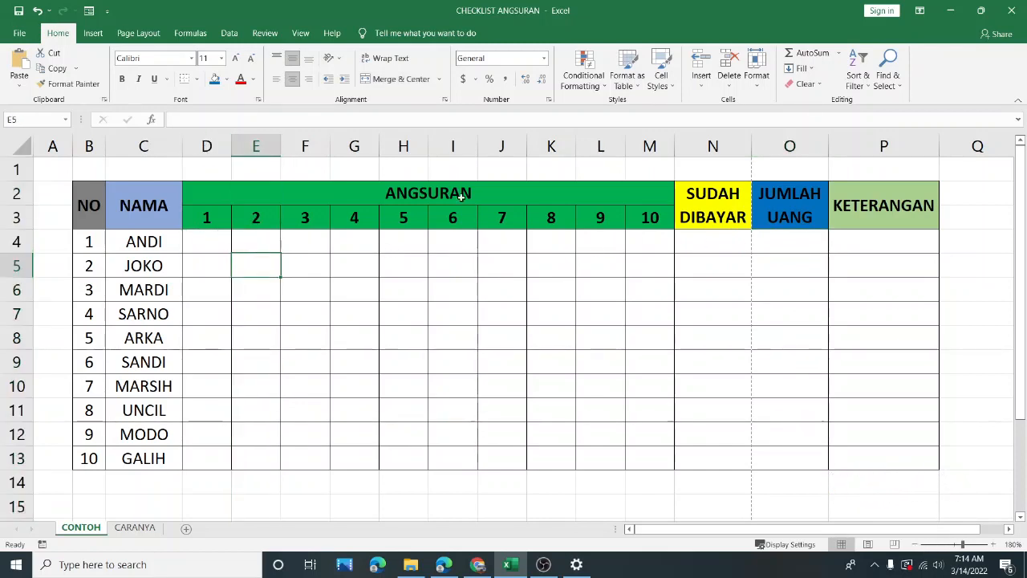
{"action": "left_click", "coordinate": [738, 242]}
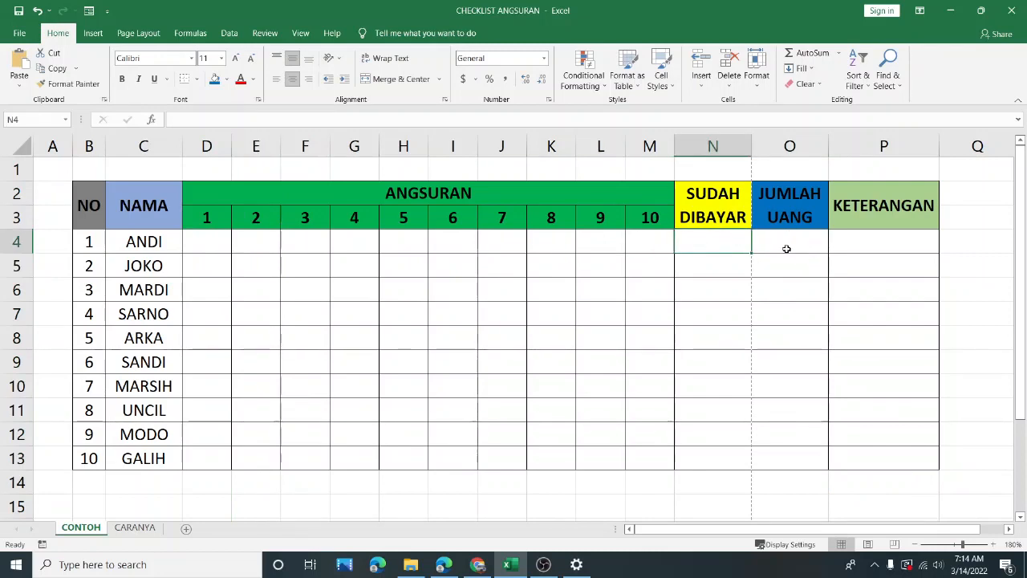
{"action": "left_click", "coordinate": [852, 243]}
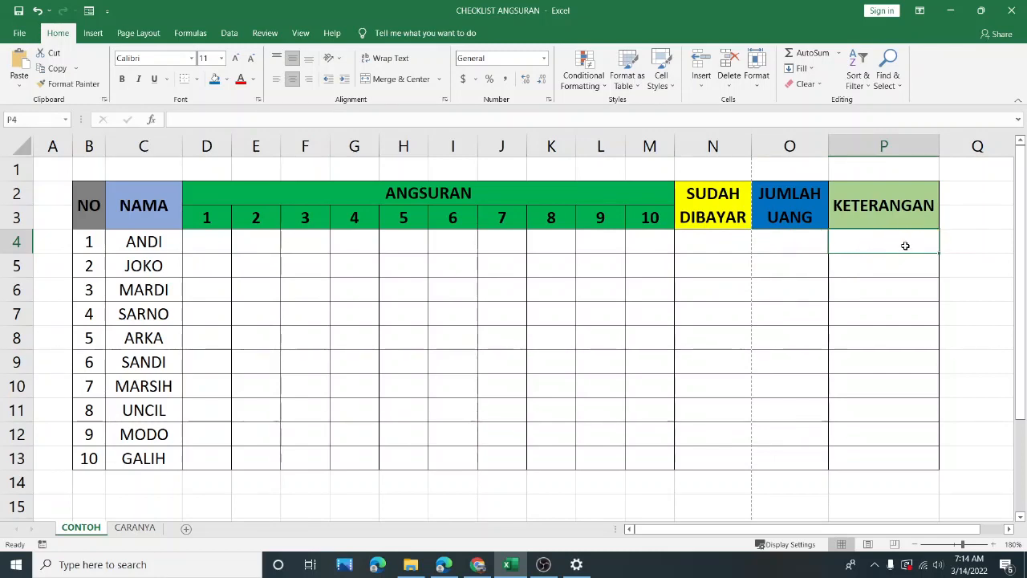
{"action": "left_click", "coordinate": [220, 244]}
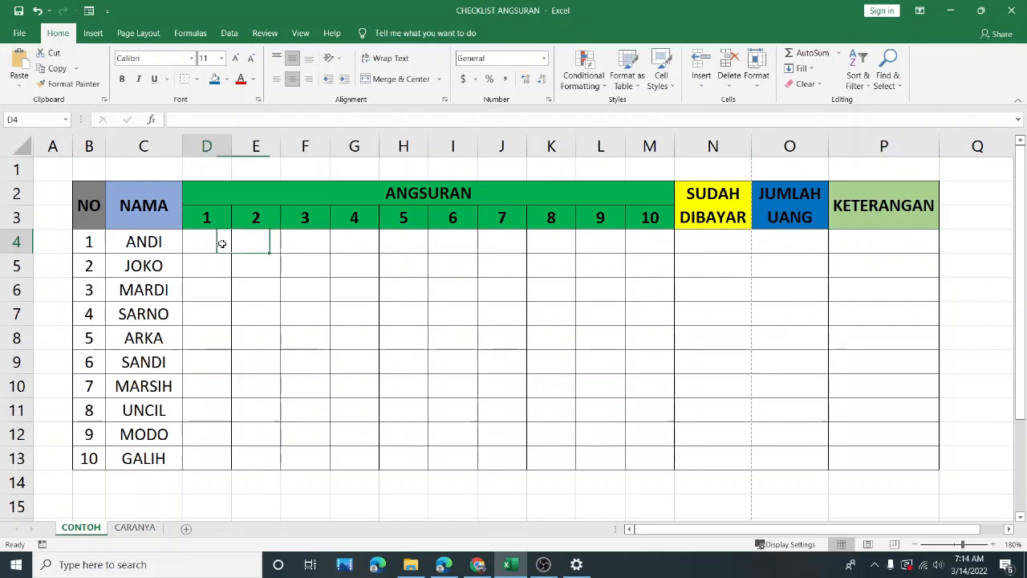
{"action": "left_click", "coordinate": [656, 237]}
{"action": "left_click", "coordinate": [864, 240]}
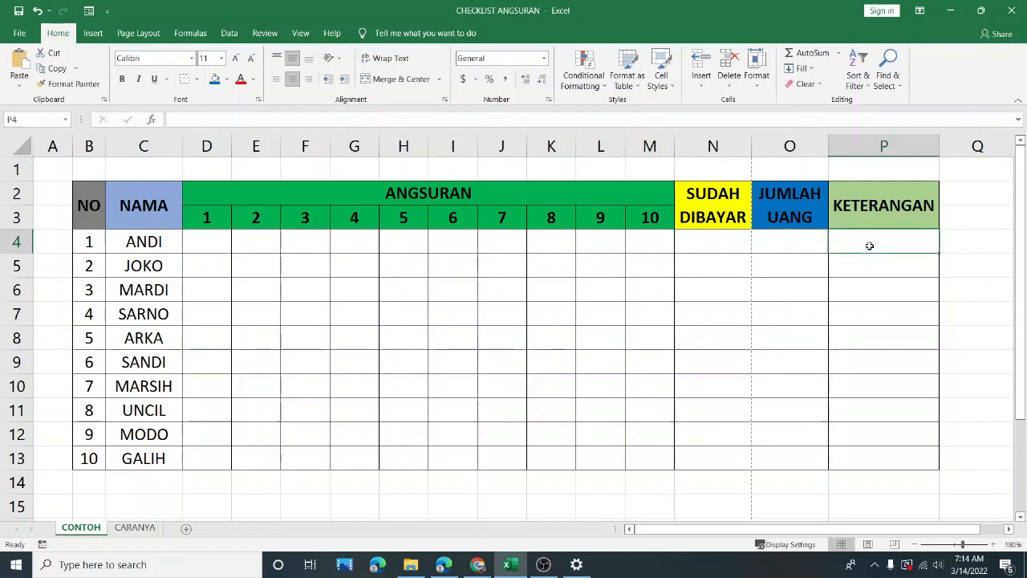
{"action": "left_click", "coordinate": [826, 275]}
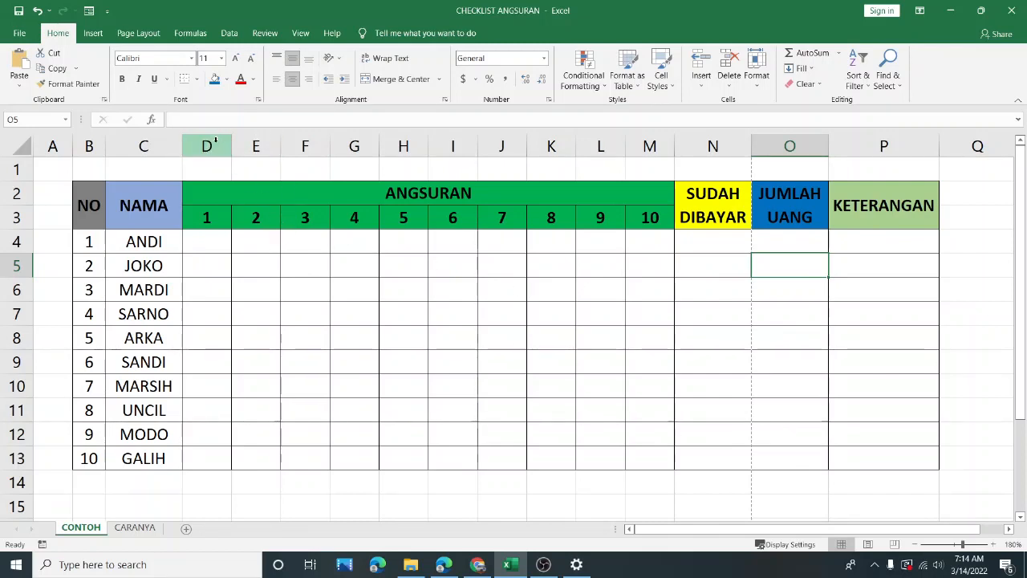
{"action": "left_click_drag", "start_coordinate": [207, 145], "coordinate": [650, 145]}
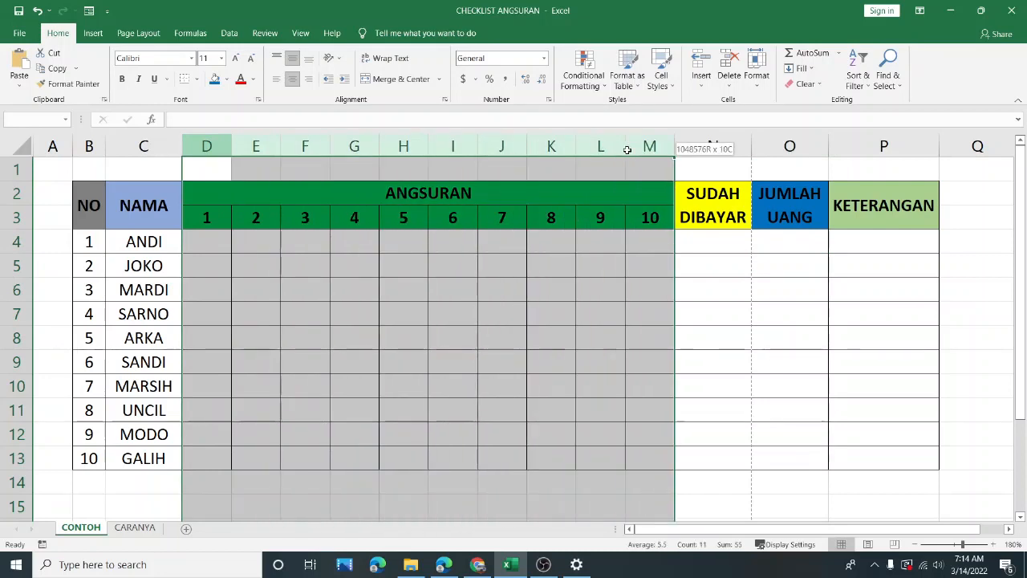
{"action": "left_click", "coordinate": [579, 273]}
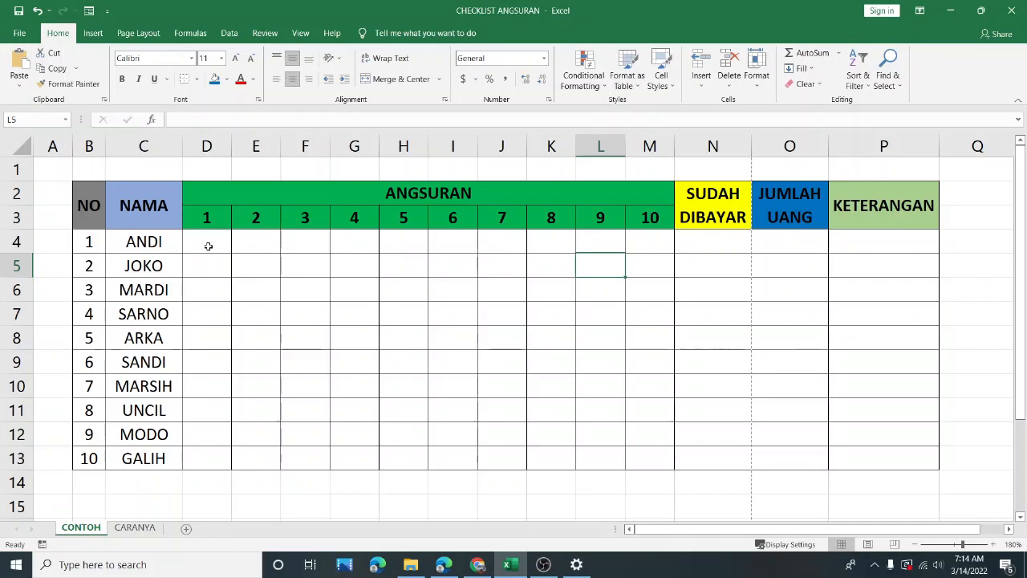
{"action": "left_click_drag", "start_coordinate": [208, 246], "coordinate": [610, 248]}
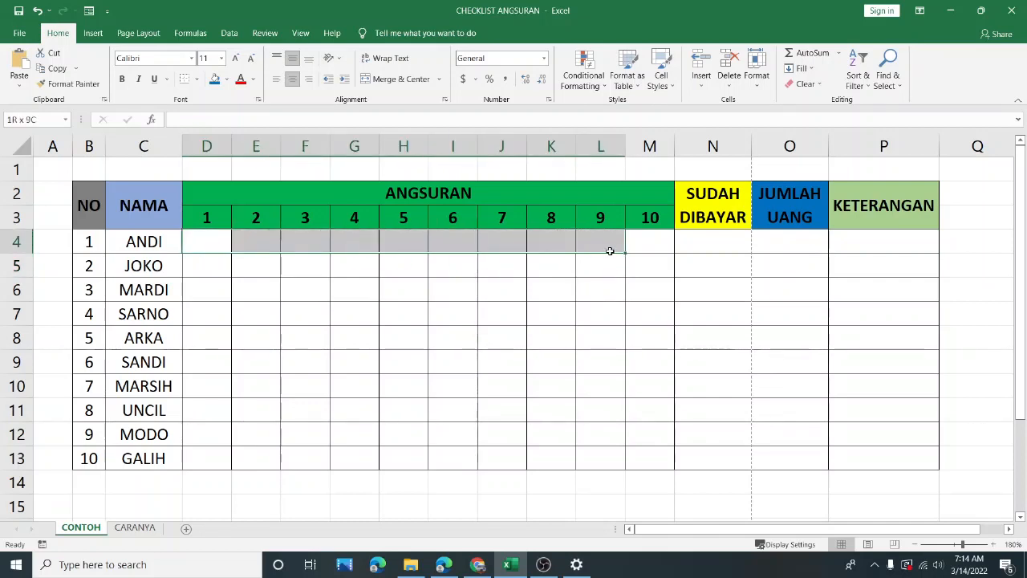
{"action": "left_click", "coordinate": [623, 275]}
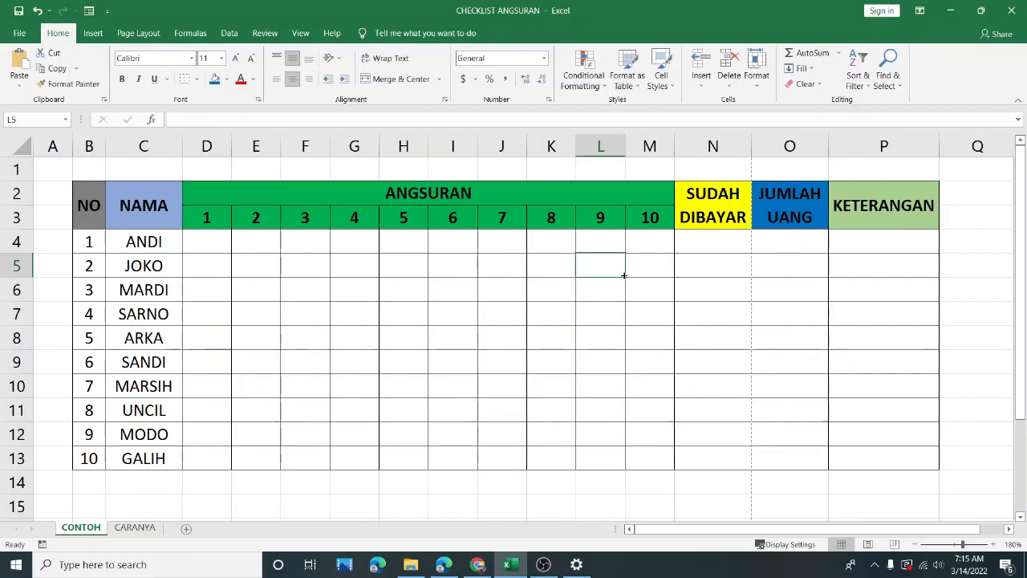
{"action": "left_click", "coordinate": [227, 244]}
{"action": "left_click", "coordinate": [247, 241]}
{"action": "left_click", "coordinate": [314, 239]}
{"action": "left_click", "coordinate": [402, 234]}
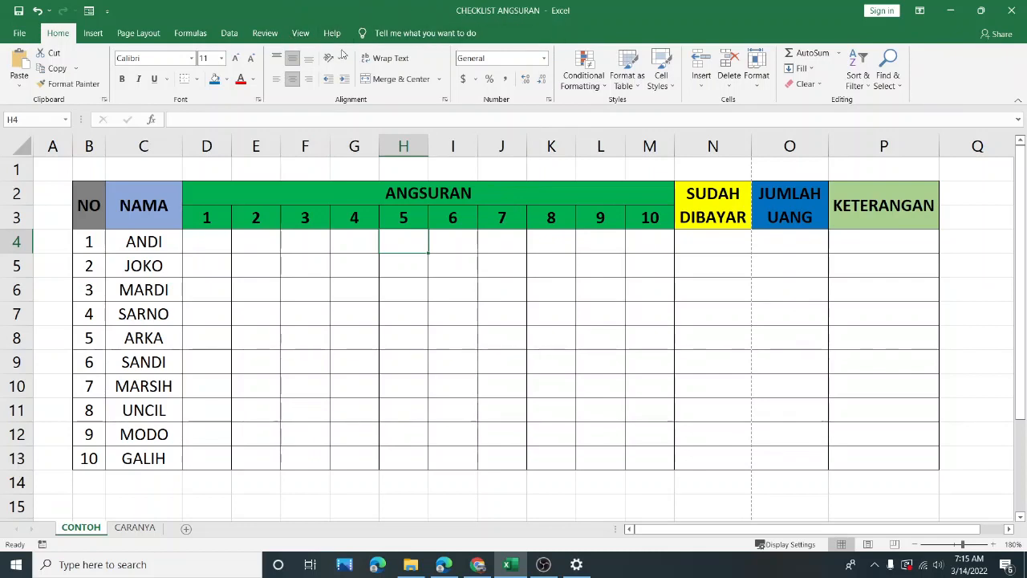
Customize the ribbon's main tabs to include Developer and apply the change.
{"action": "right_click", "coordinate": [427, 68]}
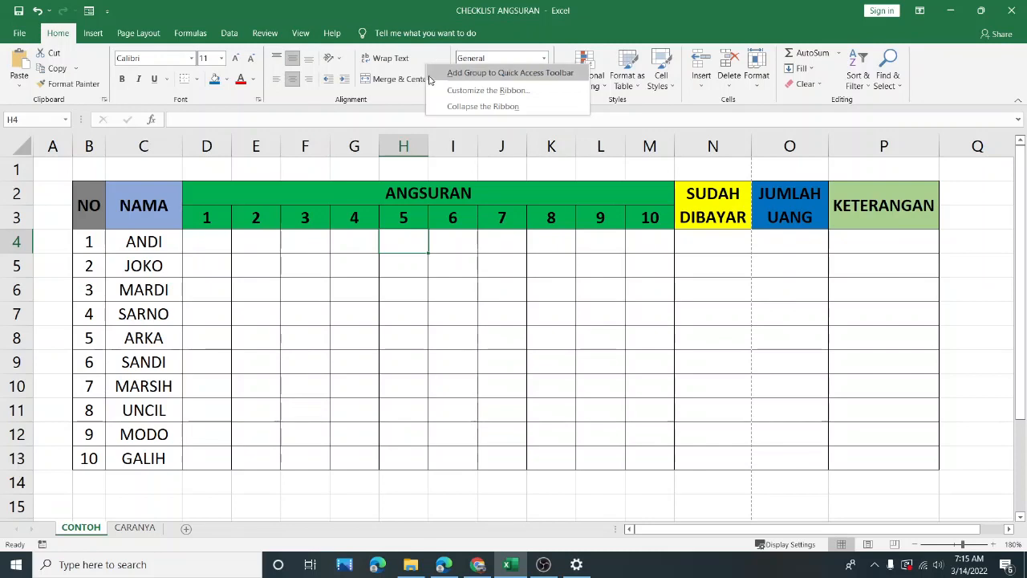
{"action": "left_click", "coordinate": [463, 90]}
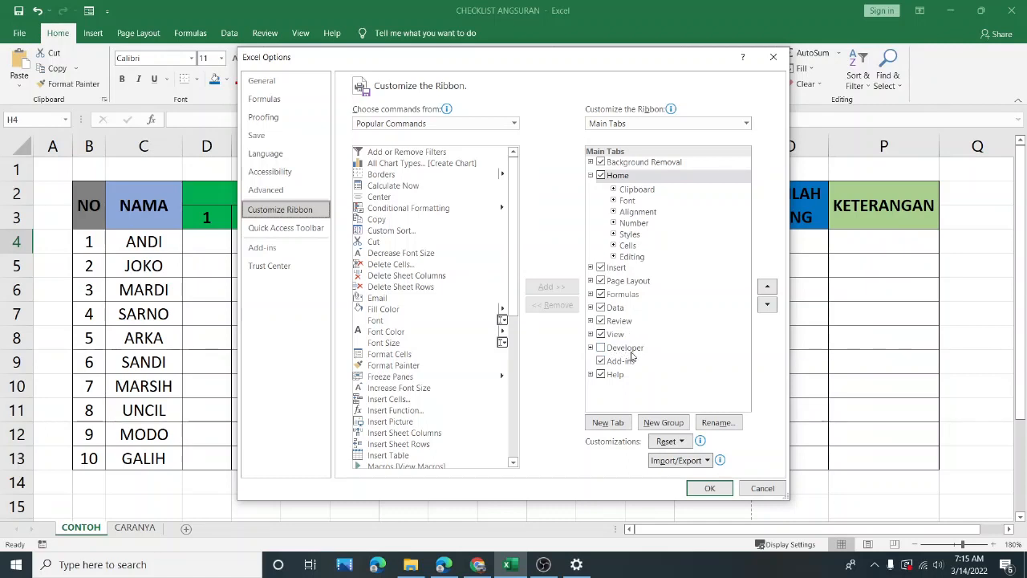
{"action": "left_click", "coordinate": [600, 347]}
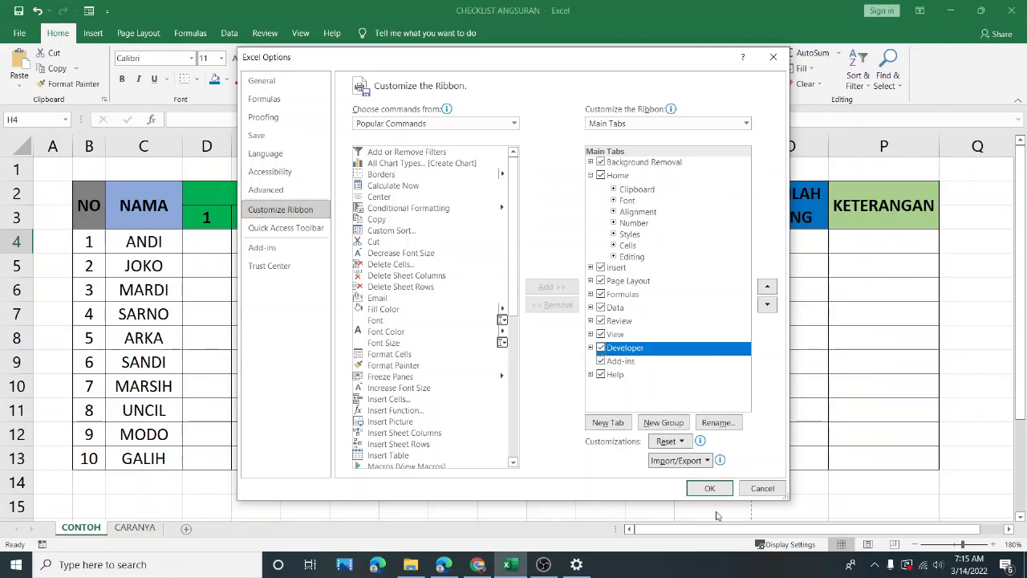
{"action": "left_click", "coordinate": [709, 487]}
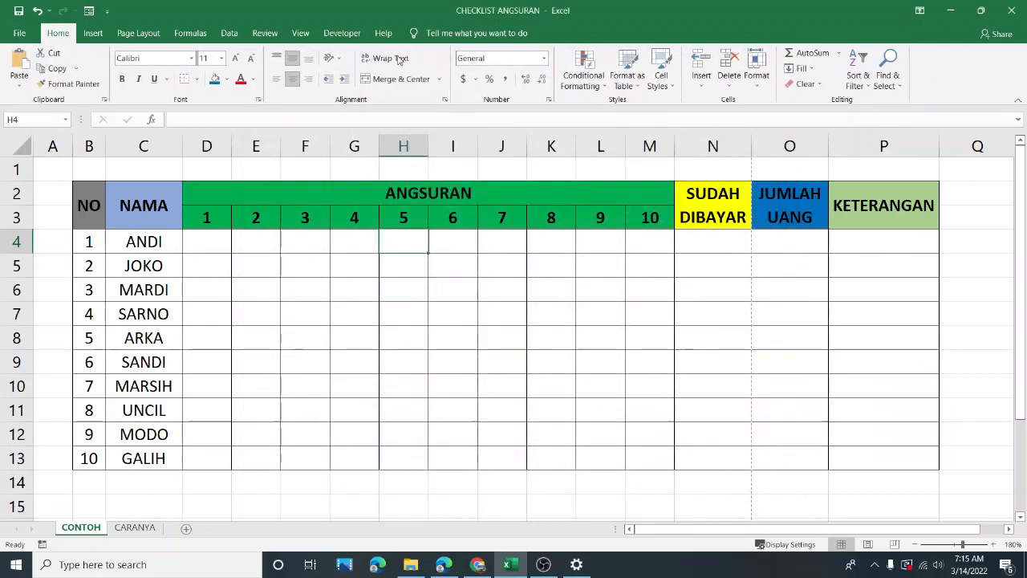
Insert a Form Control check box in cell D4, under installment 1 in the first name's row.
{"action": "left_click", "coordinate": [337, 33]}
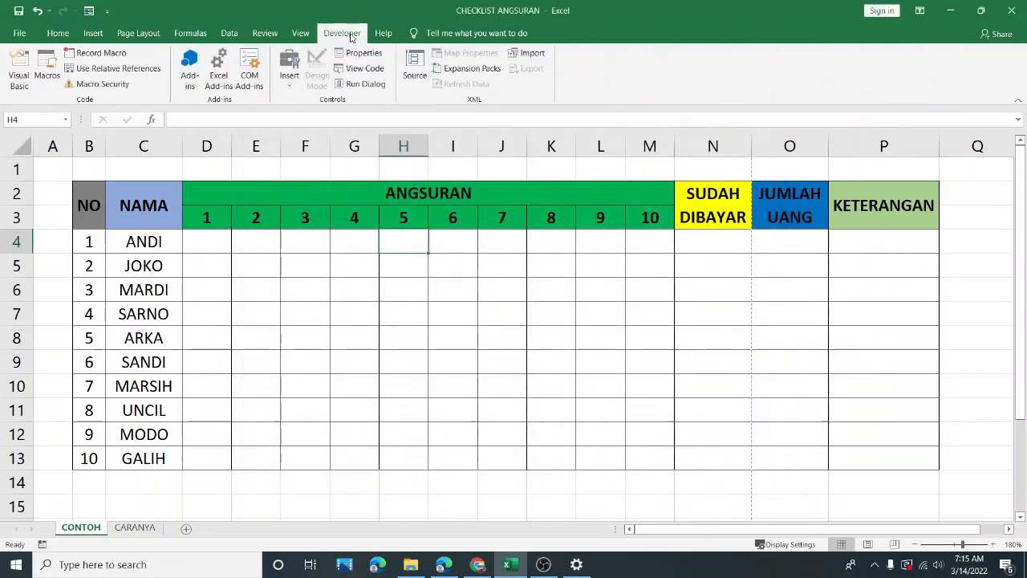
{"action": "left_click", "coordinate": [436, 169]}
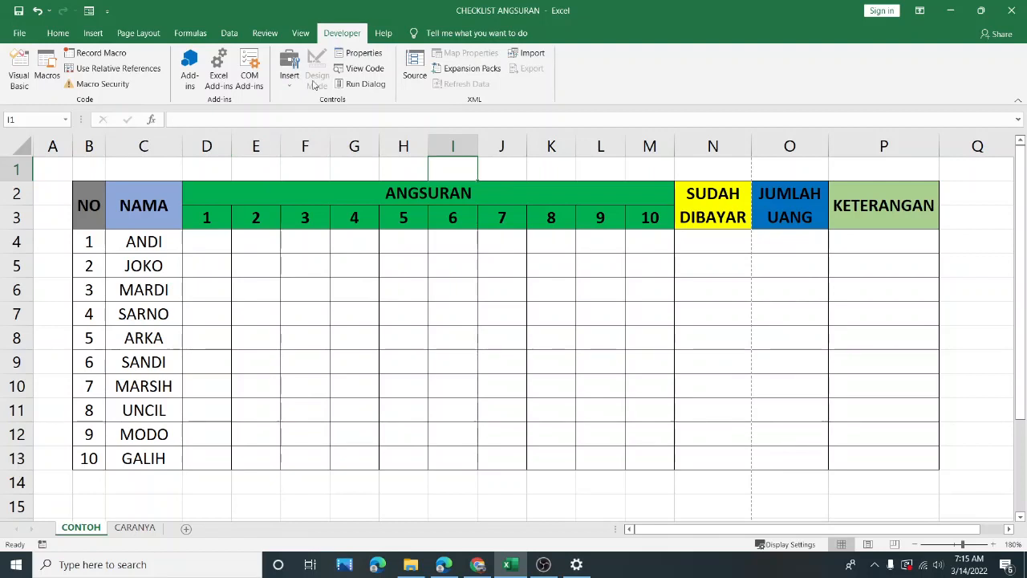
{"action": "left_click", "coordinate": [288, 88]}
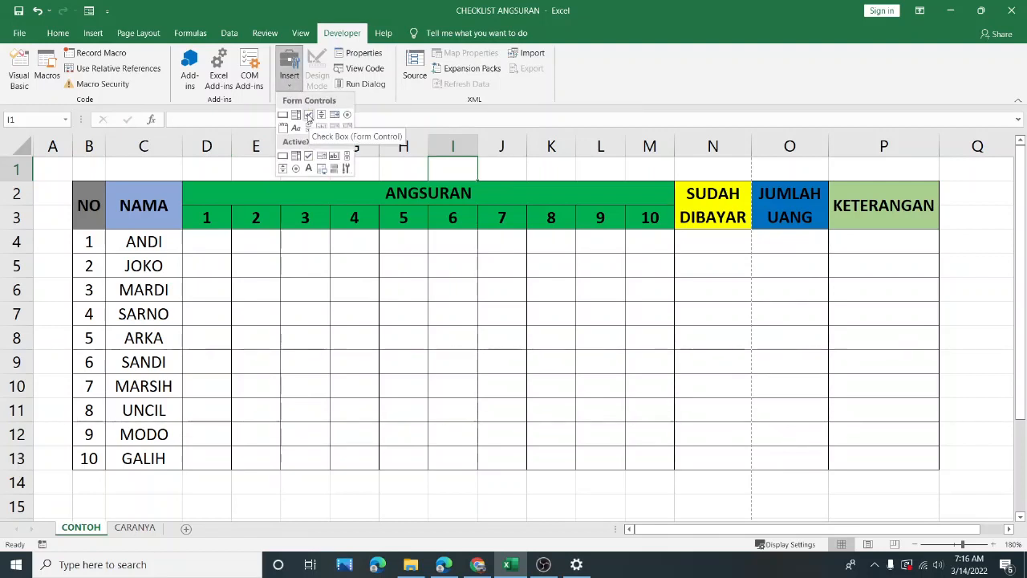
{"action": "left_click", "coordinate": [309, 117]}
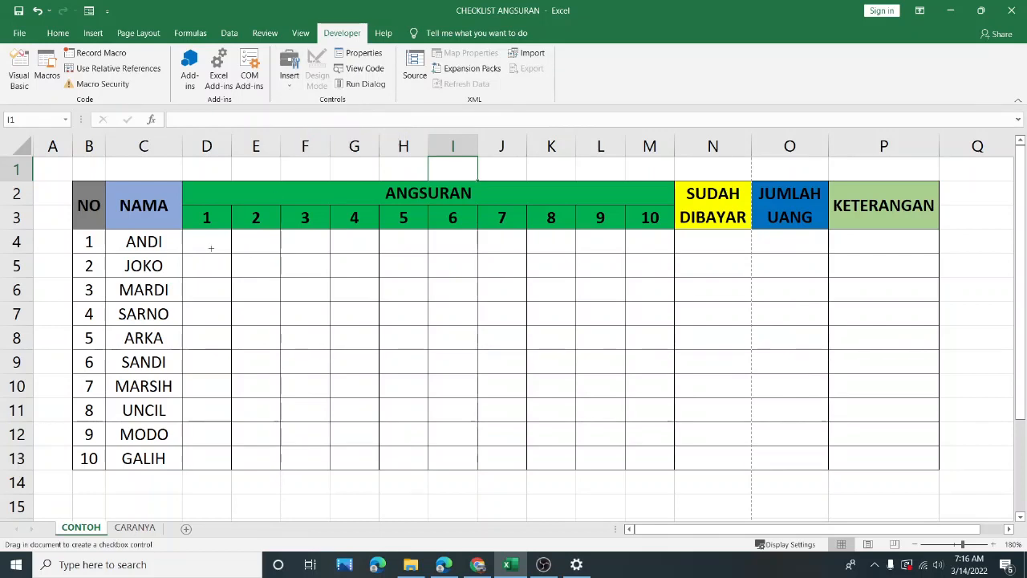
{"action": "mouse_move", "coordinate": [190, 236]}
{"action": "left_mouse_down"}
{"action": "mouse_move", "coordinate": [233, 256]}
{"action": "mouse_move", "coordinate": [207, 240]}
{"action": "left_mouse_up"}
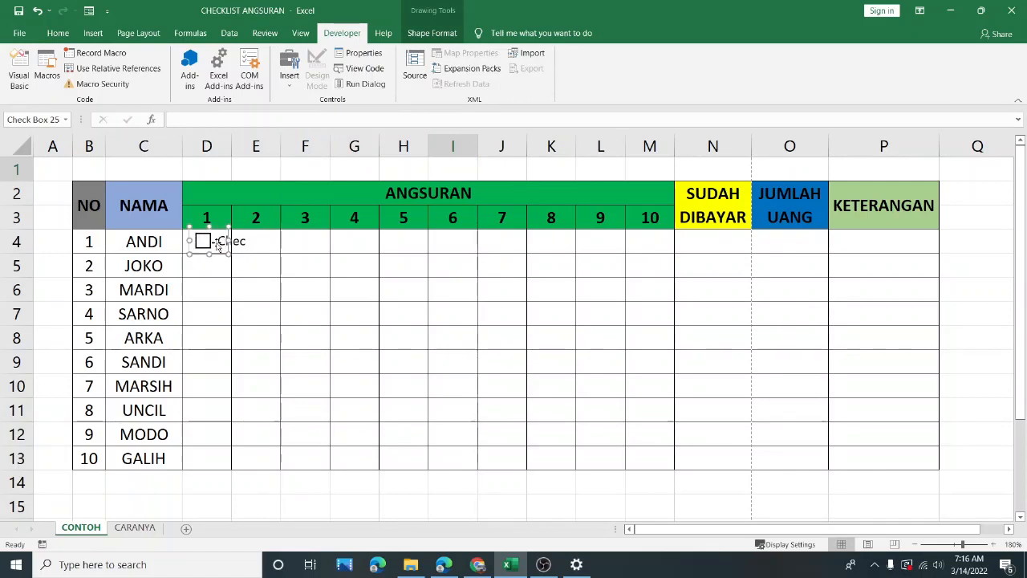
Delete the caption text of the check box in cell D4, leaving only the box.
{"action": "left_click", "coordinate": [245, 240]}
{"action": "key", "text": "Delete"}
{"action": "key", "text": "Delete"}
{"action": "key", "text": "Delete"}
{"action": "key", "text": "Delete"}
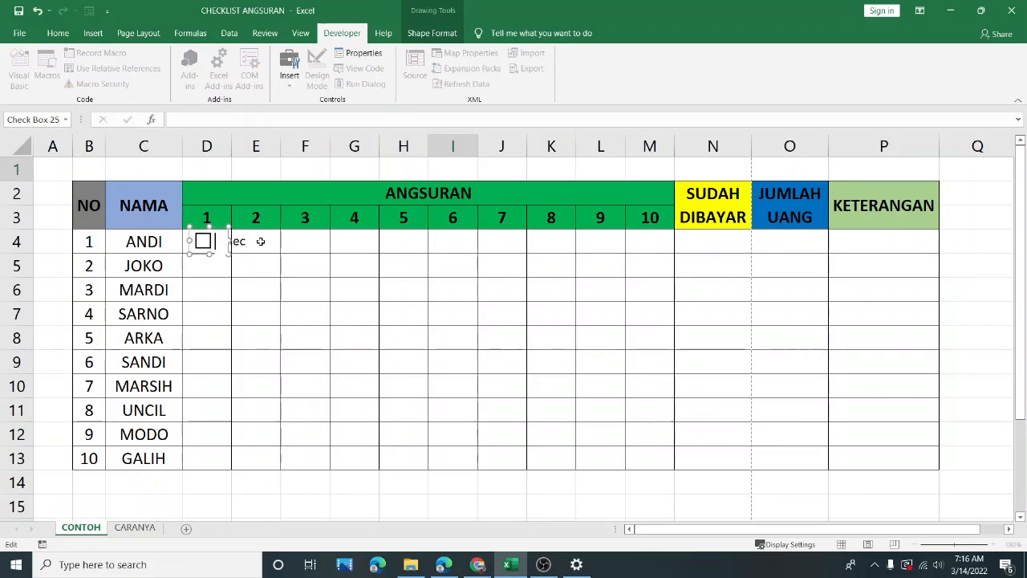
{"action": "left_click", "coordinate": [223, 273]}
Reposition and resize the check box so that its frame fits within the borders of cell D4.
{"action": "right_click", "coordinate": [215, 244]}
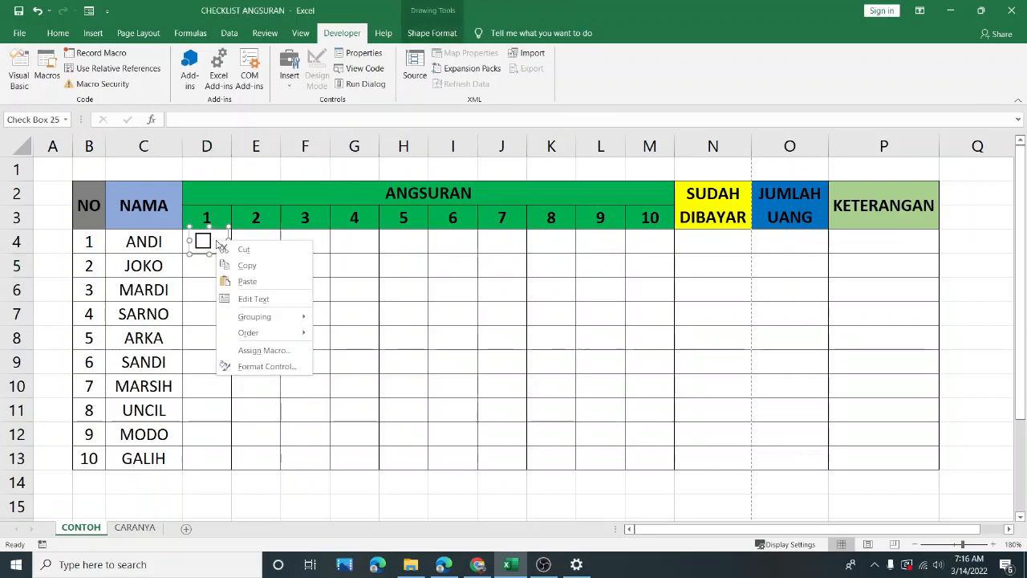
{"action": "left_click", "coordinate": [229, 266]}
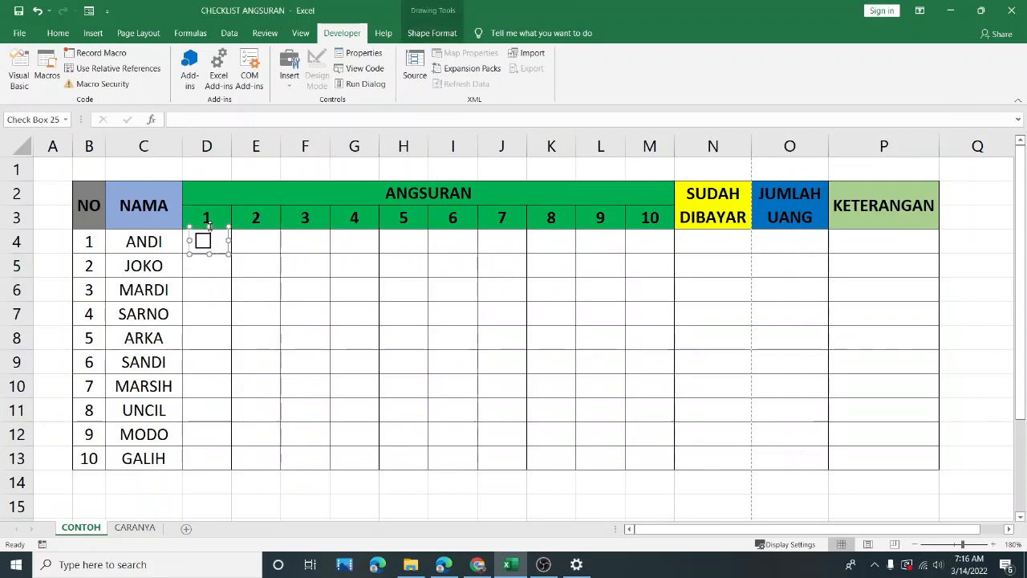
{"action": "left_click_drag", "start_coordinate": [209, 226], "coordinate": [183, 241]}
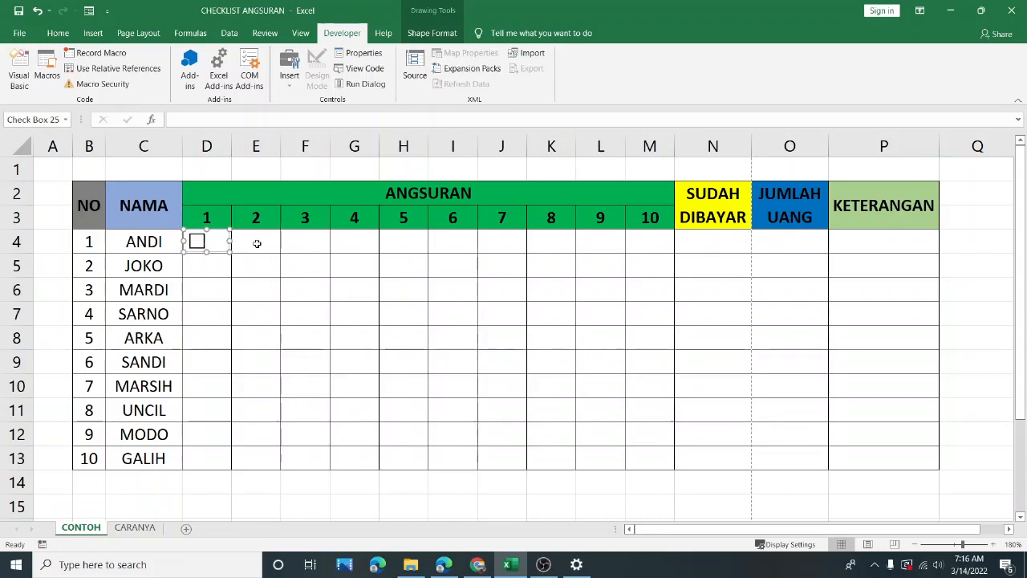
{"action": "left_click", "coordinate": [209, 285]}
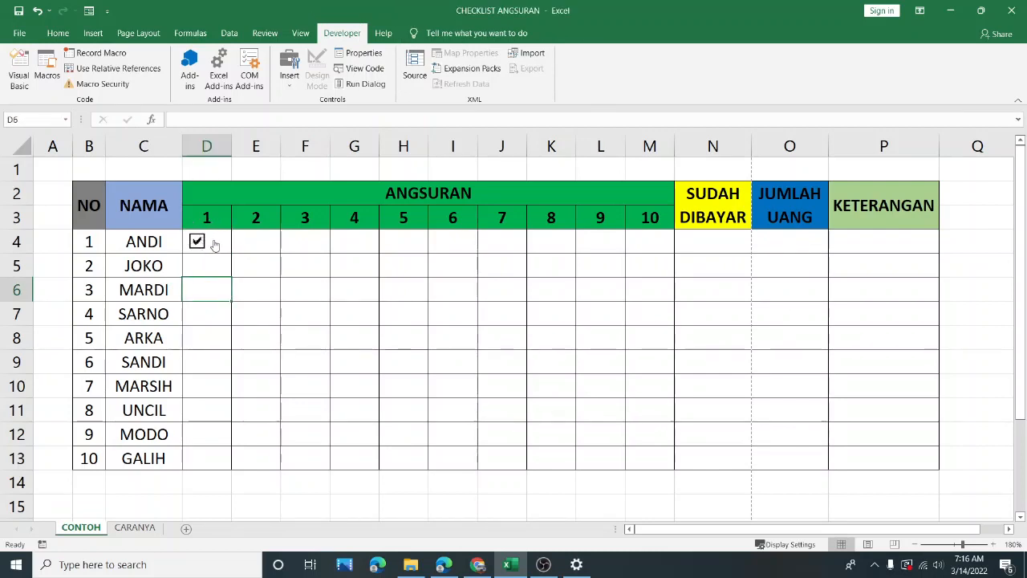
Toggle the check box in cell D4 to test it, leaving it unticked.
{"action": "left_click", "coordinate": [197, 244]}
{"action": "left_click", "coordinate": [213, 243]}
{"action": "left_click", "coordinate": [210, 241]}
Link the check box to cell D4 in its control format settings.
{"action": "right_click", "coordinate": [213, 245]}
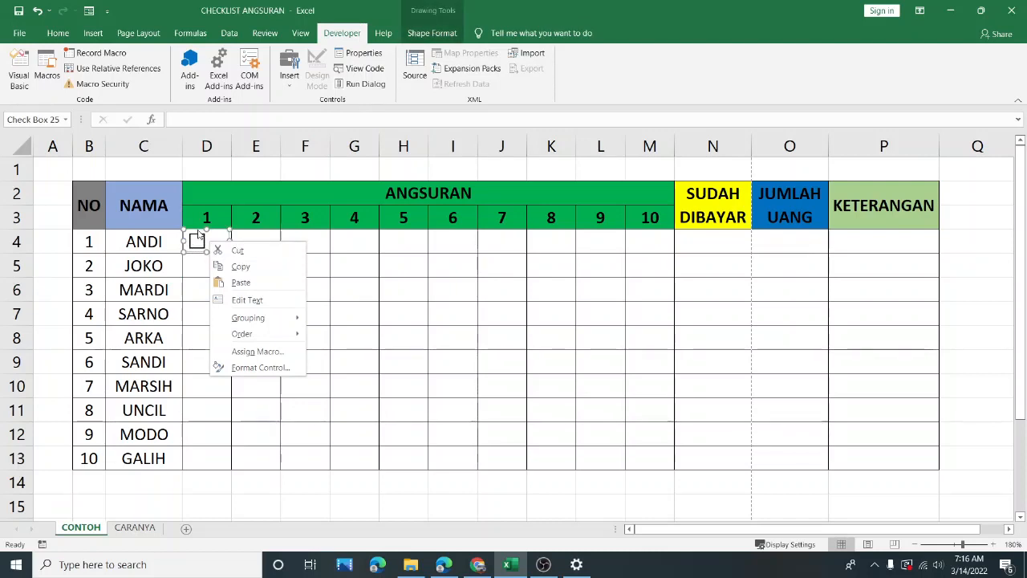
{"action": "left_click", "coordinate": [199, 266]}
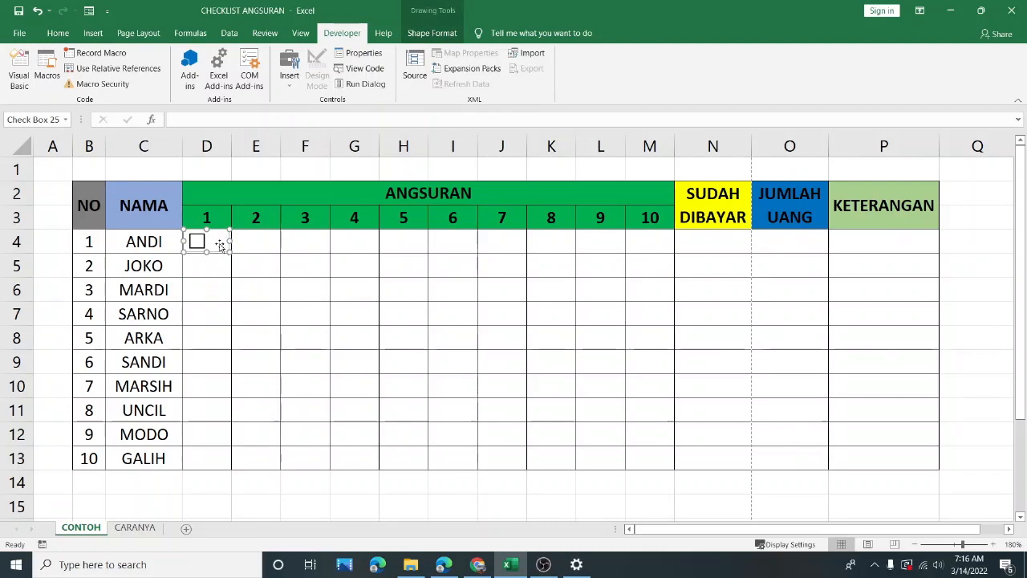
{"action": "right_click", "coordinate": [219, 243]}
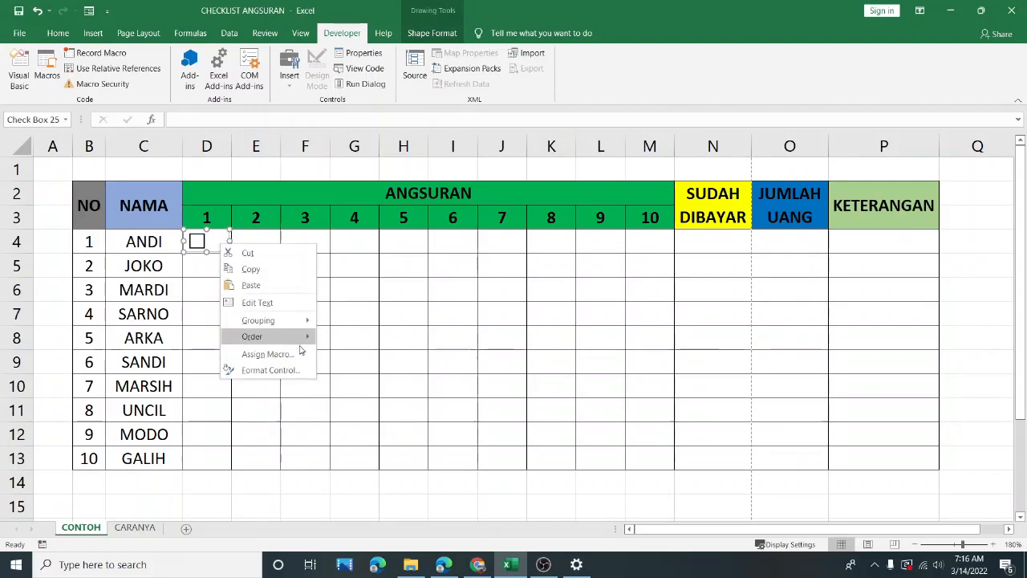
{"action": "left_click", "coordinate": [270, 370]}
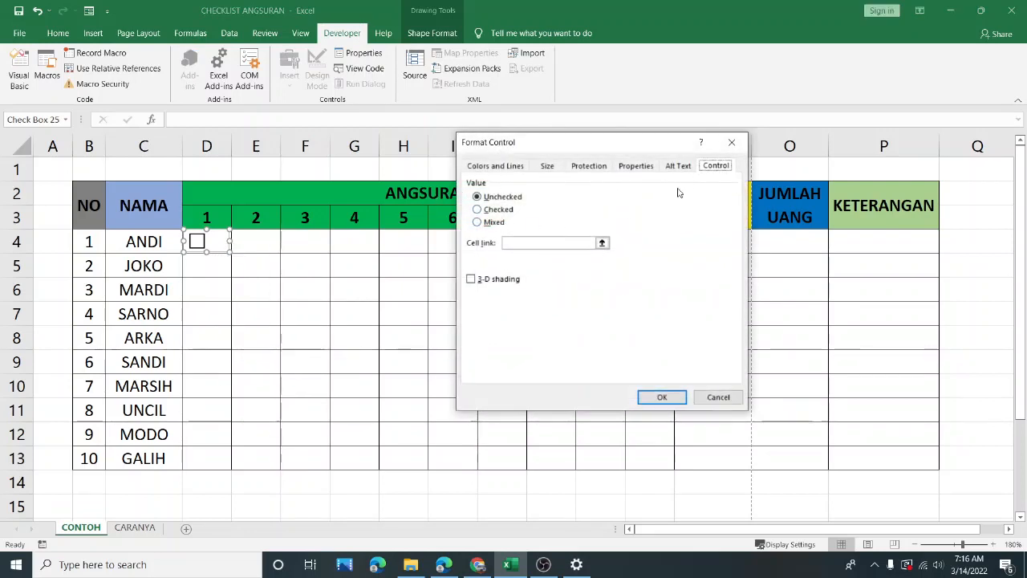
{"action": "left_click_drag", "start_coordinate": [638, 143], "coordinate": [574, 147]}
{"action": "left_click", "coordinate": [476, 247]}
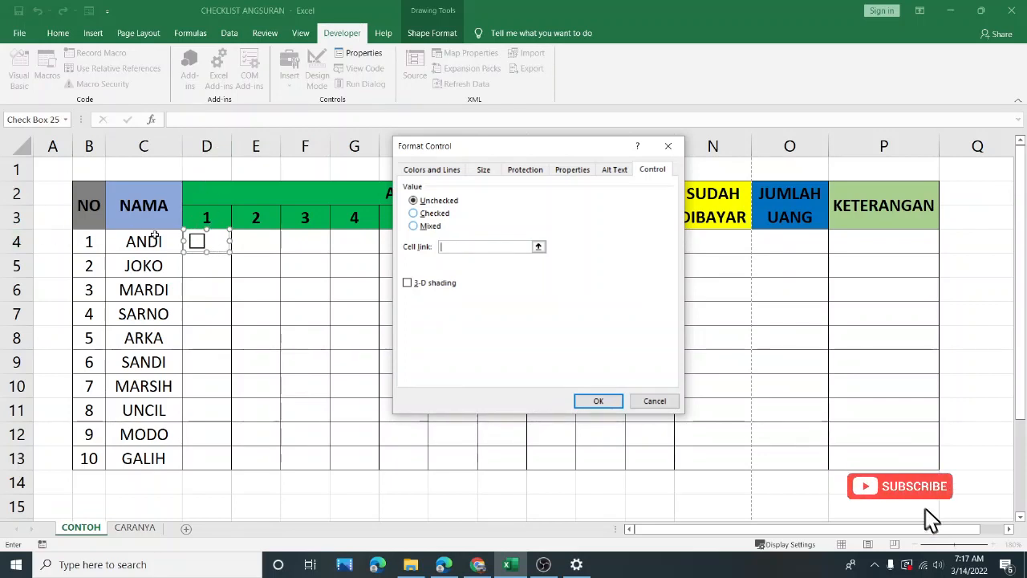
{"action": "type", "text": "D4"}
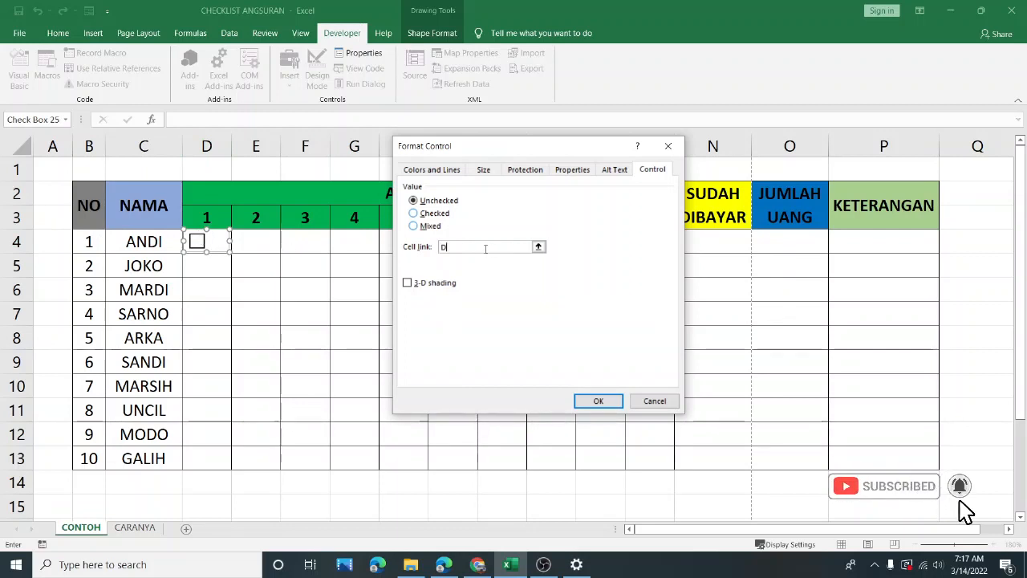
{"action": "left_click", "coordinate": [598, 400]}
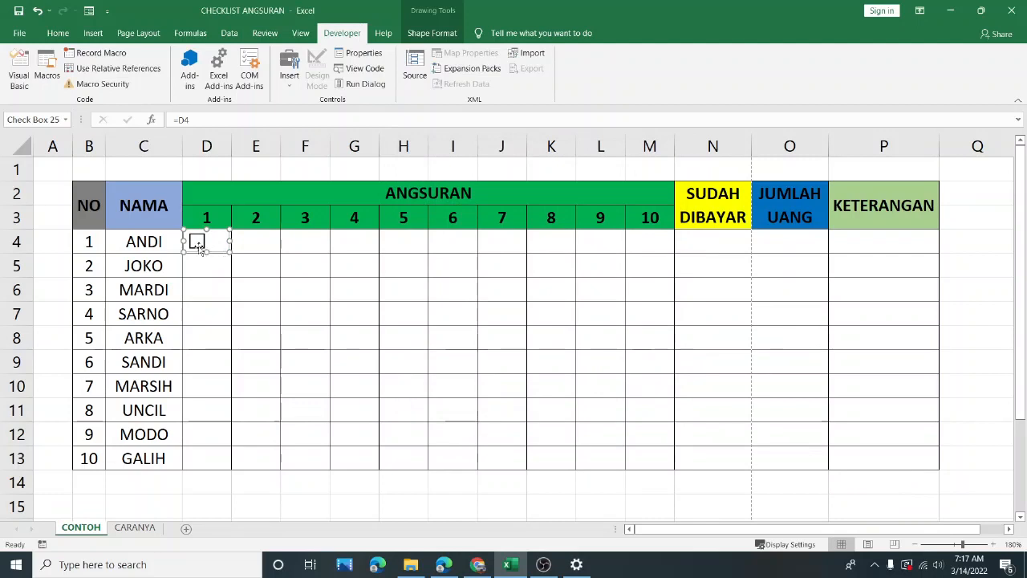
{"action": "key", "text": "Escape"}
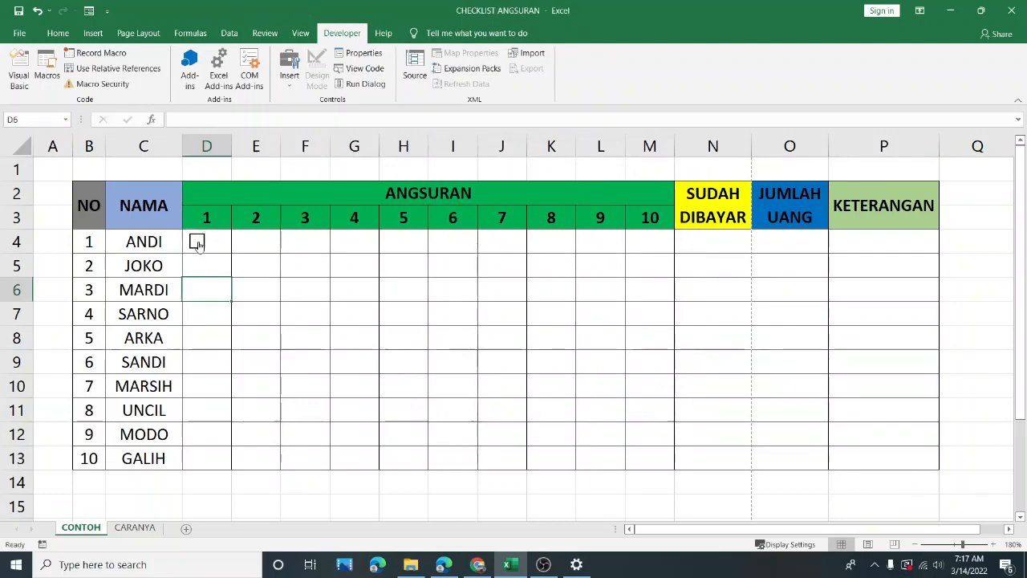
Tick and untick the linked check box to examine the value it writes to cell D4.
{"action": "left_click", "coordinate": [198, 243]}
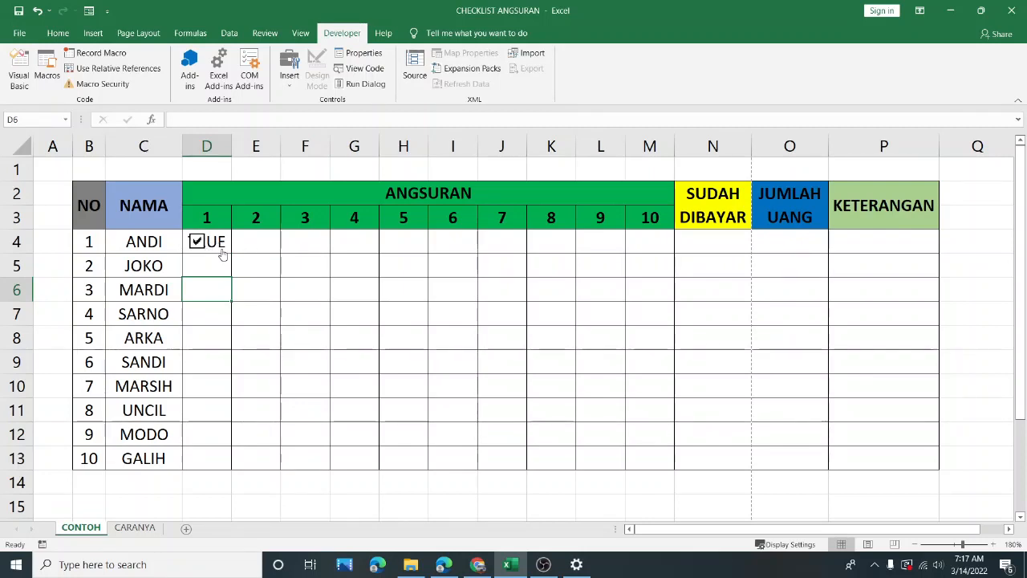
{"action": "left_click", "coordinate": [197, 241]}
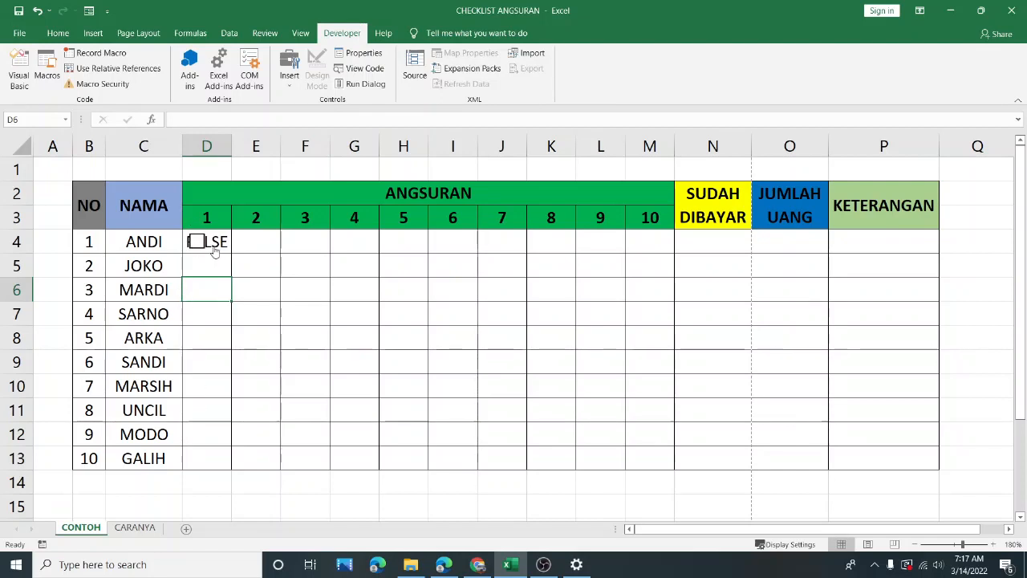
{"action": "right_click", "coordinate": [214, 243]}
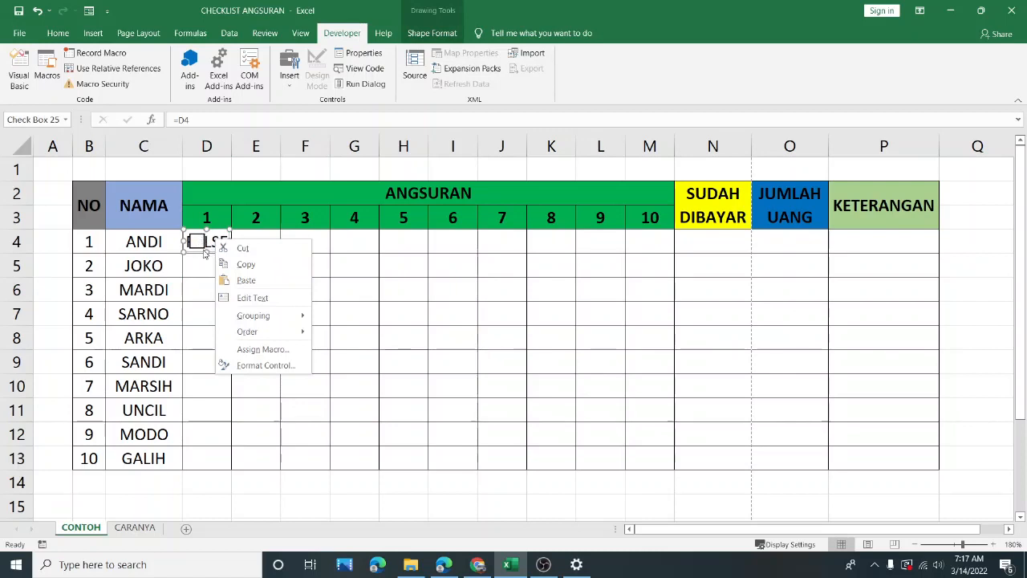
{"action": "key", "text": "Escape"}
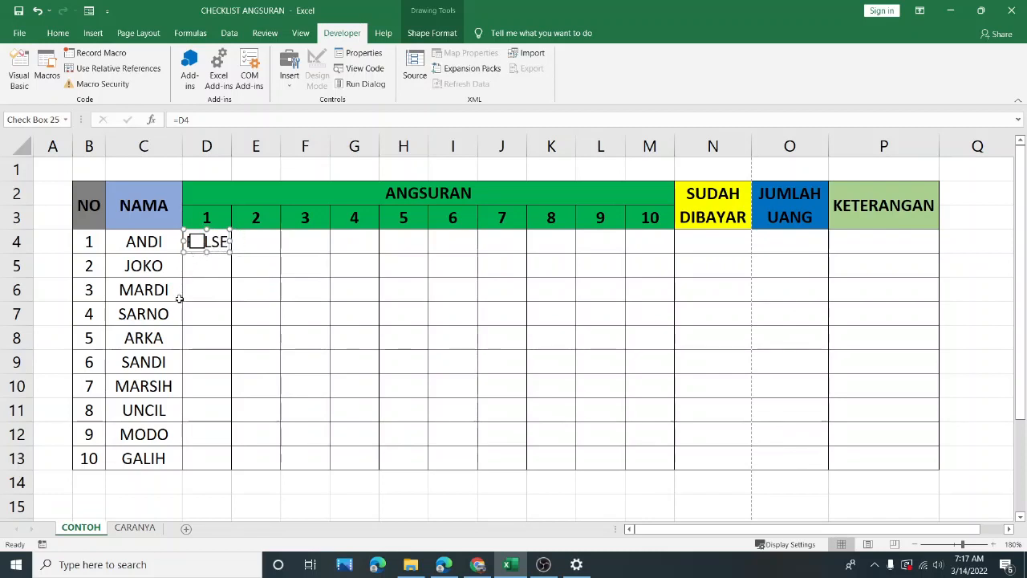
Set the check box's fill color to Automatic so that it covers the linked value in cell D4.
{"action": "right_click", "coordinate": [213, 243]}
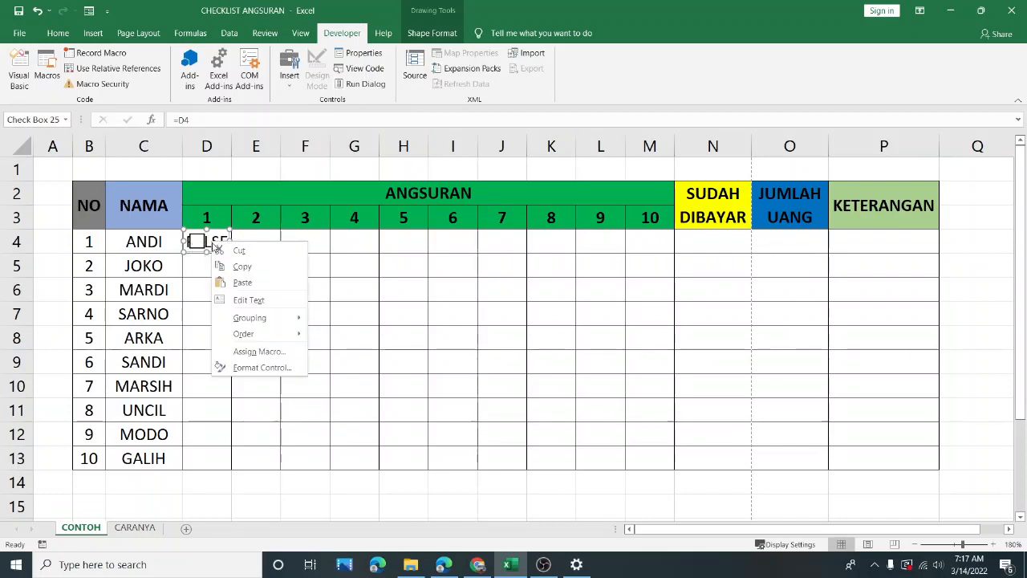
{"action": "left_click", "coordinate": [288, 369]}
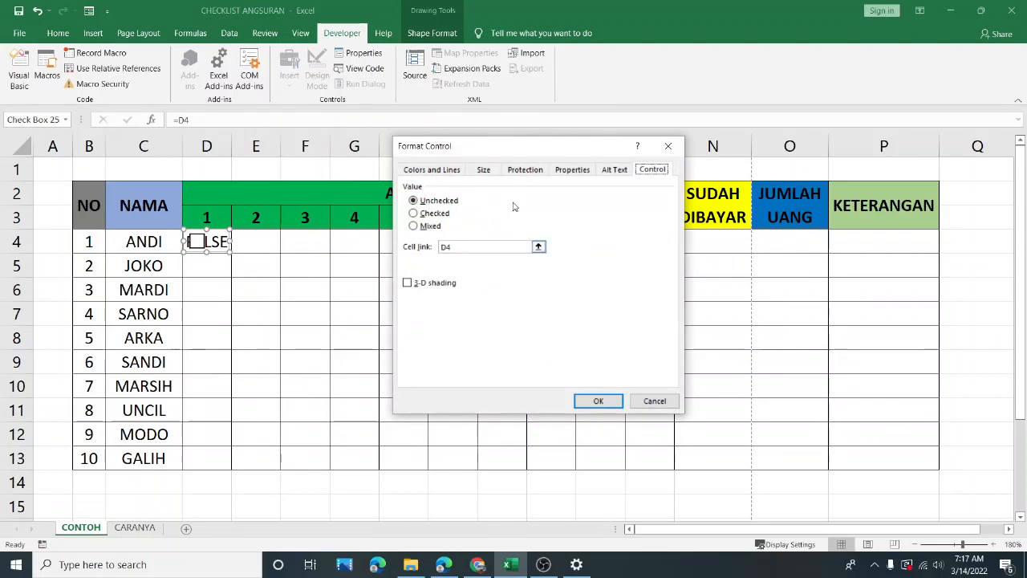
{"action": "left_click", "coordinate": [457, 170]}
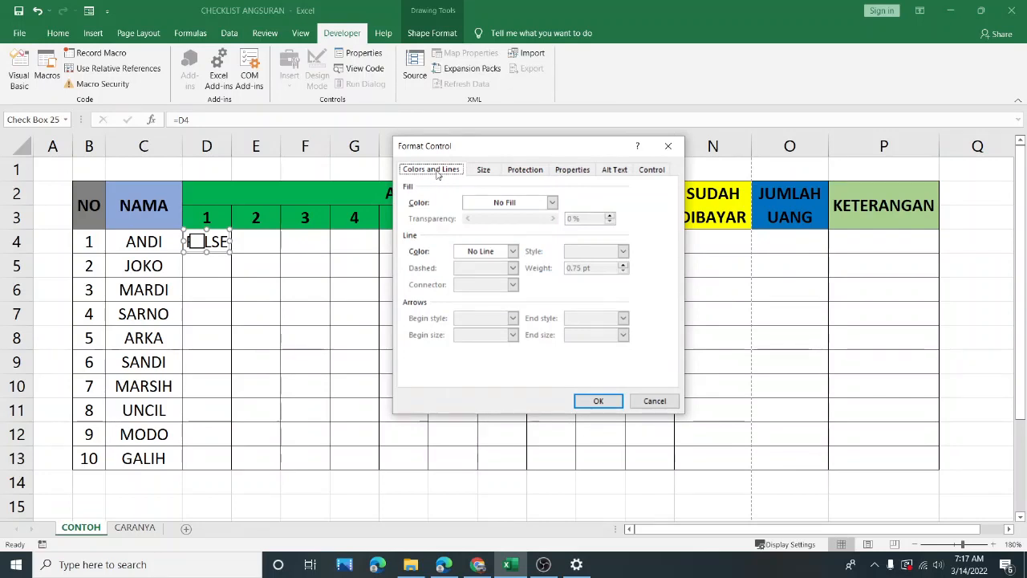
{"action": "left_click", "coordinate": [511, 203]}
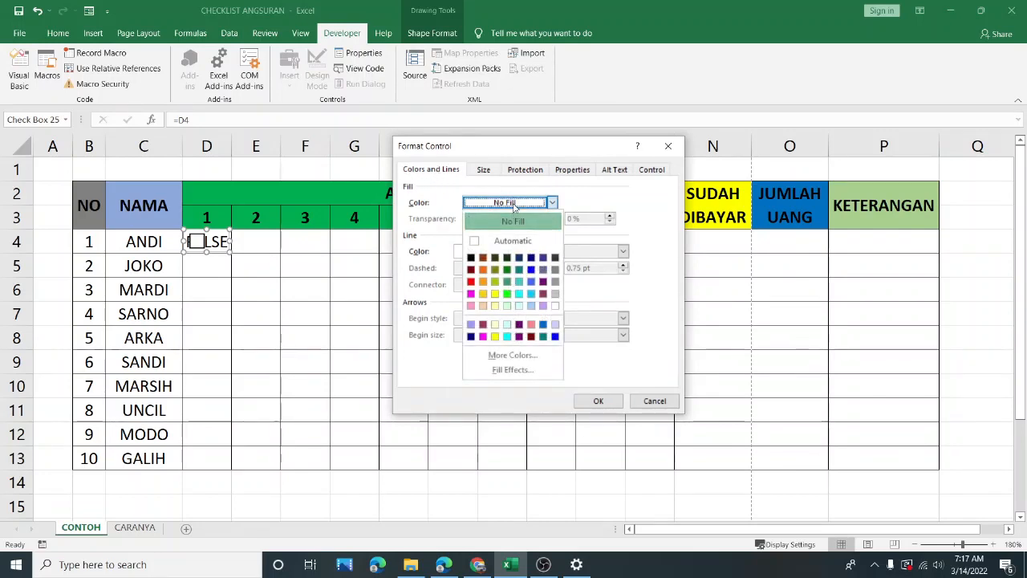
{"action": "left_click", "coordinate": [514, 206]}
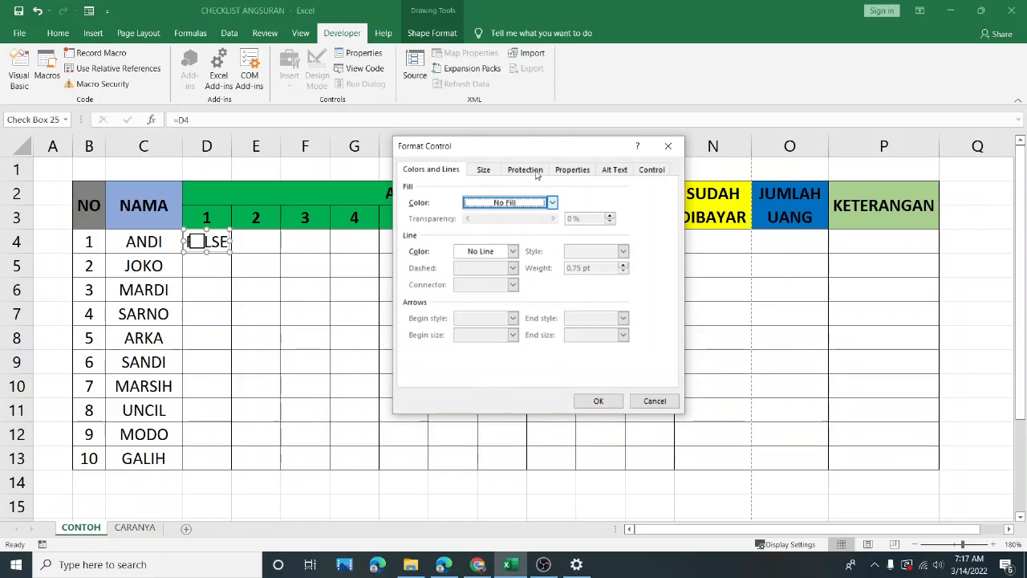
{"action": "left_click", "coordinate": [616, 171]}
{"action": "left_click", "coordinate": [450, 170]}
{"action": "left_click", "coordinate": [552, 204]}
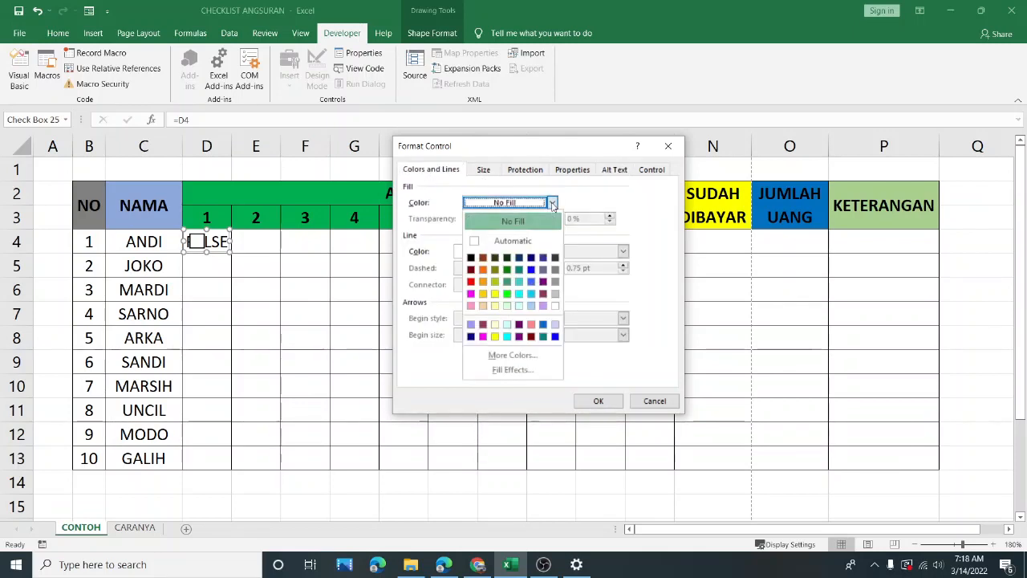
{"action": "left_click", "coordinate": [473, 243]}
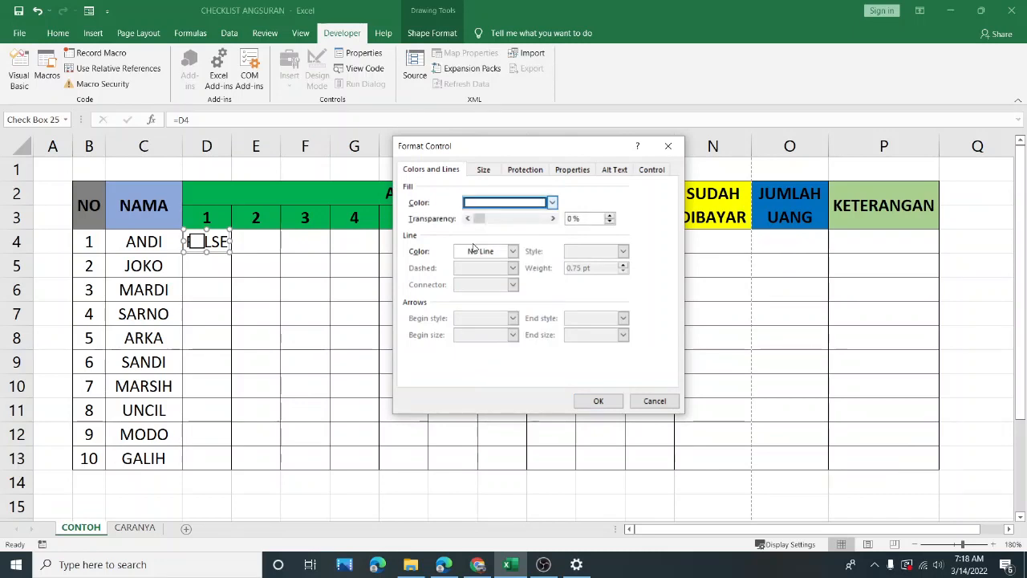
{"action": "left_click", "coordinate": [598, 401]}
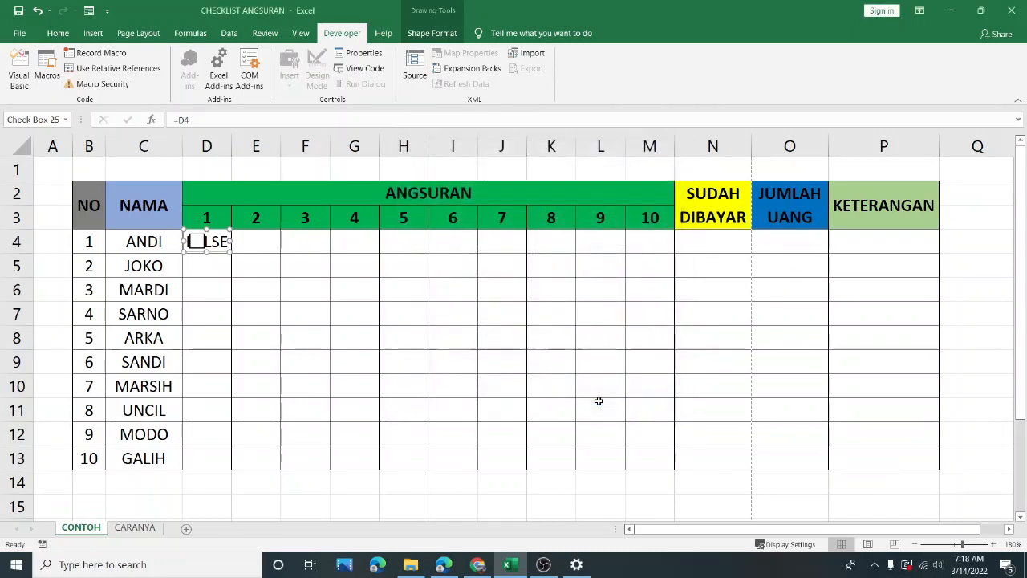
{"action": "left_click", "coordinate": [279, 306]}
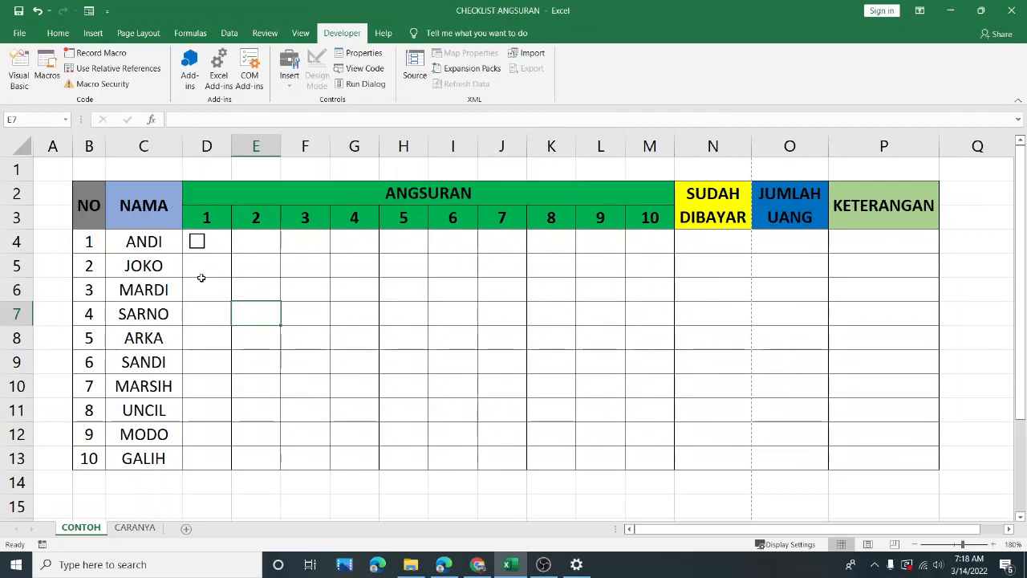
{"action": "left_click", "coordinate": [201, 277]}
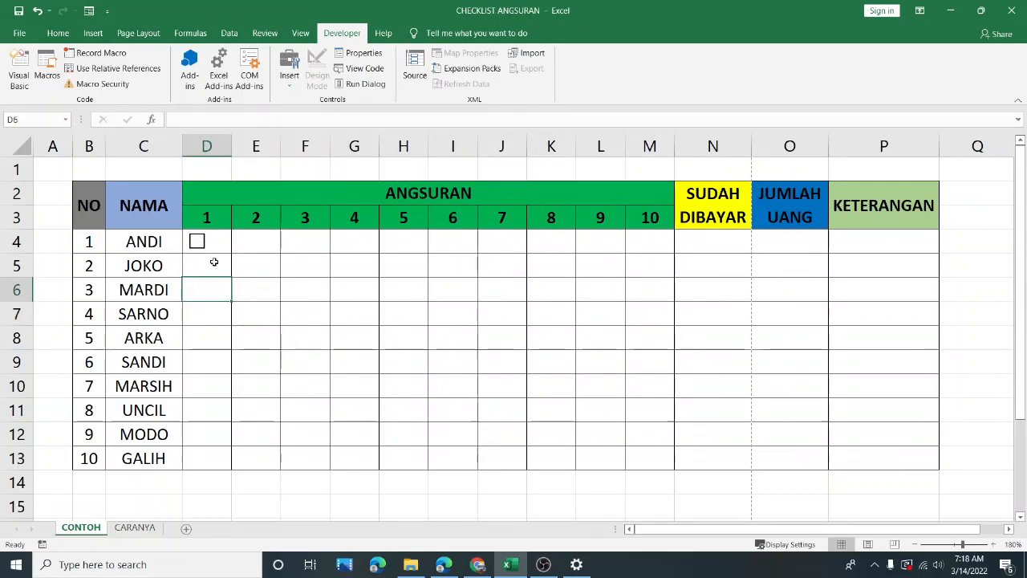
Tick the filled check box to check that the linked value in D4 stays hidden behind it.
{"action": "right_click", "coordinate": [215, 242]}
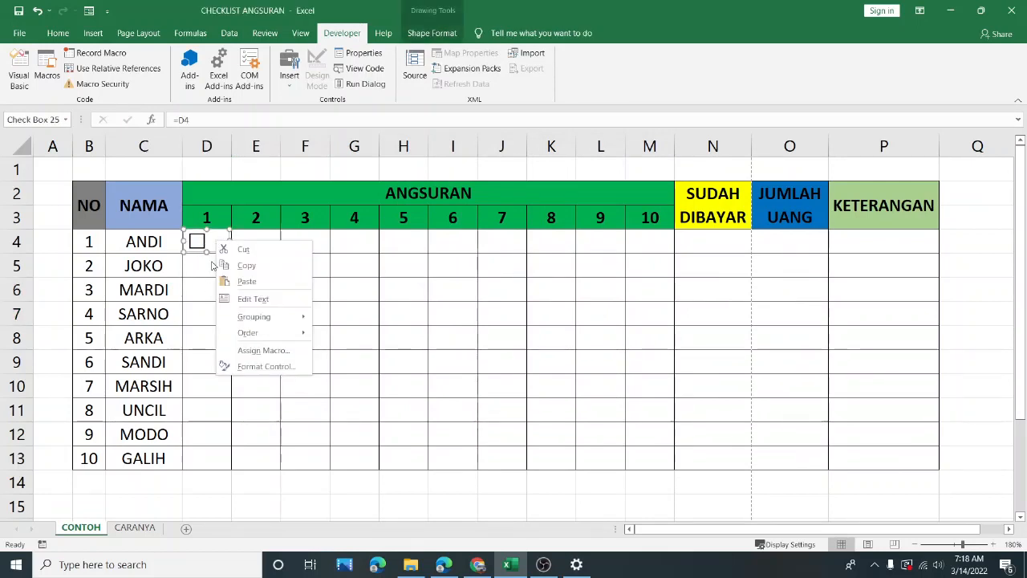
{"action": "key", "text": "Escape"}
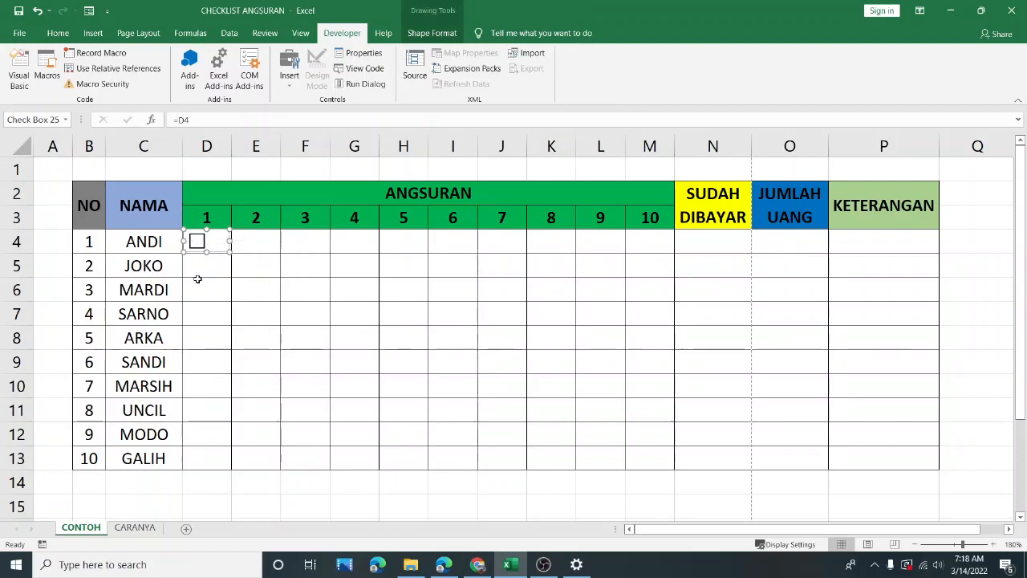
{"action": "left_click", "coordinate": [198, 278]}
{"action": "left_click", "coordinate": [197, 243]}
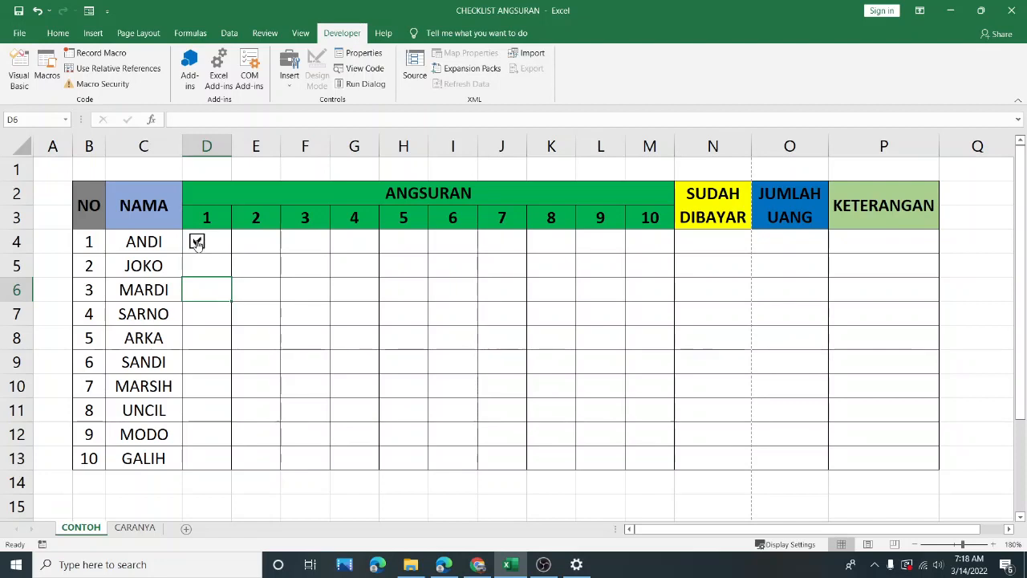
Move the check box down off cell D4 and untick it to examine the linked value behind it.
{"action": "left_click_drag", "start_coordinate": [229, 241], "coordinate": [237, 277]}
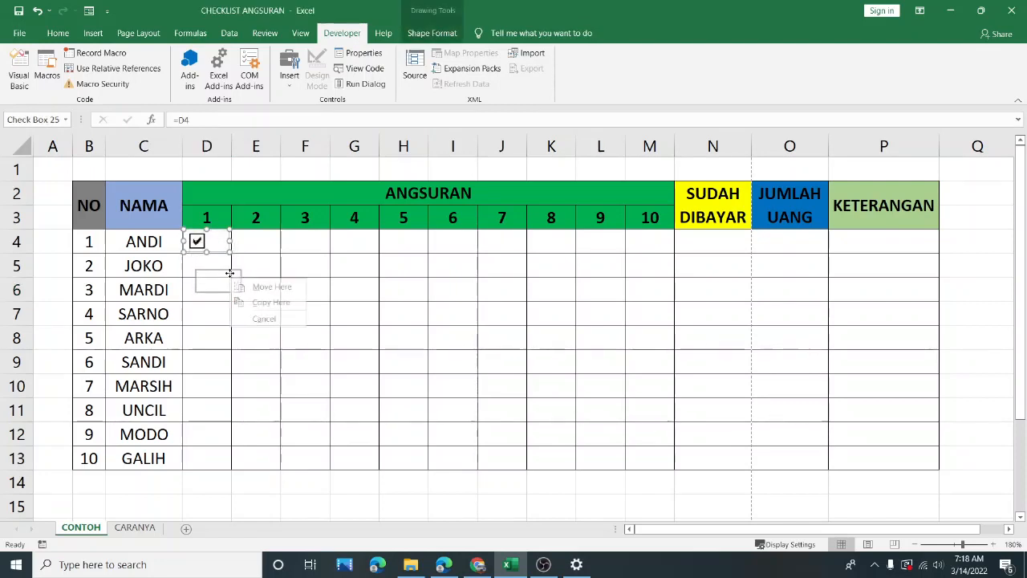
{"action": "left_click", "coordinate": [259, 287]}
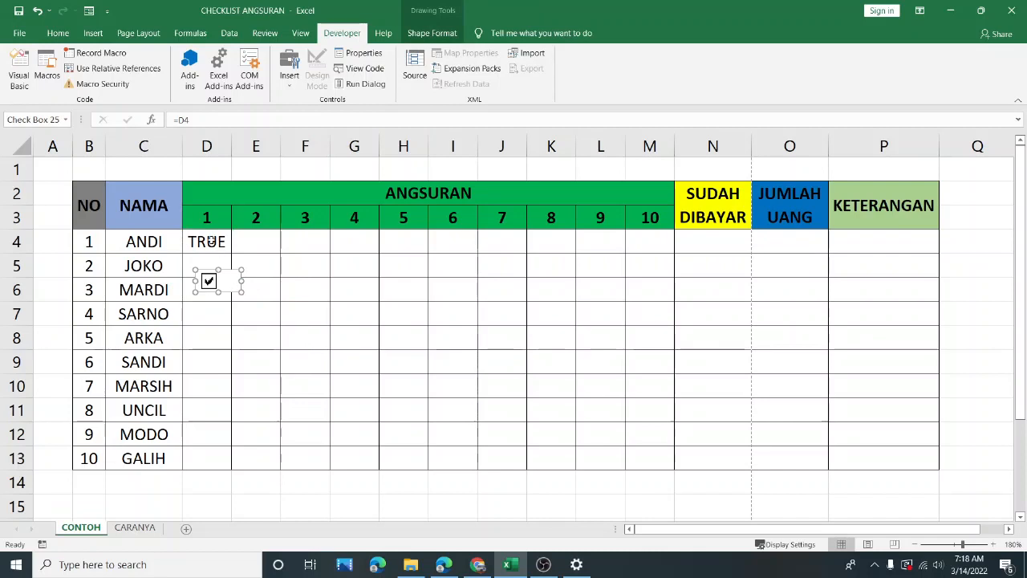
{"action": "left_click", "coordinate": [206, 310]}
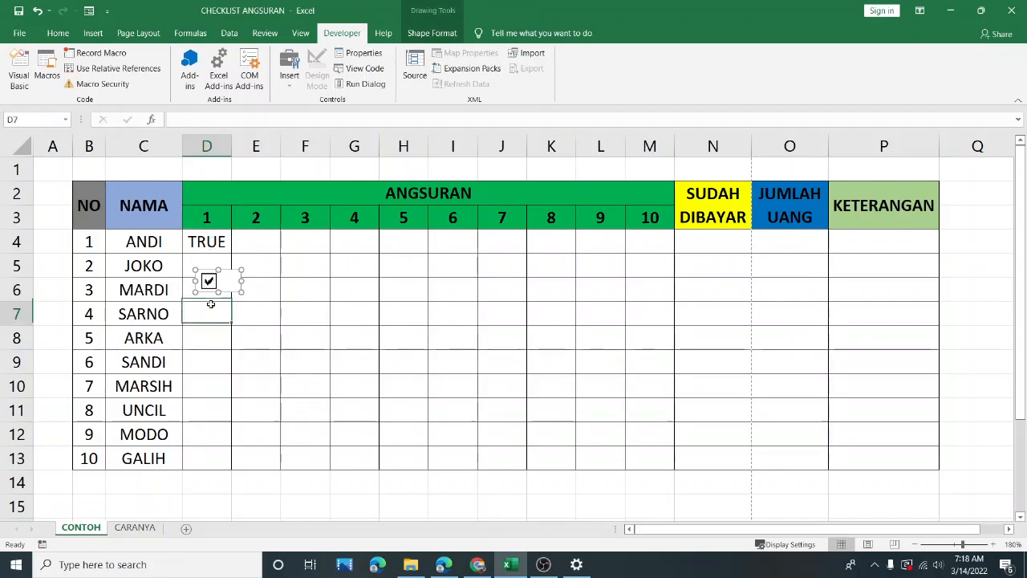
{"action": "left_click", "coordinate": [209, 282]}
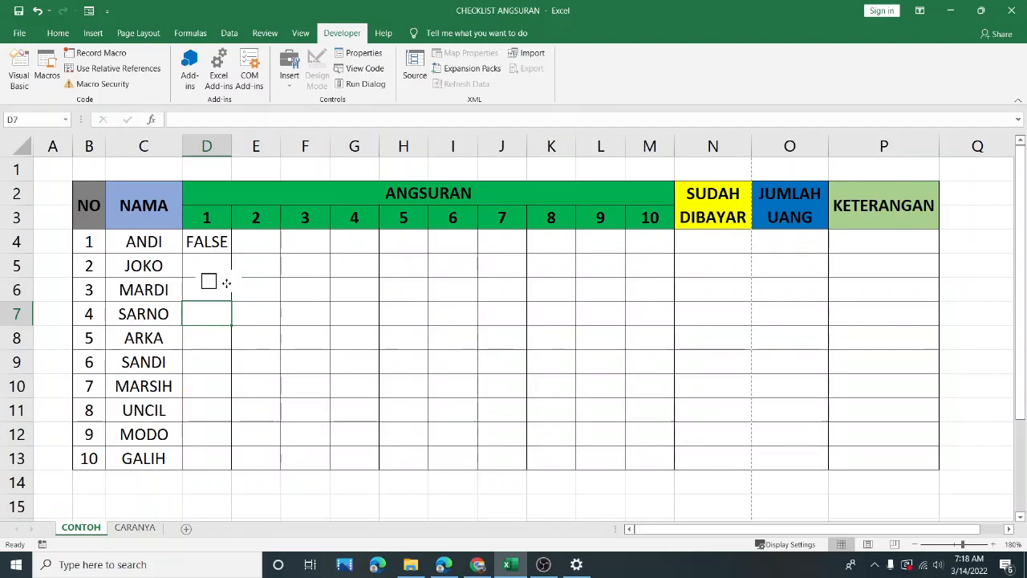
Move the check box back over cell D4 on the CONTOH sheet so that it covers the linked value.
{"action": "left_click", "coordinate": [226, 283], "text": "ctrl"}
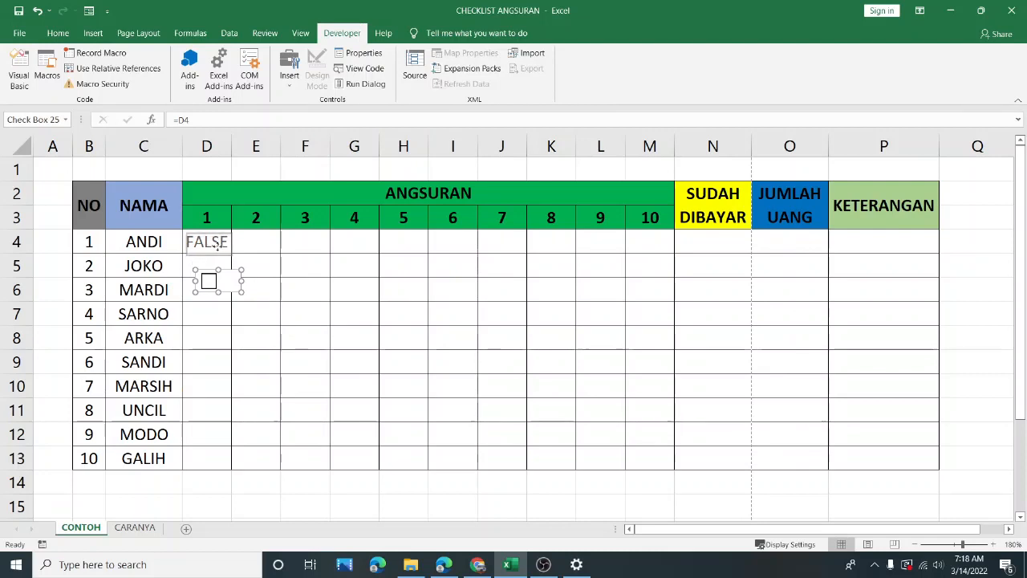
{"action": "right_click", "coordinate": [218, 250]}
{"action": "left_click", "coordinate": [337, 309]}
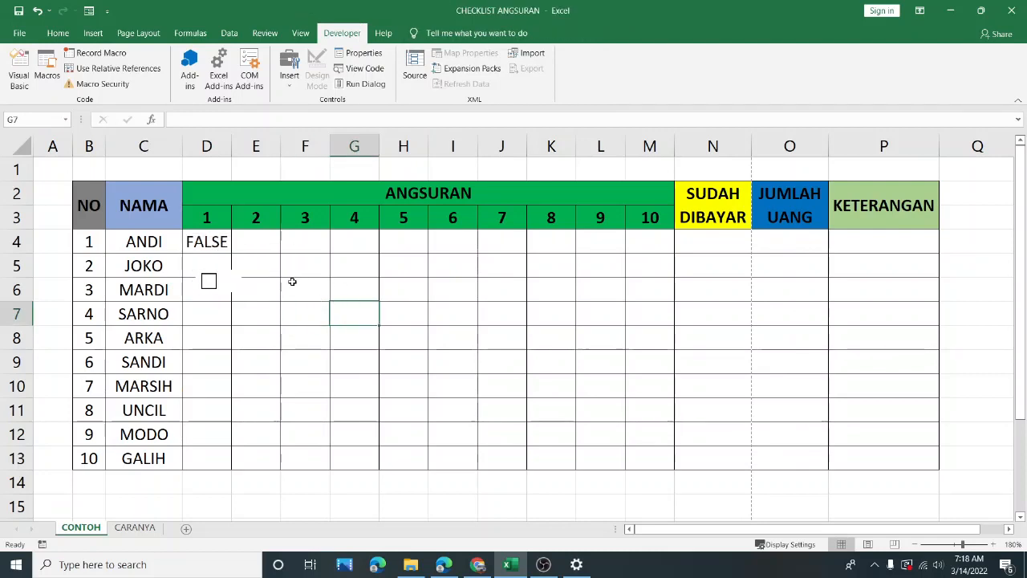
{"action": "key", "text": "ctrl+Page_Down"}
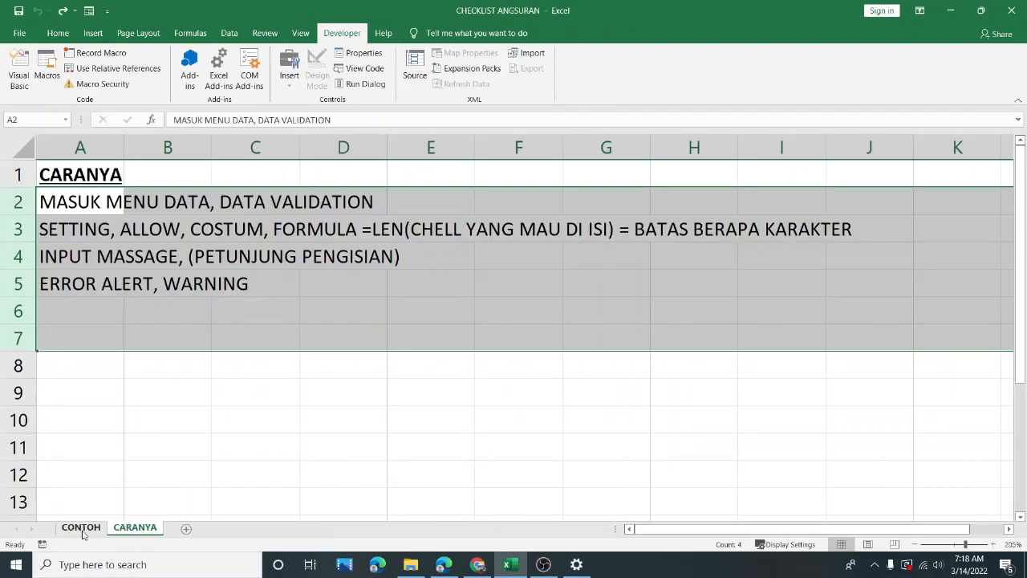
{"action": "left_click", "coordinate": [81, 528]}
{"action": "mouse_move", "coordinate": [217, 280]}
{"action": "left_mouse_down"}
{"action": "mouse_move", "coordinate": [200, 238]}
{"action": "mouse_move", "coordinate": [208, 243]}
{"action": "left_mouse_up"}
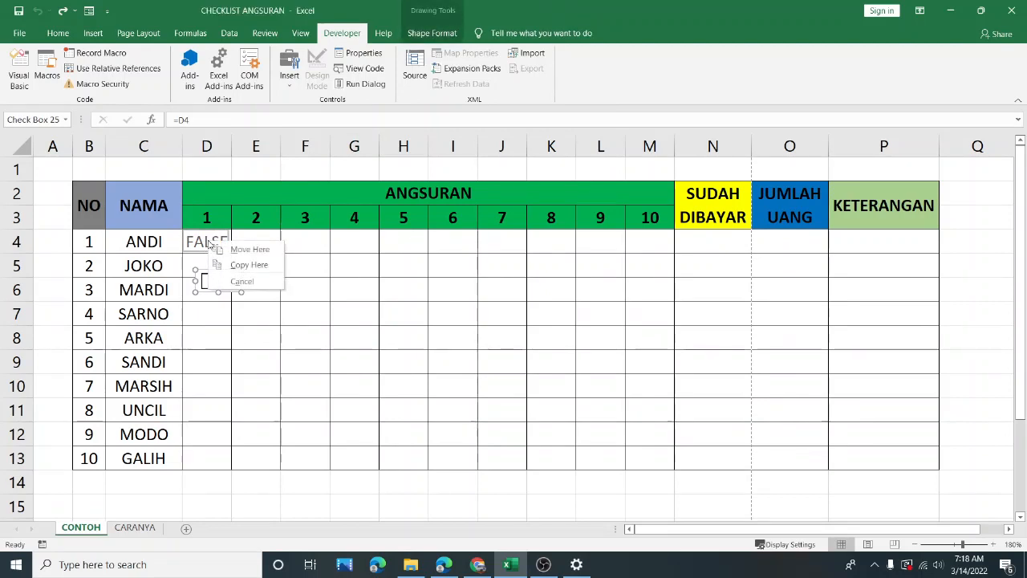
{"action": "left_click", "coordinate": [249, 249]}
{"action": "left_click", "coordinate": [290, 292]}
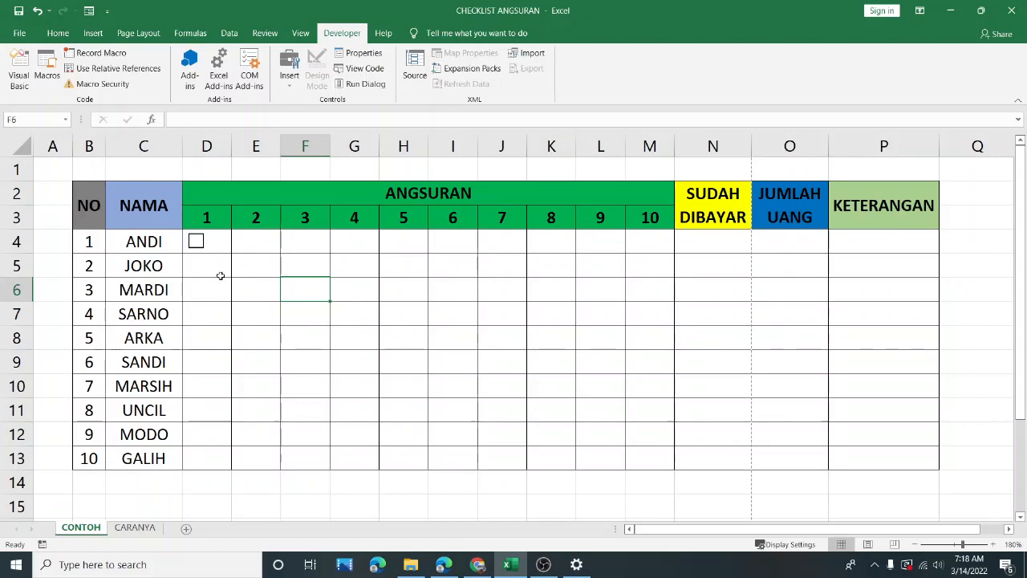
Copy the check box in D4 and paste it into each cell from E4 to M4 for installments 2 to 10.
{"action": "right_click", "coordinate": [225, 241]}
{"action": "left_click", "coordinate": [253, 266]}
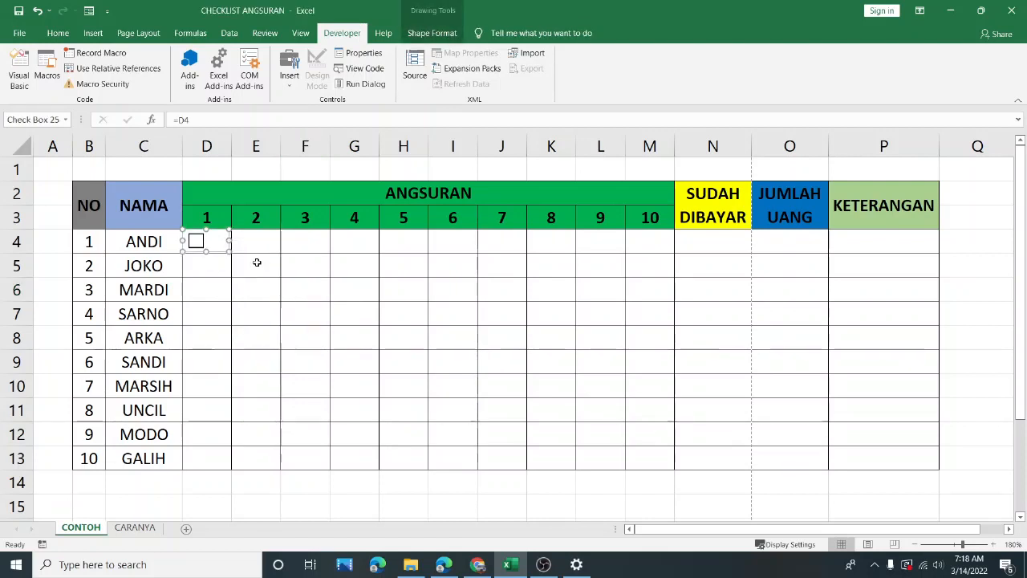
{"action": "left_click", "coordinate": [257, 243]}
{"action": "key", "text": "ctrl+v"}
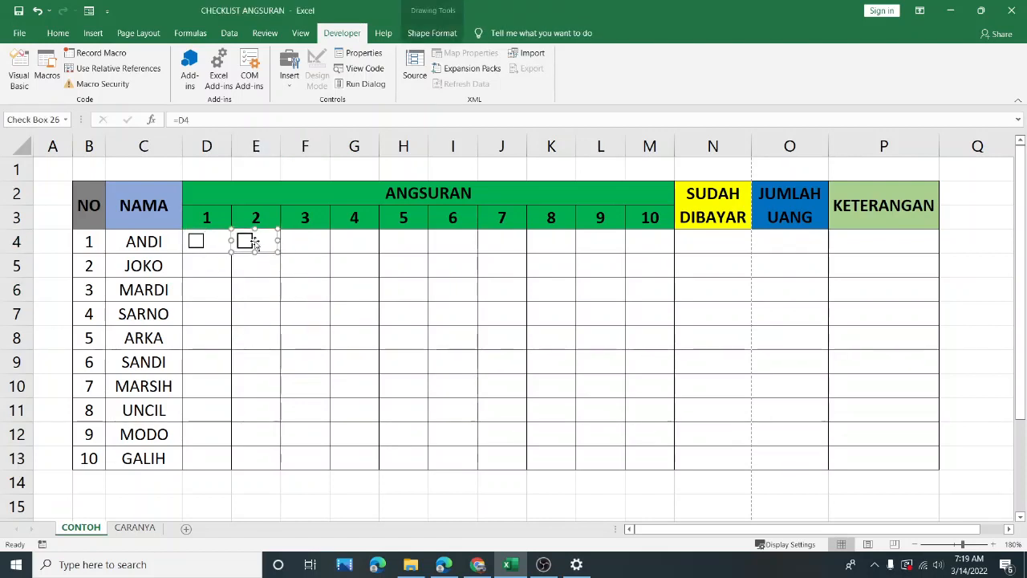
{"action": "left_click", "coordinate": [314, 241]}
{"action": "key", "text": "ctrl+v"}
{"action": "left_click", "coordinate": [355, 240]}
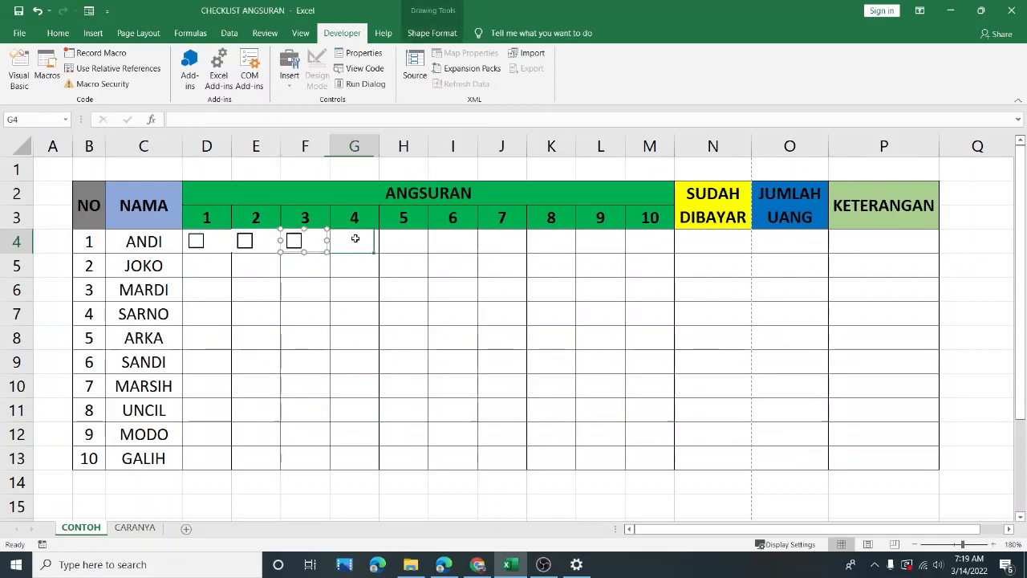
{"action": "key", "text": "ctrl+v"}
{"action": "left_click", "coordinate": [427, 244]}
{"action": "key", "text": "ctrl+v"}
{"action": "left_click", "coordinate": [464, 242]}
{"action": "key", "text": "ctrl+v"}
{"action": "left_click", "coordinate": [498, 241]}
{"action": "key", "text": "ctrl+v"}
{"action": "left_click", "coordinate": [548, 242]}
{"action": "key", "text": "ctrl+v"}
{"action": "left_click", "coordinate": [604, 244]}
{"action": "key", "text": "ctrl+v"}
{"action": "left_click", "coordinate": [650, 243]}
{"action": "key", "text": "ctrl+v"}
{"action": "left_click", "coordinate": [633, 294]}
{"action": "left_click", "coordinate": [443, 275]}
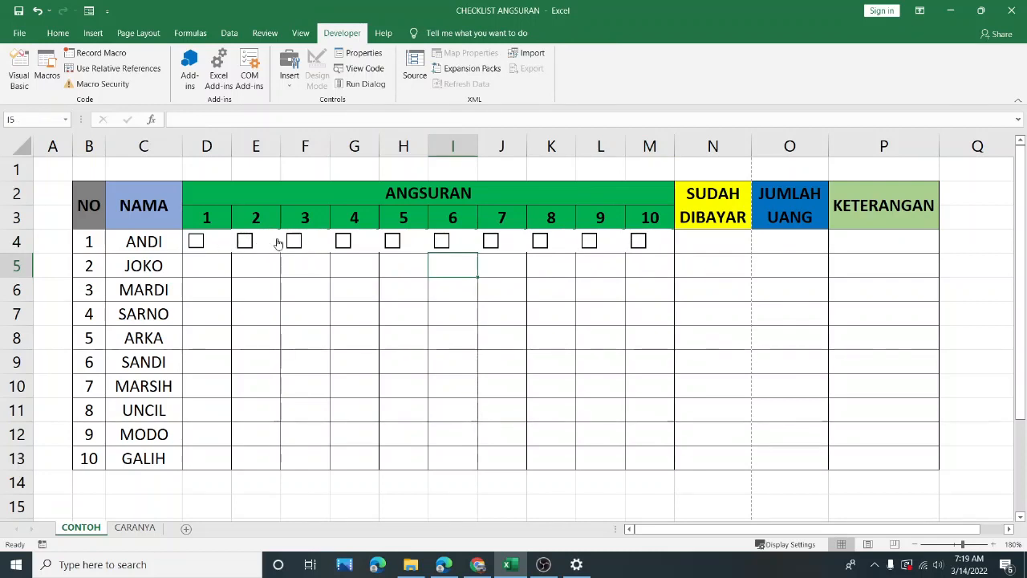
Select all ten check boxes in row 4 together and trim their left edges so the cell borders show.
{"action": "right_click", "coordinate": [214, 241]}
{"action": "right_click", "coordinate": [274, 244]}
{"action": "right_click", "coordinate": [275, 242]}
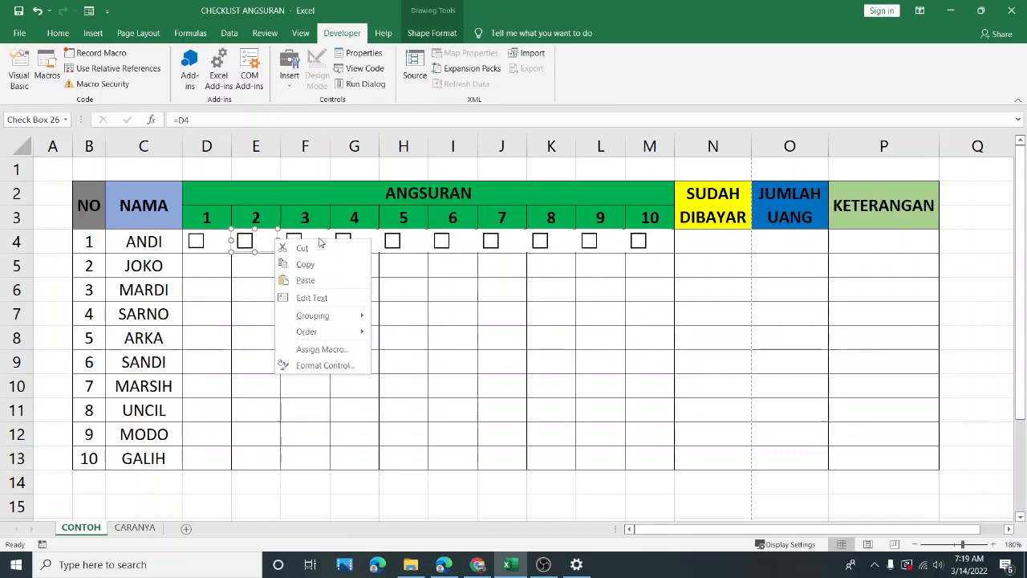
{"action": "right_click", "coordinate": [667, 241]}
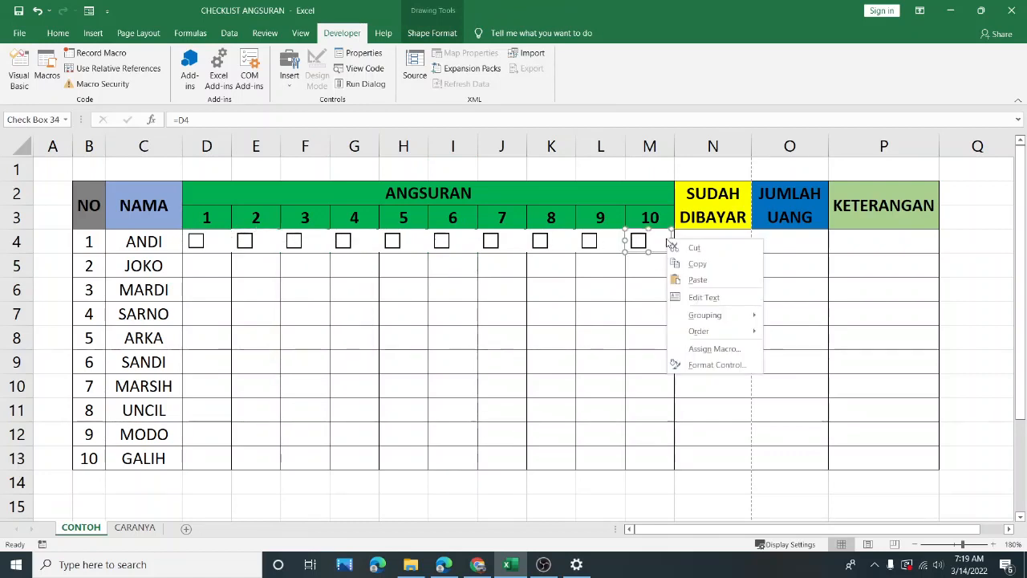
{"action": "right_click", "coordinate": [609, 248]}
{"action": "right_click", "coordinate": [540, 241], "text": "ctrl"}
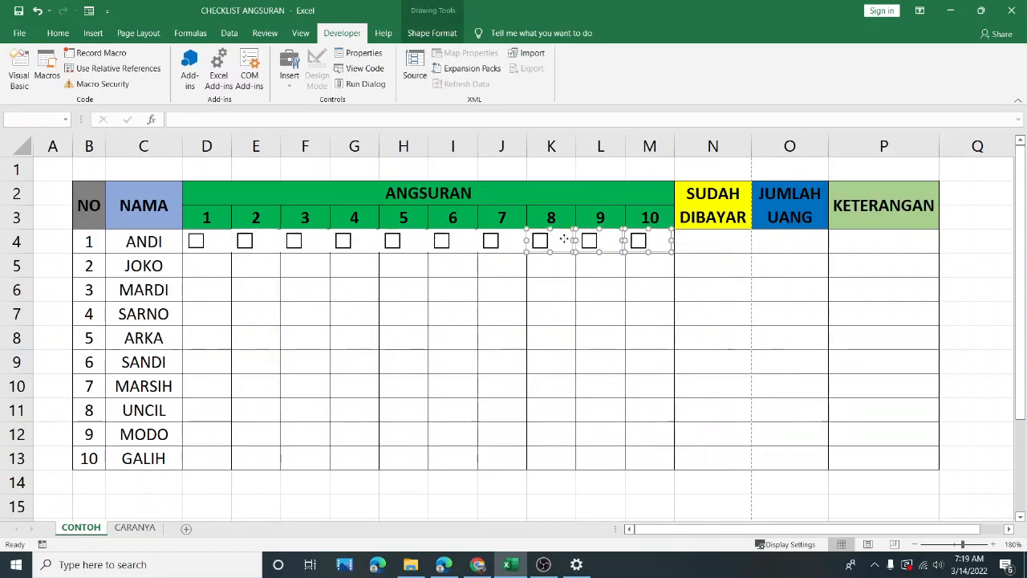
{"action": "right_click", "coordinate": [491, 242], "text": "ctrl"}
{"action": "right_click", "coordinate": [441, 241], "text": "ctrl"}
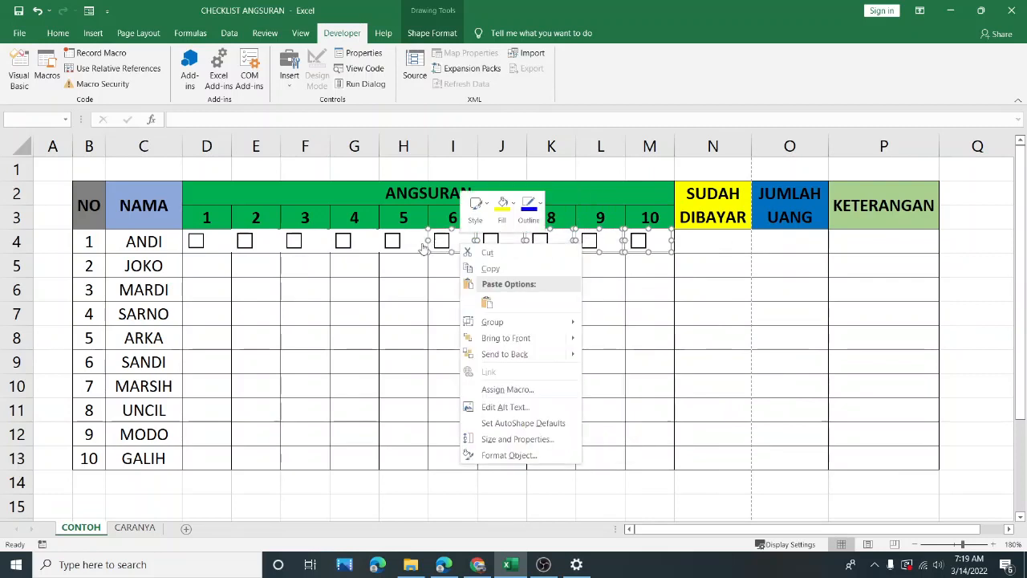
{"action": "right_click", "coordinate": [385, 244], "text": "ctrl"}
{"action": "right_click", "coordinate": [321, 244], "text": "ctrl"}
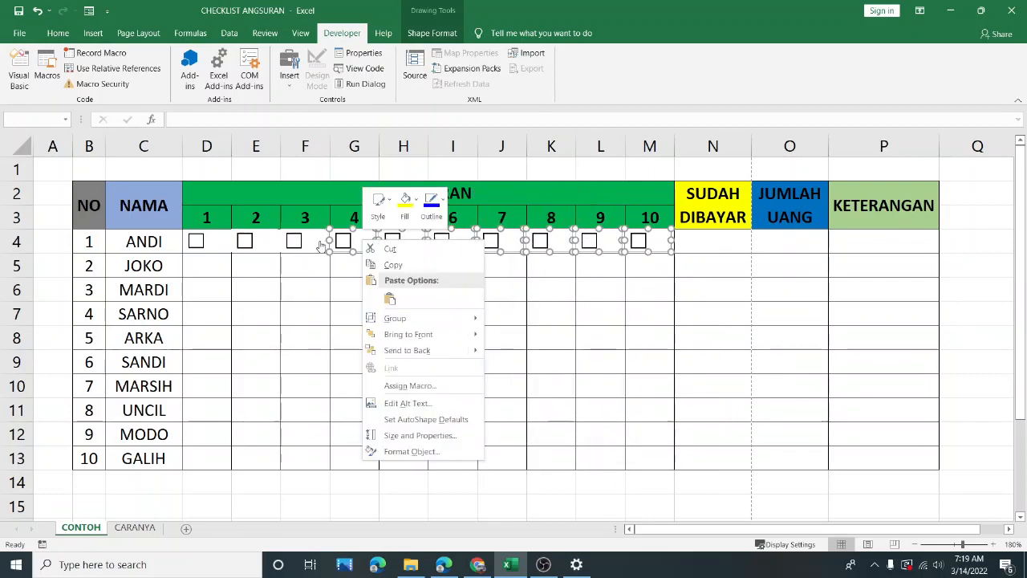
{"action": "right_click", "coordinate": [279, 243], "text": "ctrl"}
{"action": "right_click", "coordinate": [243, 243], "text": "ctrl"}
{"action": "right_click", "coordinate": [210, 243], "text": "ctrl"}
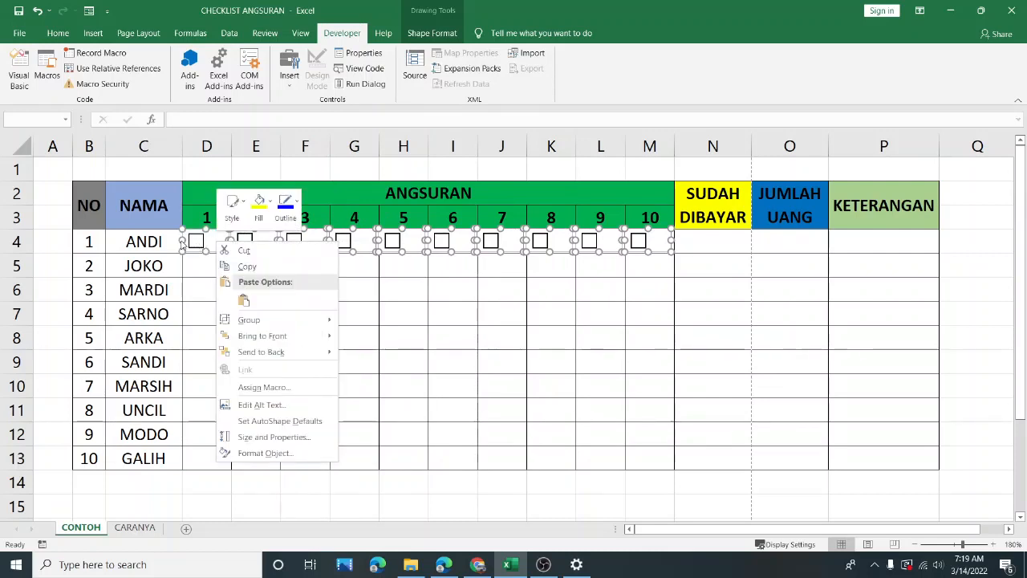
{"action": "key", "text": "Escape"}
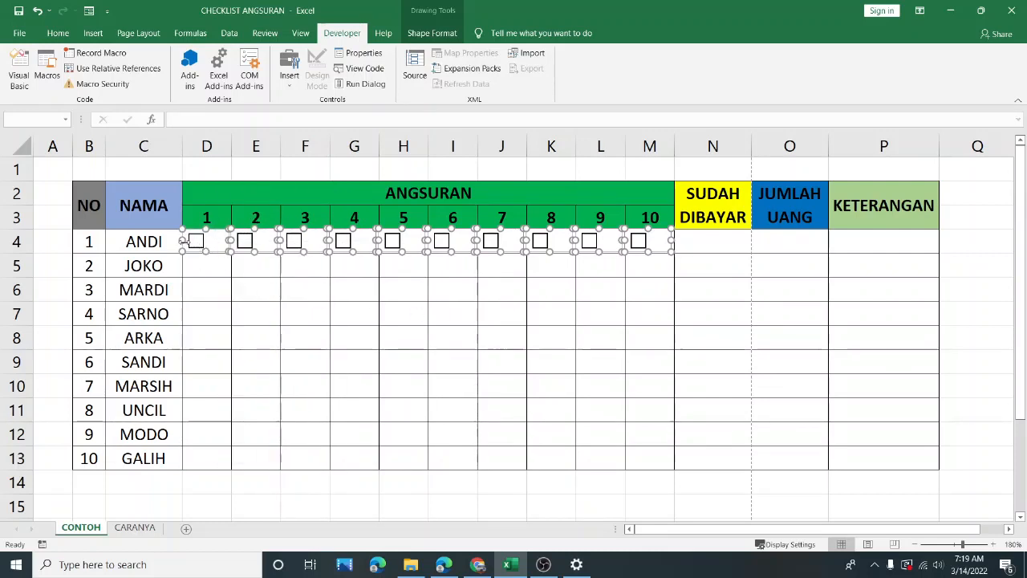
{"action": "key", "text": "Escape"}
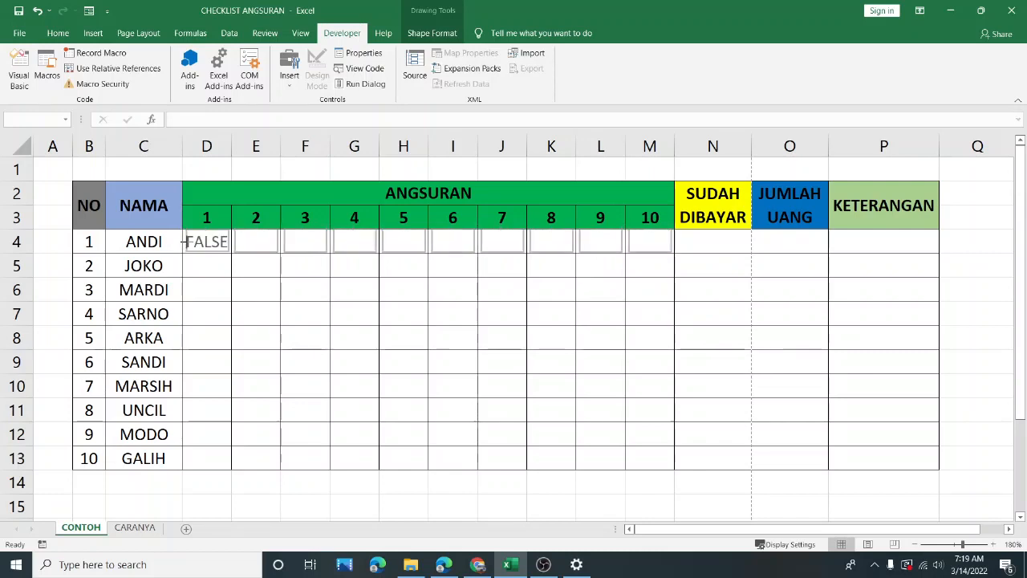
{"action": "left_click", "coordinate": [296, 287]}
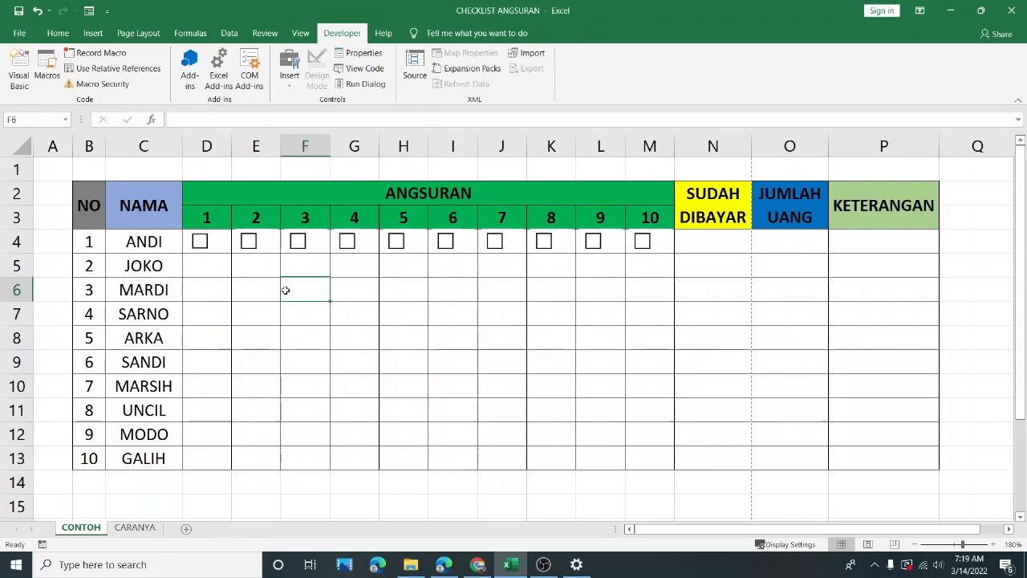
Reselect all ten check boxes in row 4 and nudge them slightly right and down within their cells.
{"action": "right_click", "coordinate": [222, 246]}
{"action": "right_click", "coordinate": [276, 235], "text": "ctrl"}
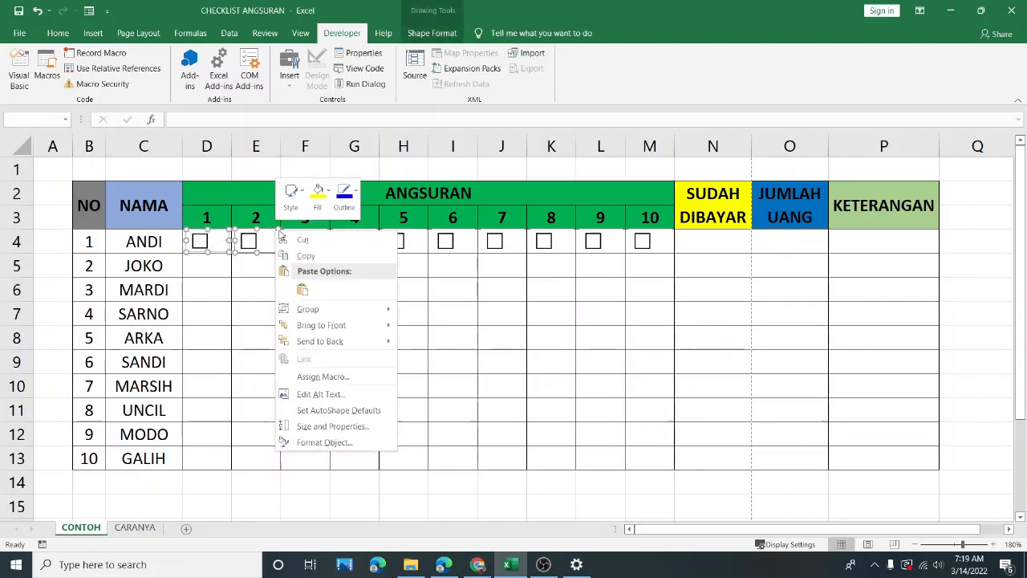
{"action": "right_click", "coordinate": [658, 245], "text": "ctrl"}
{"action": "right_click", "coordinate": [609, 246], "text": "ctrl"}
{"action": "right_click", "coordinate": [543, 247], "text": "ctrl"}
{"action": "right_click", "coordinate": [506, 249], "text": "ctrl"}
{"action": "right_click", "coordinate": [506, 249], "text": "ctrl"}
{"action": "right_click", "coordinate": [463, 247], "text": "ctrl"}
{"action": "right_click", "coordinate": [413, 246], "text": "ctrl"}
{"action": "right_click", "coordinate": [353, 243], "text": "ctrl"}
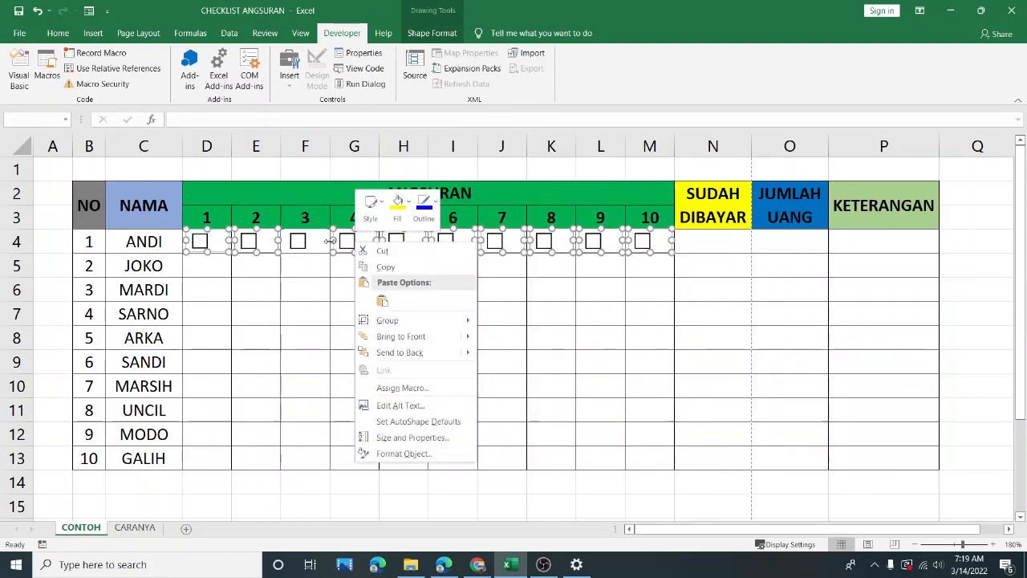
{"action": "right_click", "coordinate": [313, 245], "text": "ctrl"}
{"action": "key", "text": "Down"}
{"action": "key", "text": "Down"}
{"action": "key", "text": "Down"}
{"action": "key", "text": "Escape"}
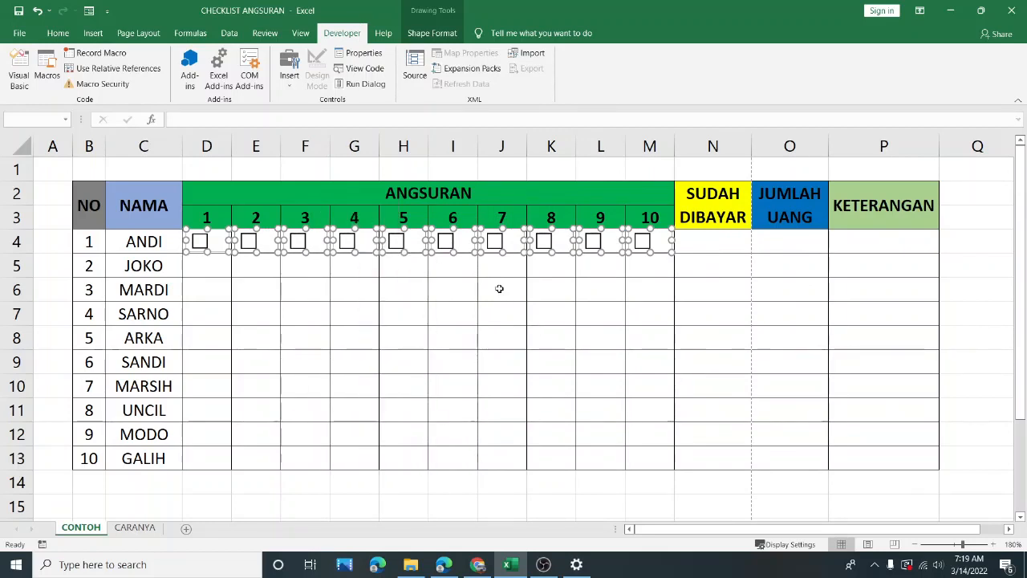
{"action": "key", "text": "Right"}
{"action": "key", "text": "Down"}
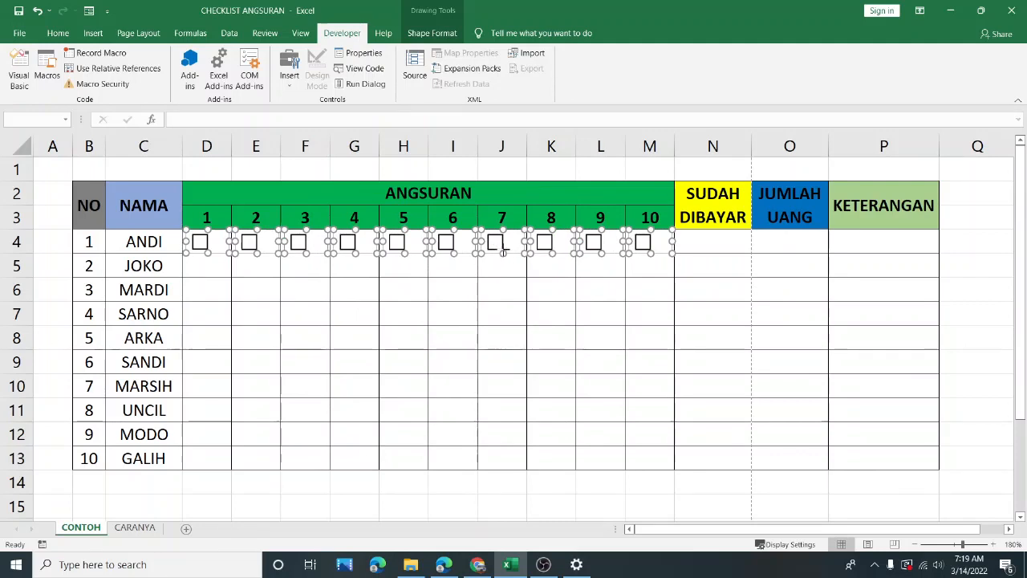
Raise the lower edges of the selected check boxes slightly to fit inside row 4, and deselect them.
{"action": "left_click", "coordinate": [501, 252]}
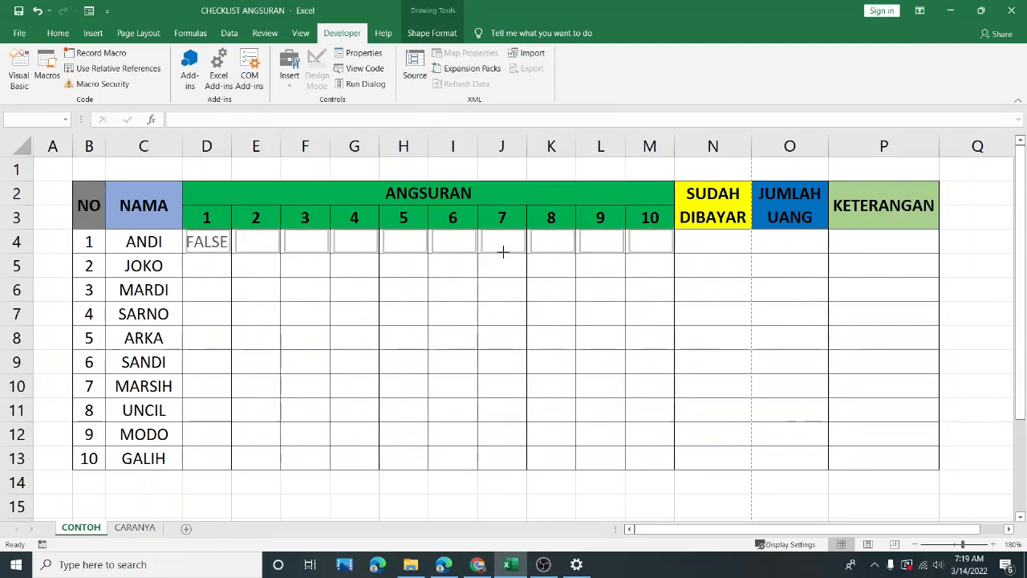
{"action": "key", "text": "ctrl+z"}
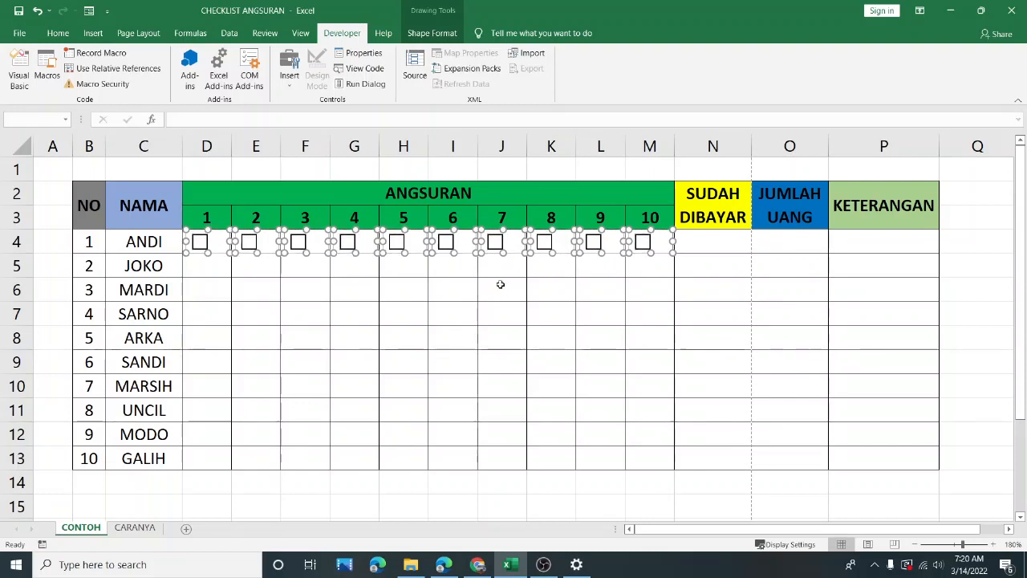
{"action": "left_click_drag", "start_coordinate": [503, 252], "coordinate": [503, 249]}
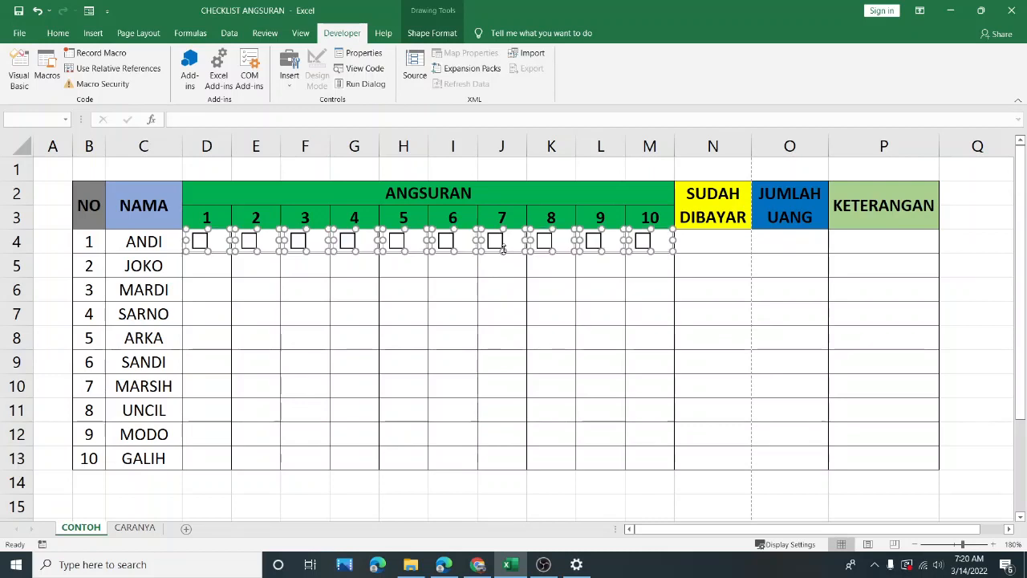
{"action": "left_click", "coordinate": [495, 329]}
{"action": "left_click", "coordinate": [468, 374]}
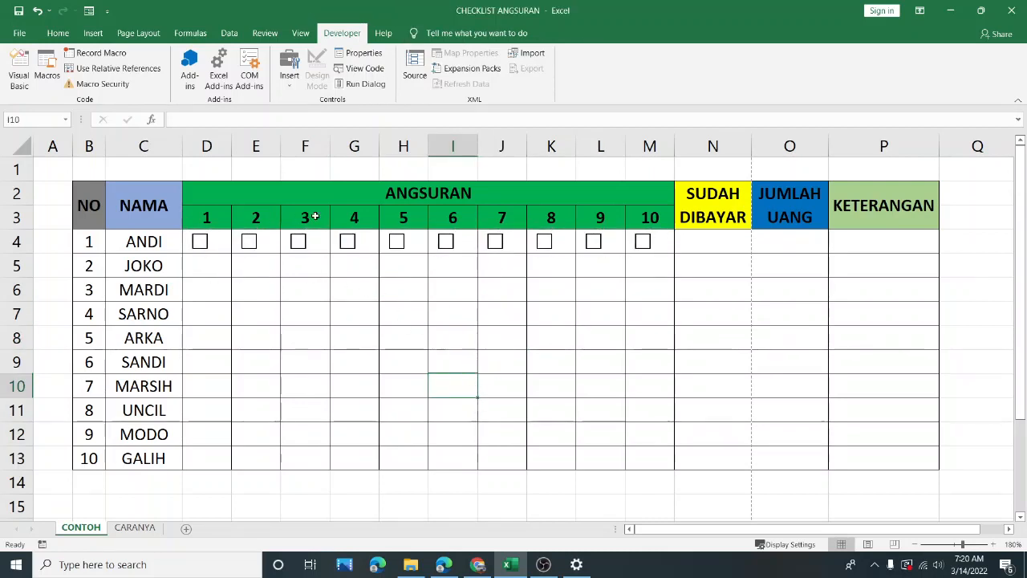
Tick and untick the installment 1 check box repeatedly to examine how the copied check boxes in row 4 respond.
{"action": "left_click", "coordinate": [557, 353]}
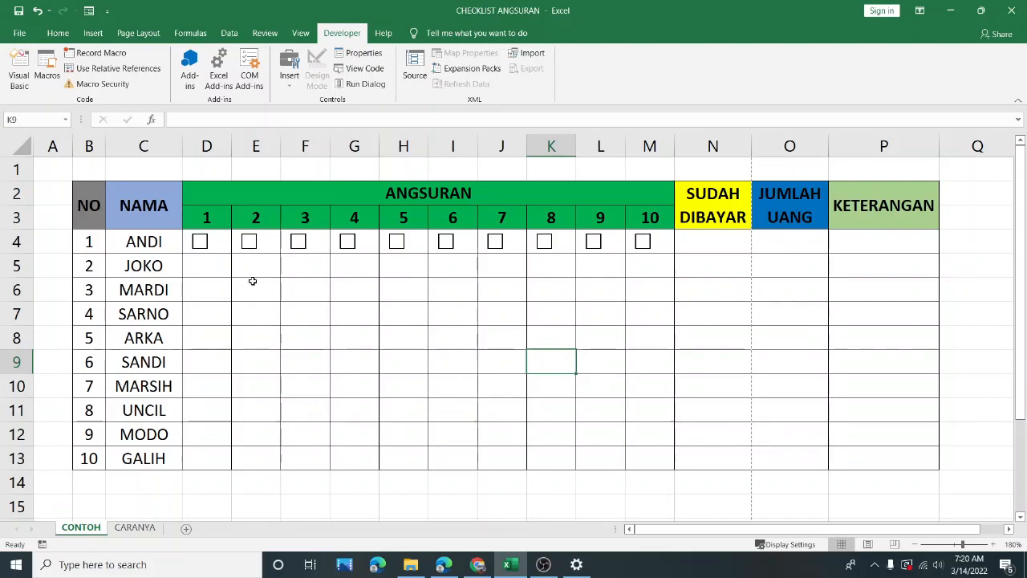
{"action": "left_click", "coordinate": [200, 241]}
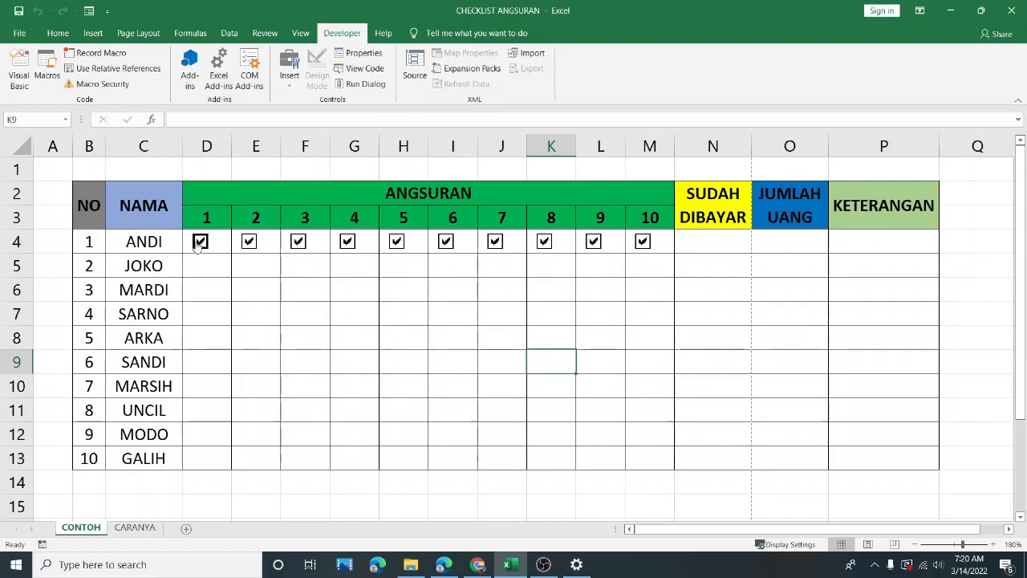
{"action": "left_click", "coordinate": [200, 241]}
{"action": "left_click", "coordinate": [199, 242]}
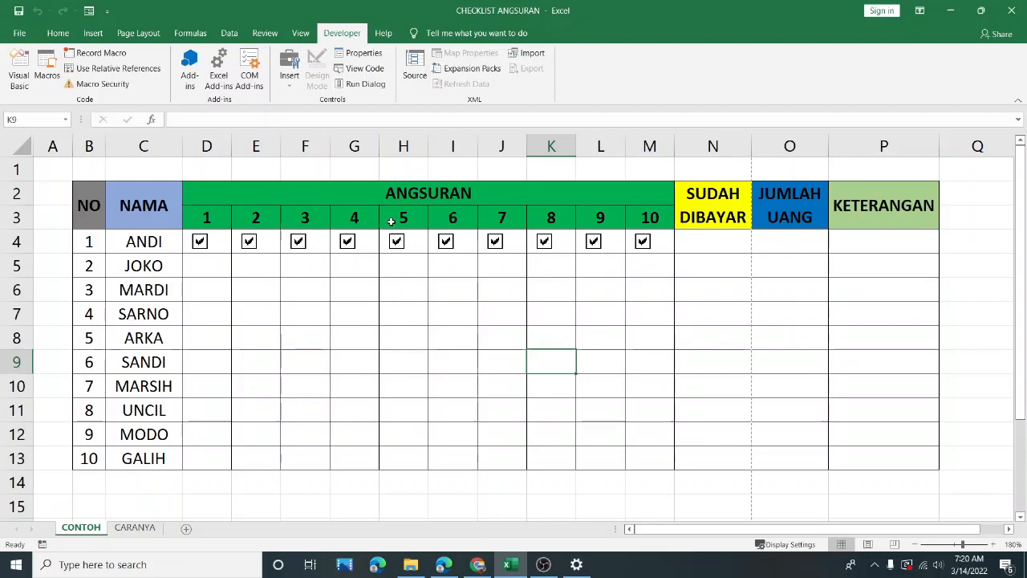
{"action": "left_click", "coordinate": [200, 243]}
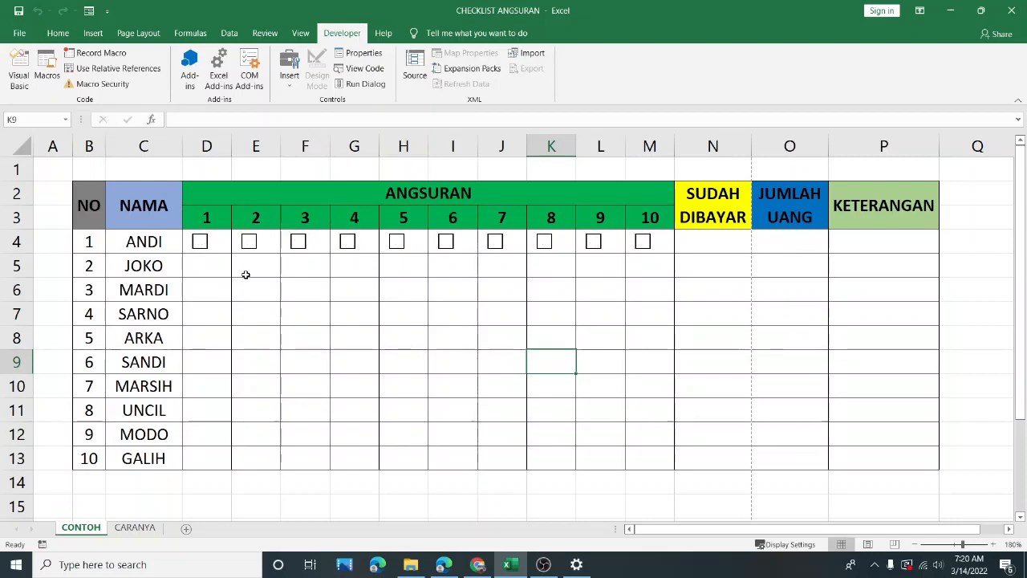
{"action": "left_click", "coordinate": [202, 241]}
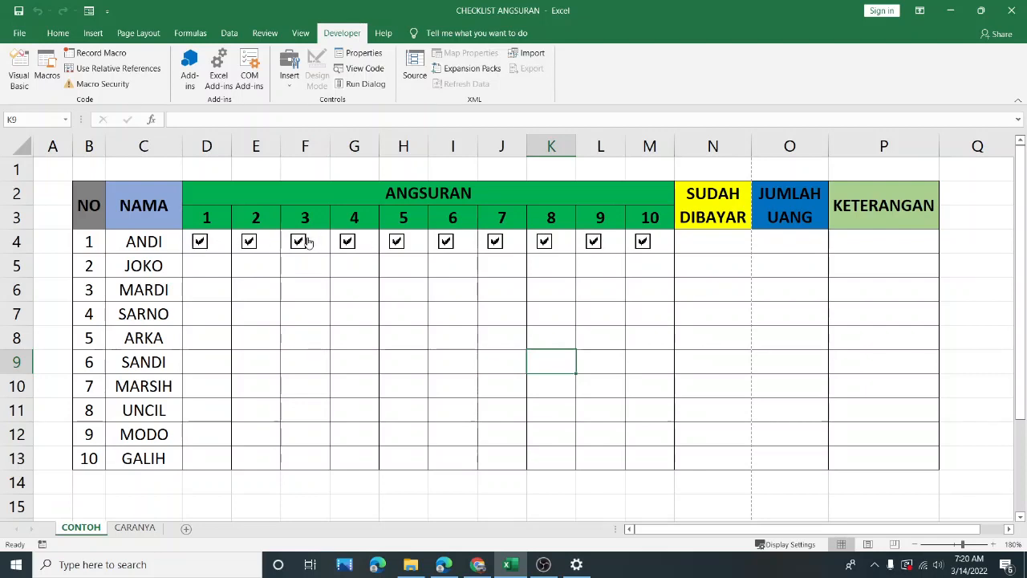
Clear the installment 1 check box in row 4, and link the installment 2 check box to cell E4.
{"action": "left_click", "coordinate": [201, 241]}
{"action": "left_click", "coordinate": [262, 281]}
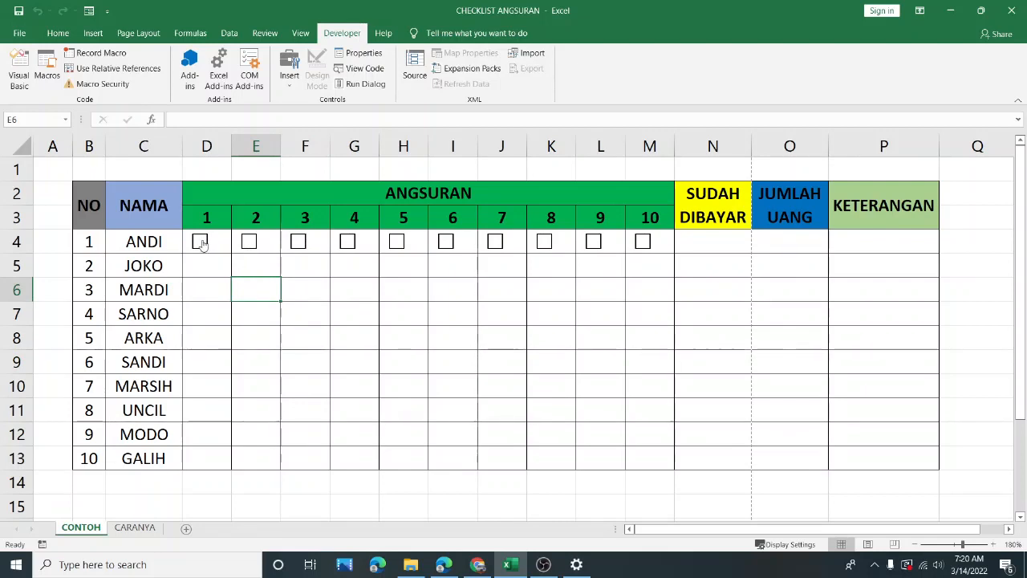
{"action": "right_click", "coordinate": [249, 242]}
{"action": "left_click", "coordinate": [327, 366]}
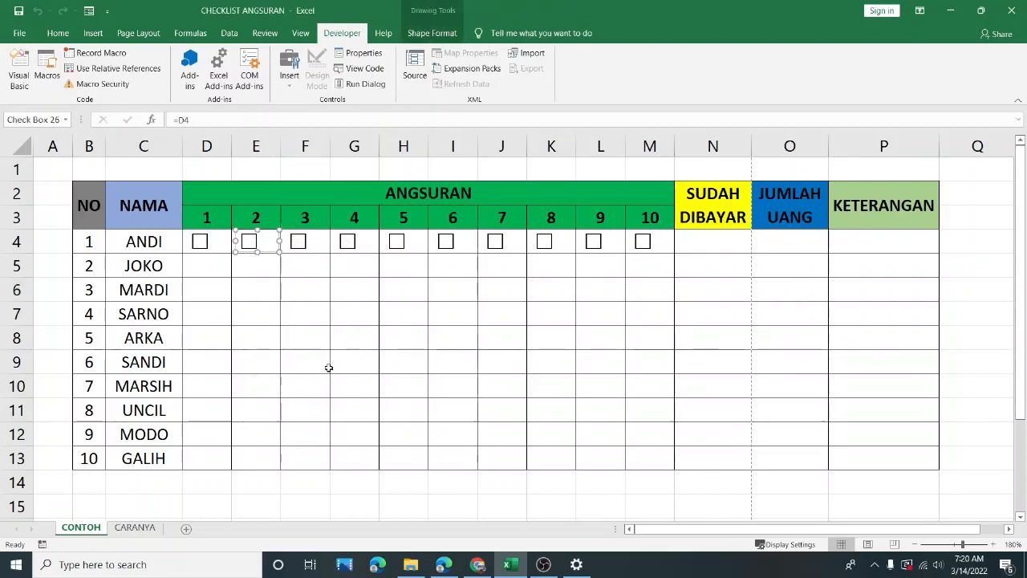
{"action": "left_click", "coordinate": [651, 171]}
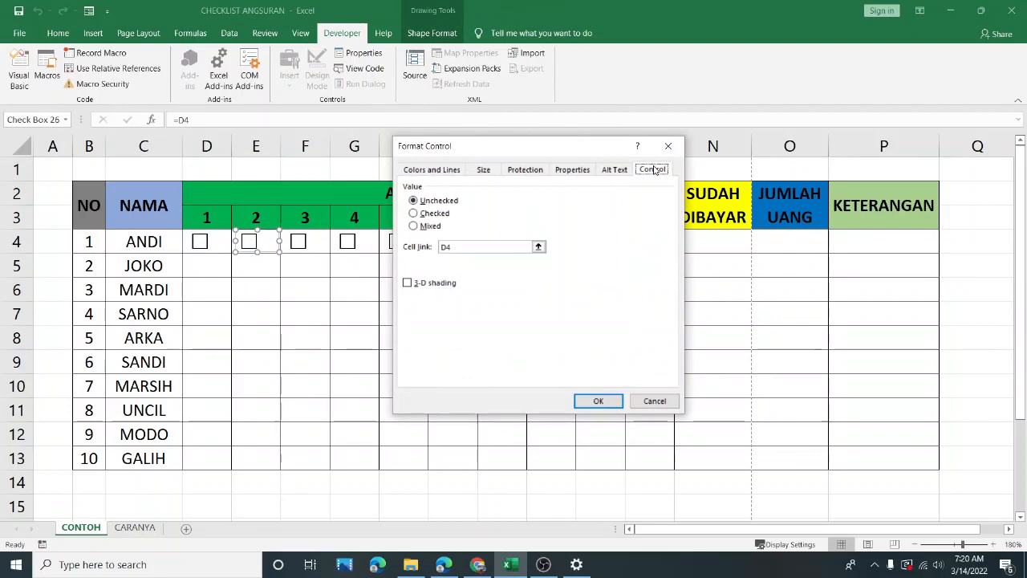
{"action": "double_click", "coordinate": [453, 246]}
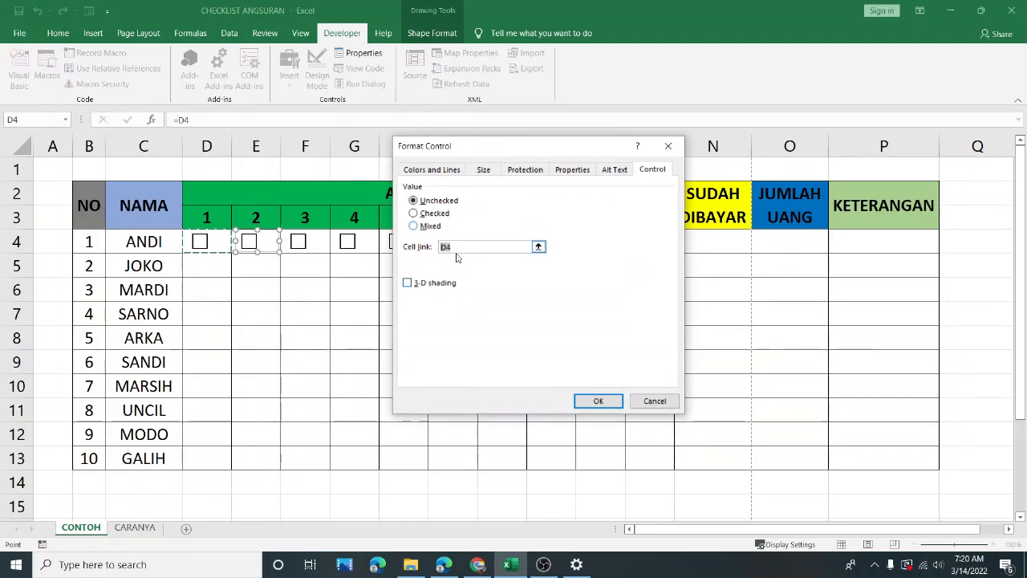
{"action": "type", "text": "E"}
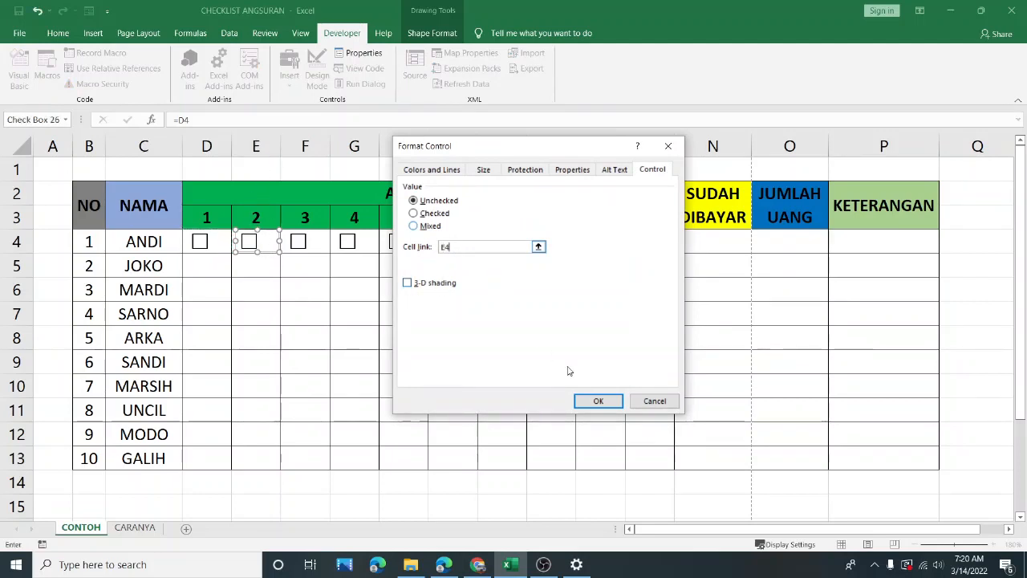
{"action": "left_click", "coordinate": [595, 400]}
Link the installment 3 check box in row 4 to cell F4.
{"action": "right_click", "coordinate": [308, 244]}
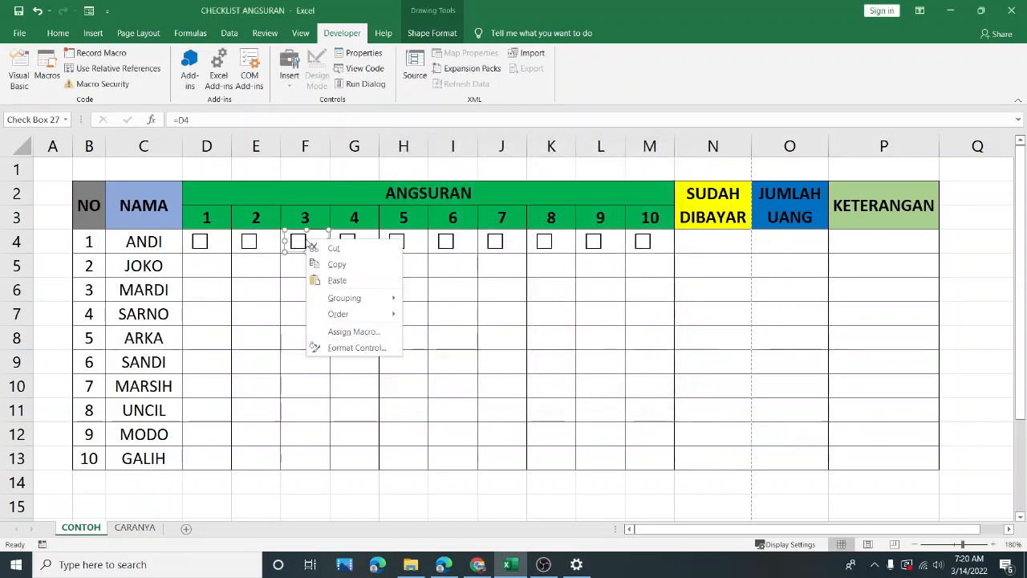
{"action": "left_click", "coordinate": [353, 347]}
{"action": "left_click", "coordinate": [489, 246]}
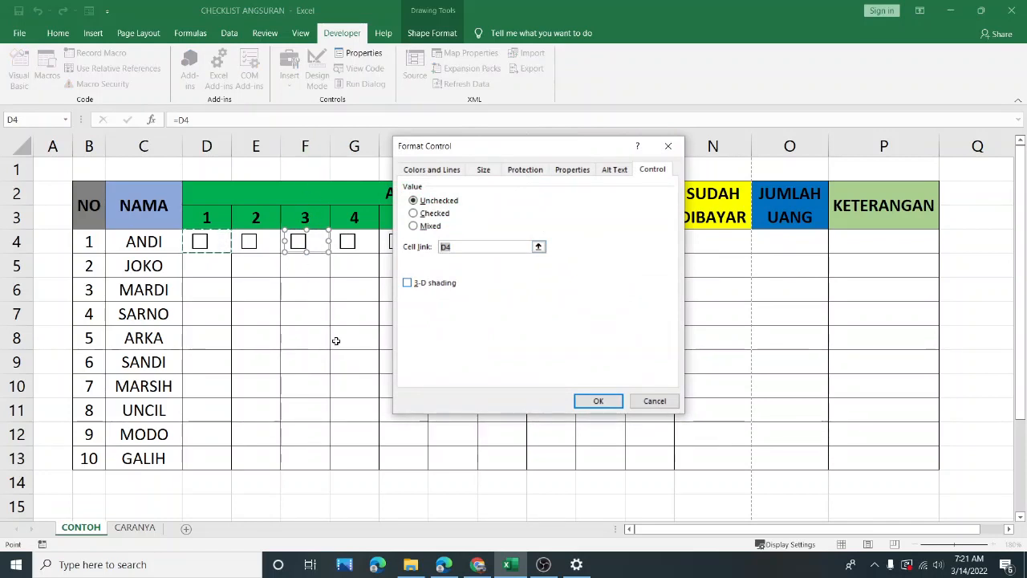
{"action": "type", "text": "F4"}
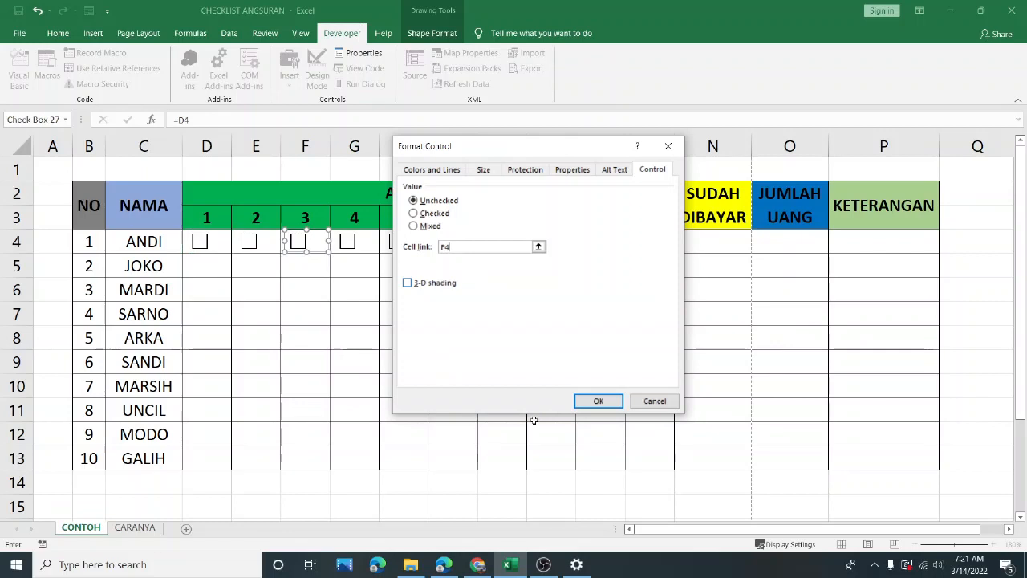
{"action": "left_click", "coordinate": [597, 400]}
Link the installment 4 check box in row 4 to cell G4.
{"action": "right_click", "coordinate": [360, 241]}
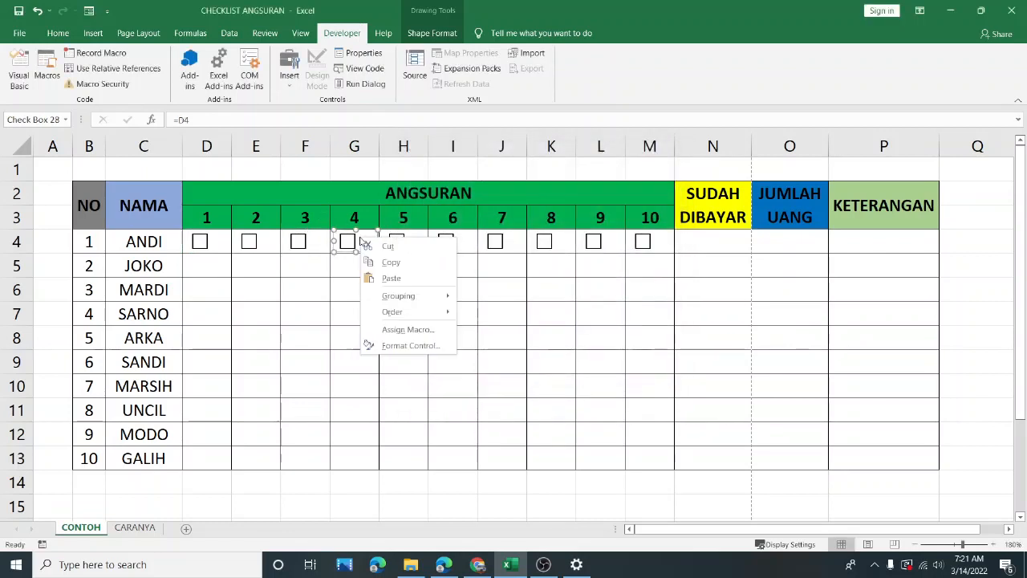
{"action": "left_click", "coordinate": [423, 345]}
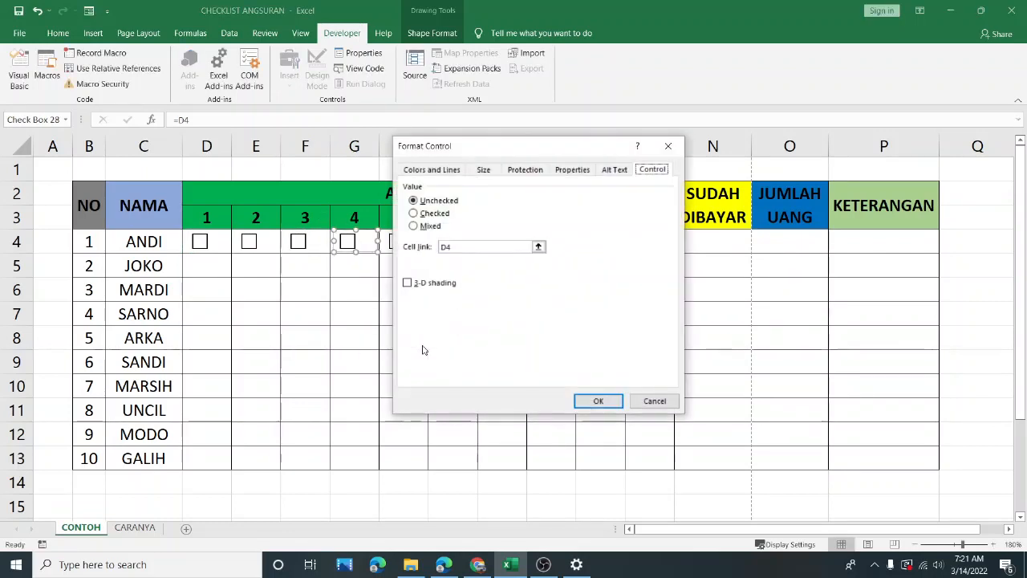
{"action": "double_click", "coordinate": [449, 246]}
{"action": "type", "text": "G"}
{"action": "left_click", "coordinate": [597, 401]}
Change the cell link of the installment 5 check box in row 4 to H4.
{"action": "right_click", "coordinate": [409, 248]}
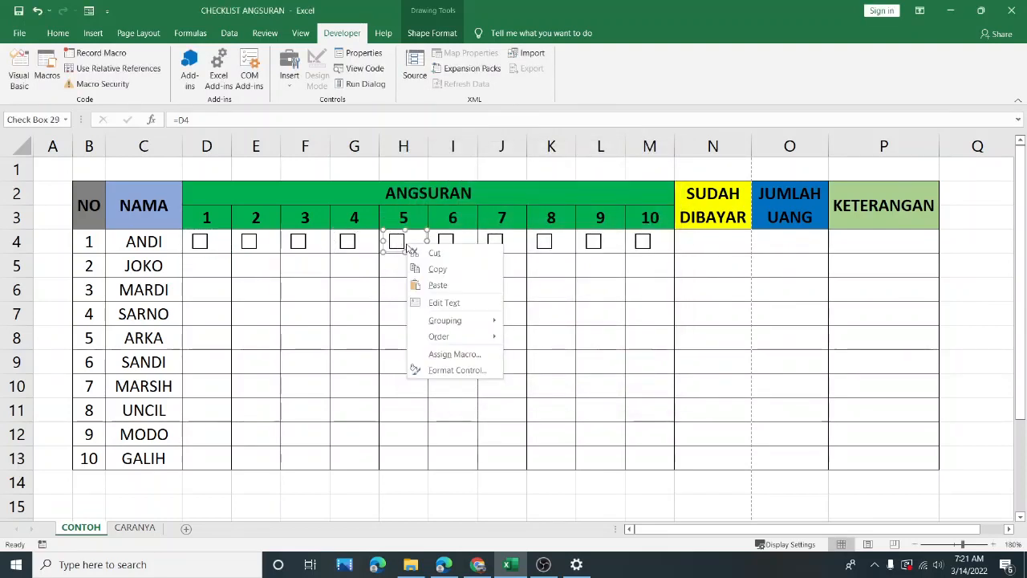
{"action": "left_click", "coordinate": [463, 373]}
{"action": "left_click_drag", "start_coordinate": [513, 144], "coordinate": [605, 245]}
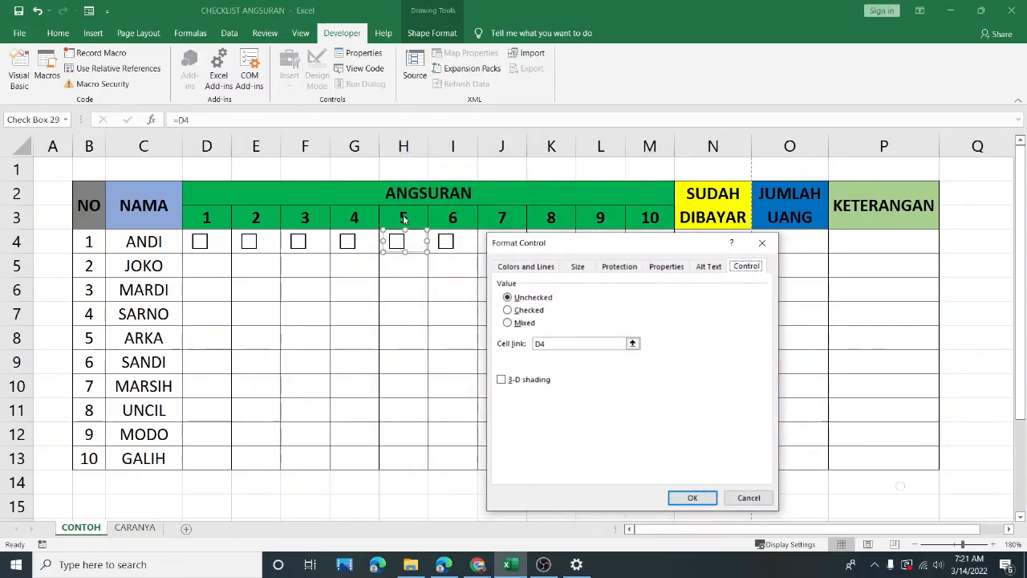
{"action": "left_click_drag", "start_coordinate": [567, 343], "coordinate": [520, 346]}
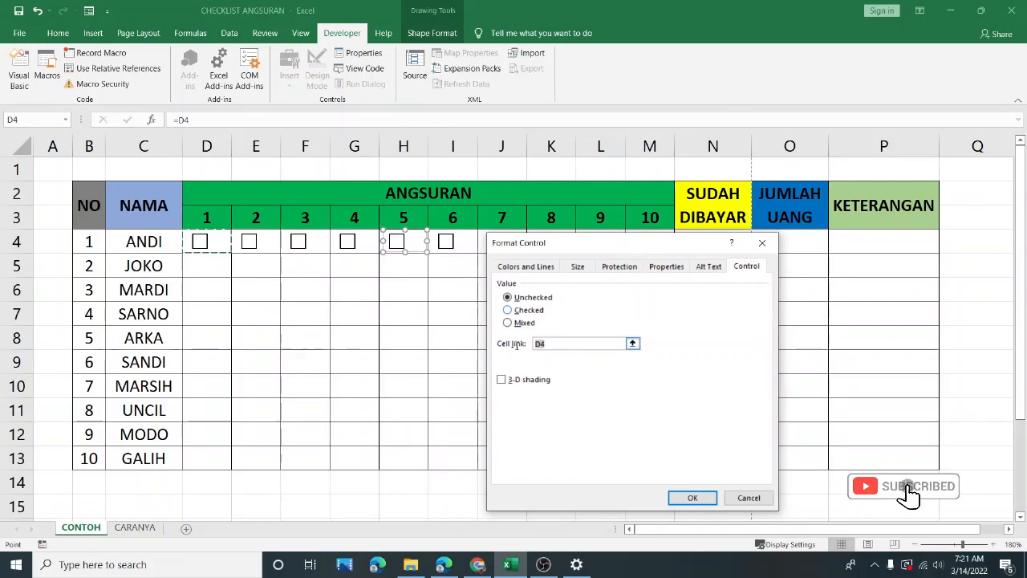
{"action": "type", "text": "H4"}
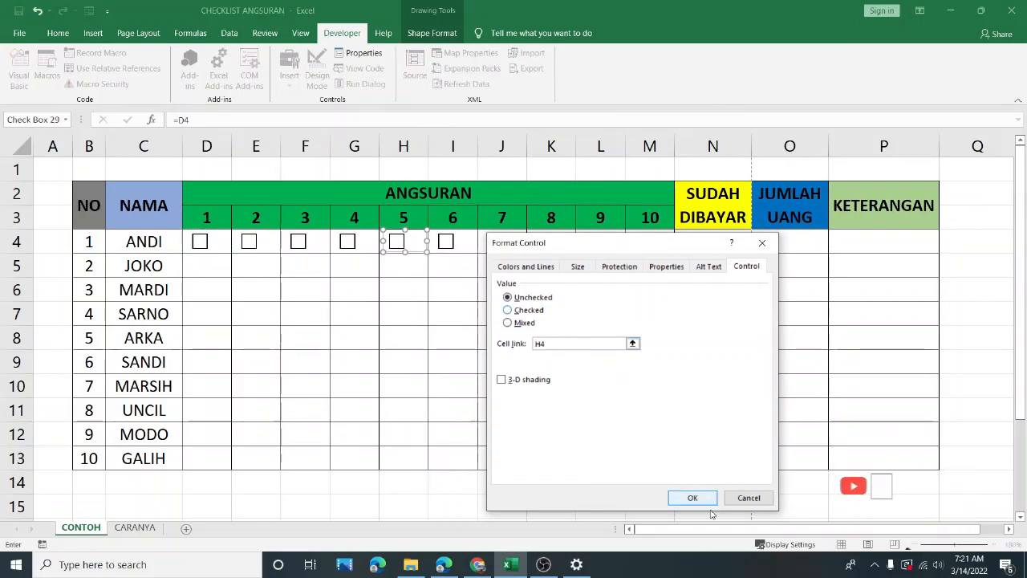
{"action": "left_click", "coordinate": [695, 498]}
Change the cell link of the installment 6 check box in row 4 to I4.
{"action": "right_click", "coordinate": [449, 244]}
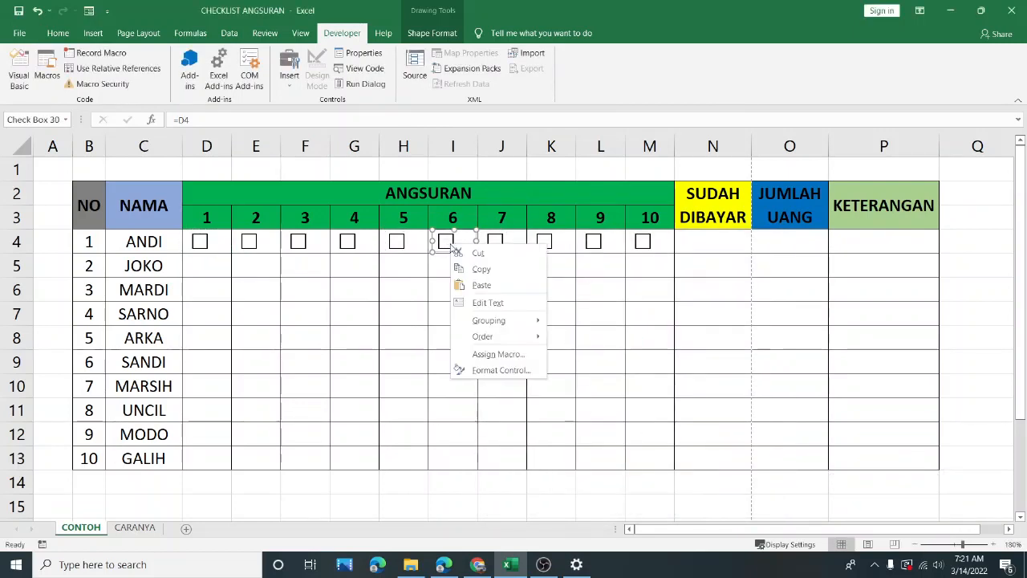
{"action": "left_click", "coordinate": [501, 370]}
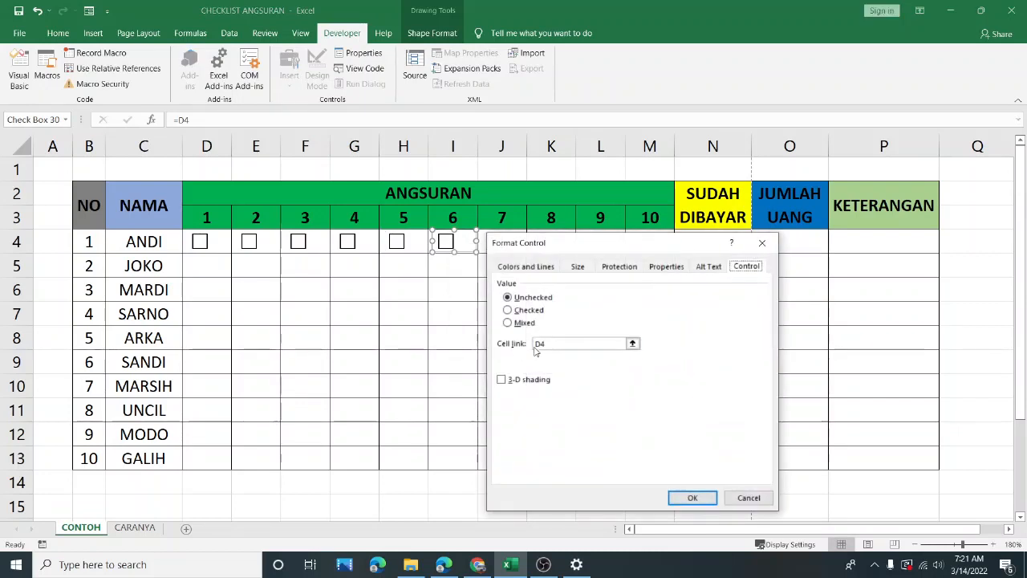
{"action": "left_click_drag", "start_coordinate": [566, 344], "coordinate": [514, 342]}
{"action": "type", "text": "I"}
{"action": "left_click", "coordinate": [692, 497]}
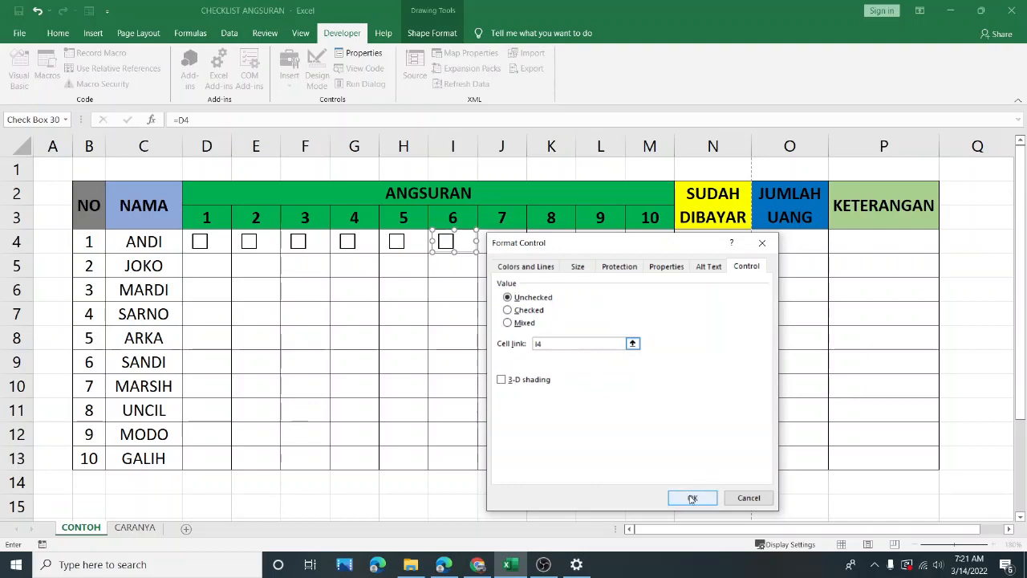
Link the installment 7 check box to its own cell in row 4.
{"action": "right_click", "coordinate": [519, 248]}
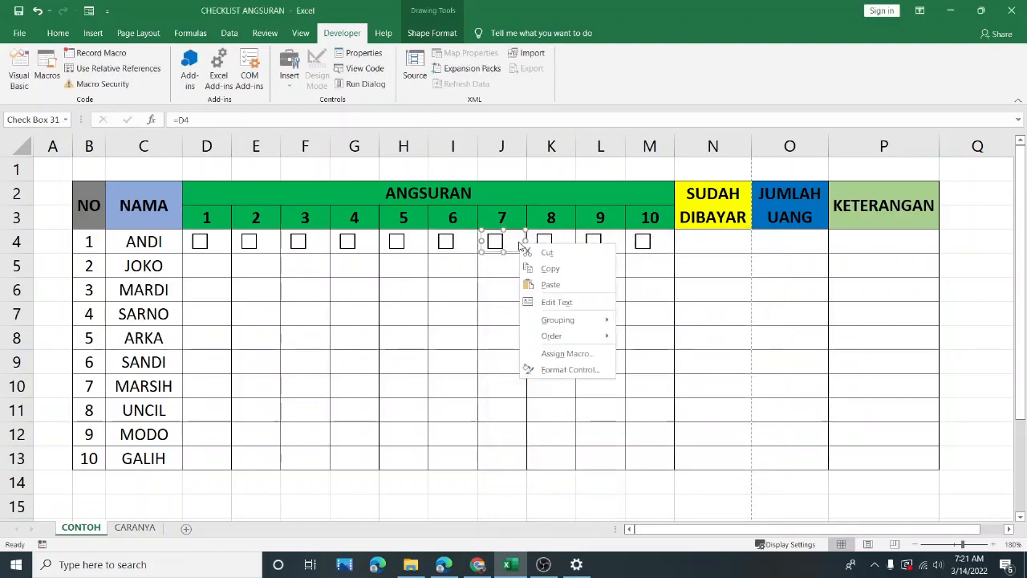
{"action": "left_click", "coordinate": [587, 373]}
{"action": "left_click_drag", "start_coordinate": [565, 343], "coordinate": [511, 343]}
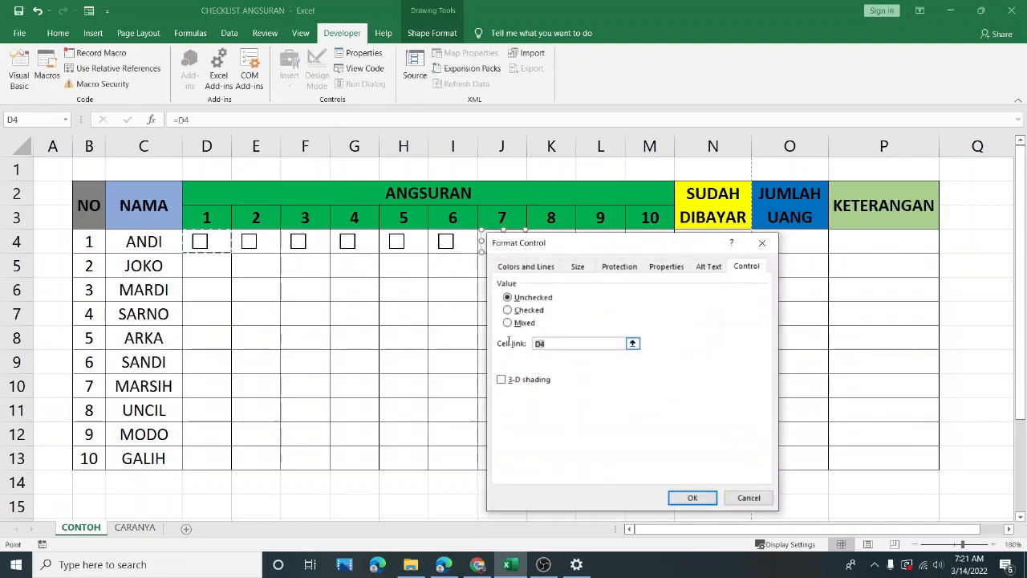
{"action": "type", "text": "I"}
{"action": "left_click", "coordinate": [704, 495]}
Change the cell link of the installment 8 check box in row 4 to K4.
{"action": "left_click", "coordinate": [559, 229]}
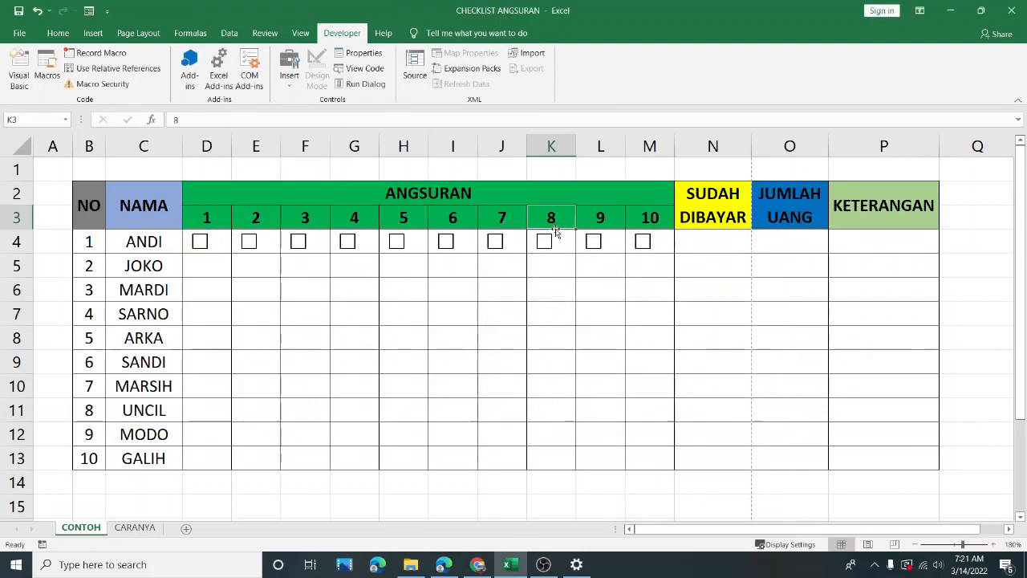
{"action": "right_click", "coordinate": [551, 235]}
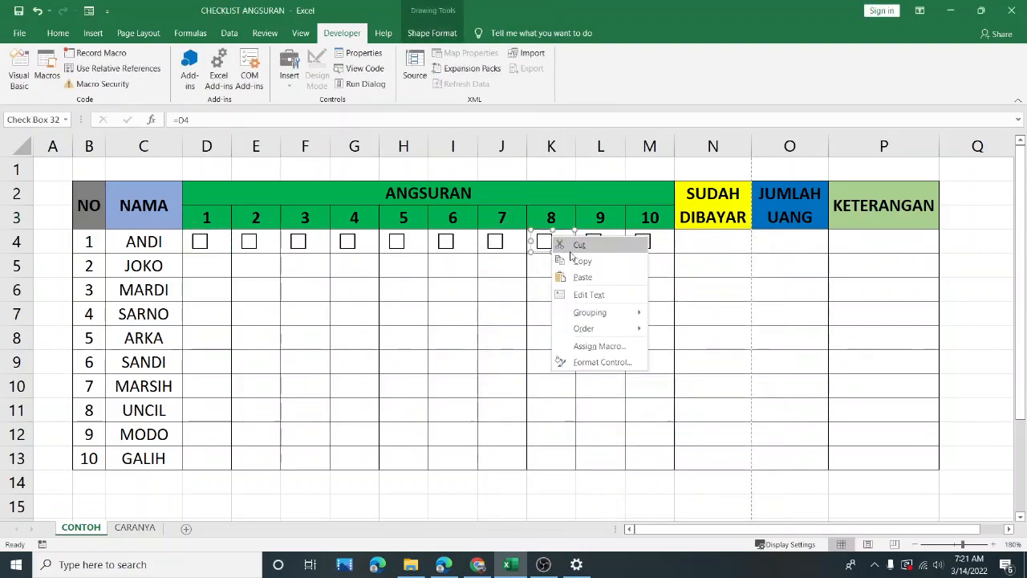
{"action": "left_click", "coordinate": [607, 362]}
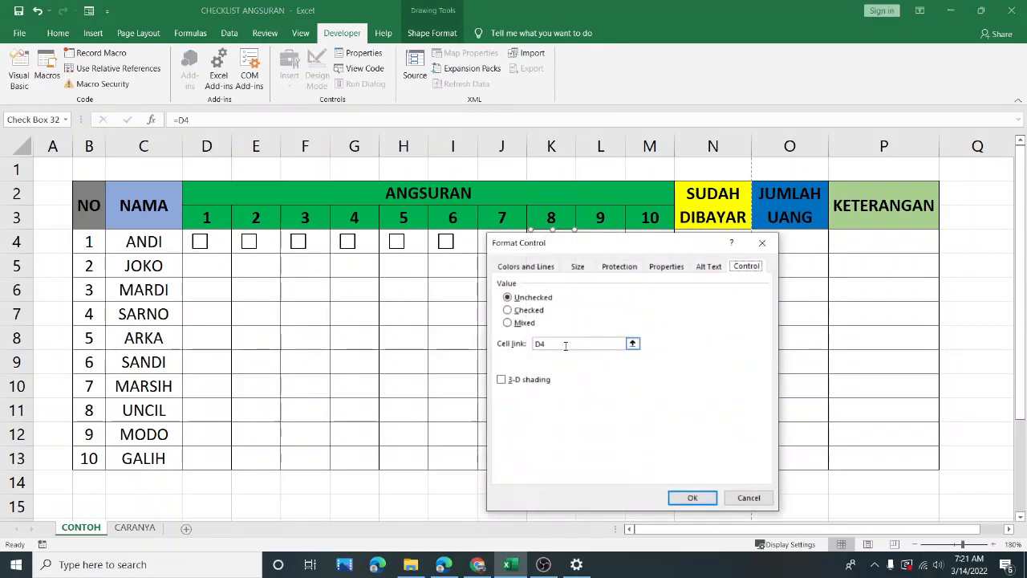
{"action": "double_click", "coordinate": [564, 343]}
{"action": "type", "text": "K"}
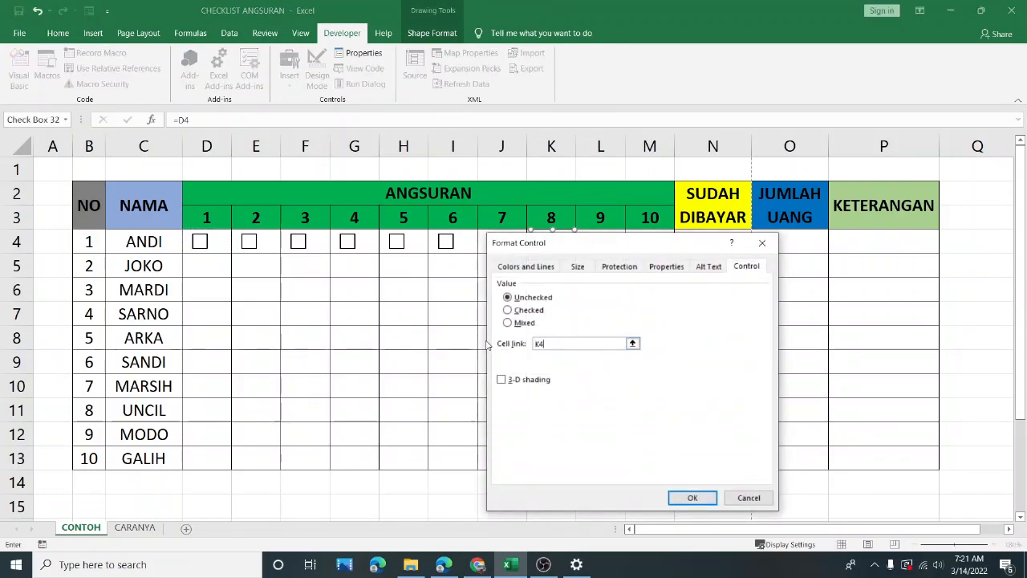
{"action": "left_click", "coordinate": [688, 497]}
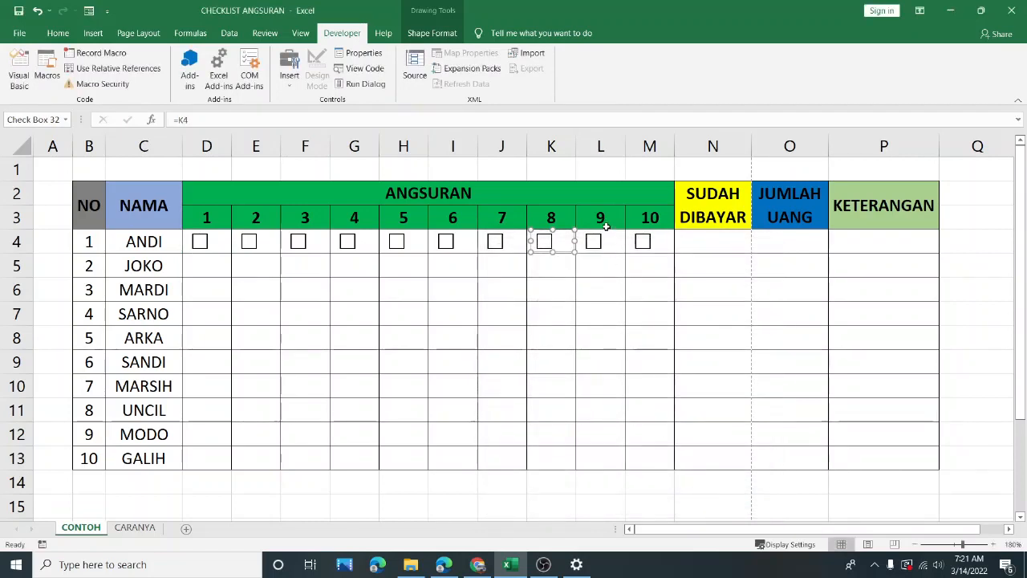
Change the cell link of the installment 9 check box in row 4 to L4.
{"action": "left_click", "coordinate": [600, 146]}
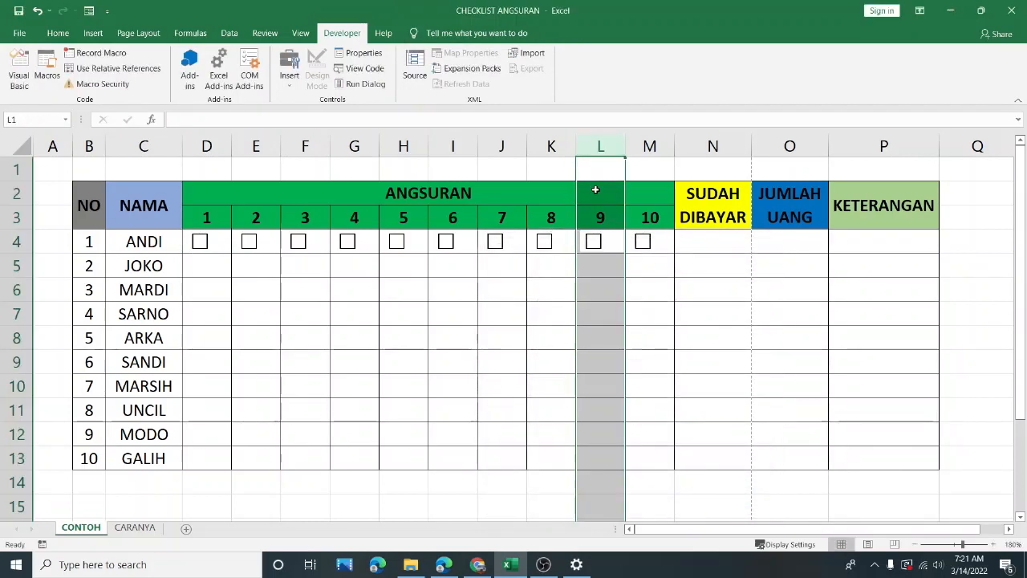
{"action": "right_click", "coordinate": [591, 243]}
{"action": "left_click", "coordinate": [629, 369]}
{"action": "left_click_drag", "start_coordinate": [650, 238], "coordinate": [405, 233]}
{"action": "double_click", "coordinate": [339, 301]}
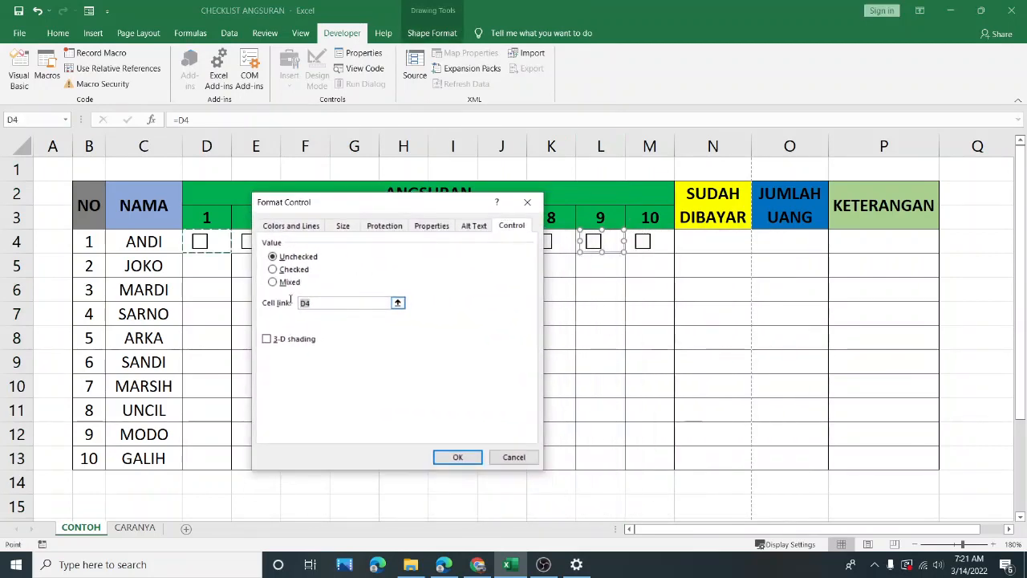
{"action": "type", "text": "L"}
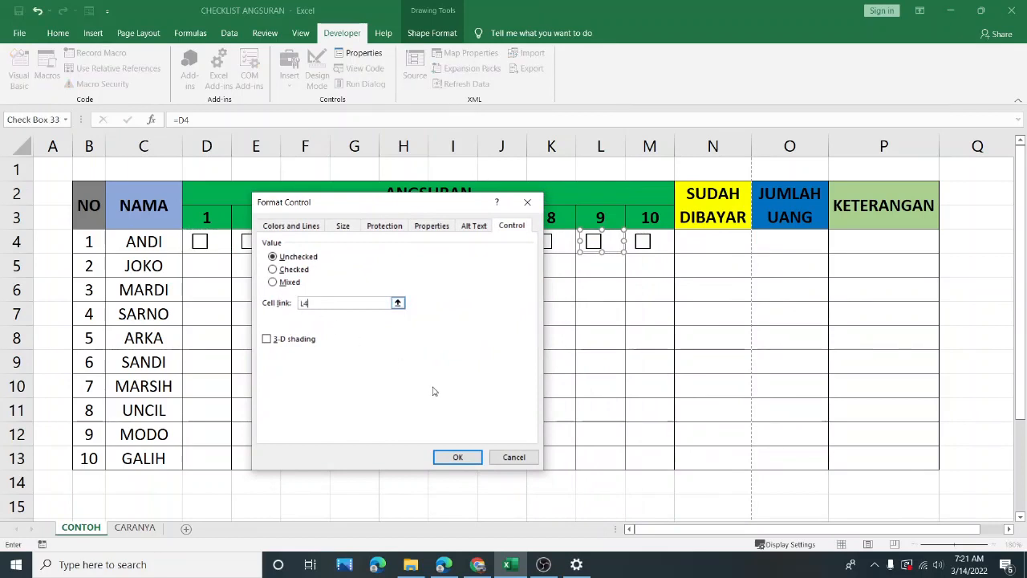
{"action": "left_click", "coordinate": [458, 456]}
Link the installment 10 check box in row 4 to cell M4, and deselect it.
{"action": "right_click", "coordinate": [656, 242]}
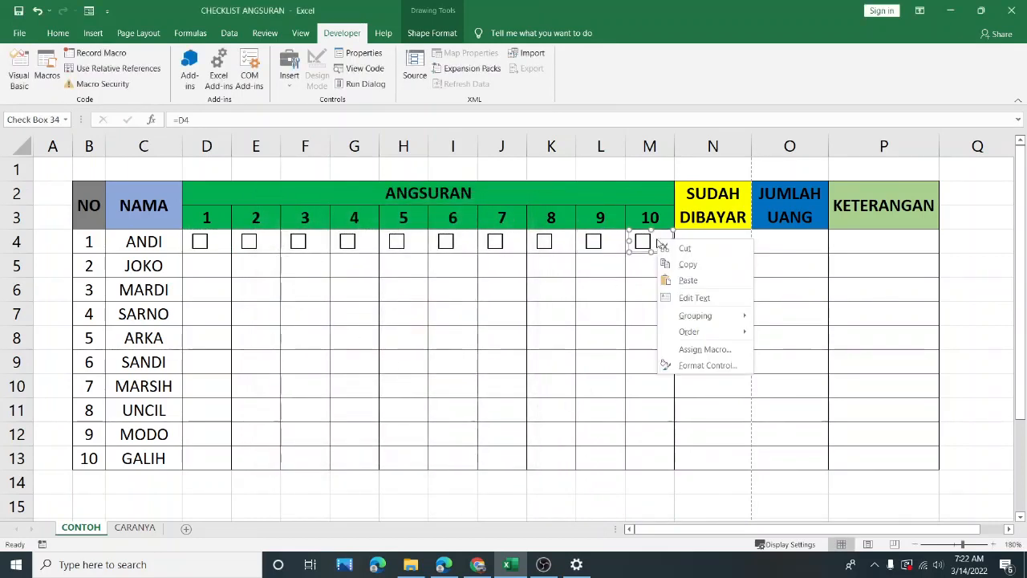
{"action": "left_click", "coordinate": [708, 365]}
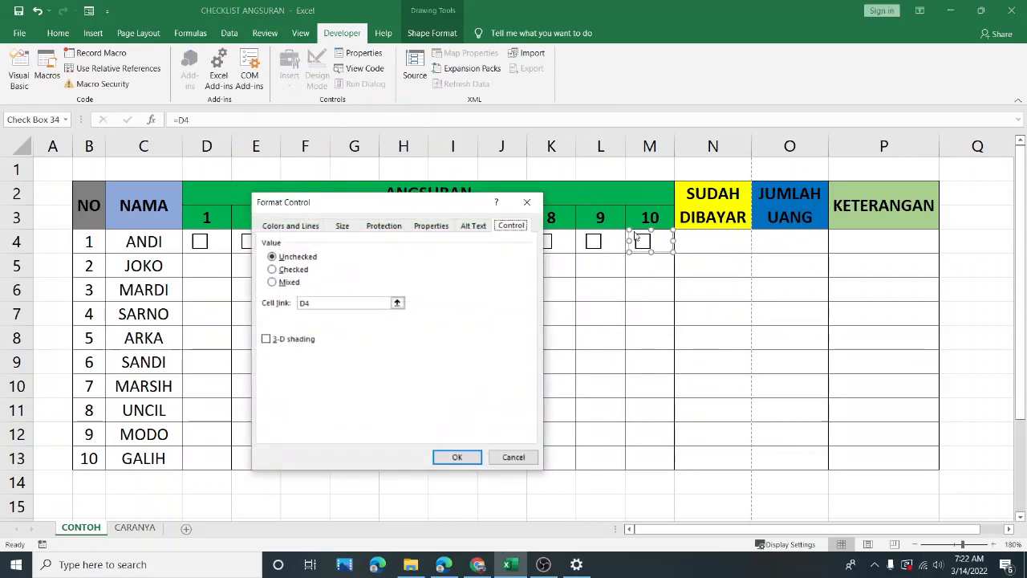
{"action": "double_click", "coordinate": [341, 303]}
{"action": "type", "text": "M"}
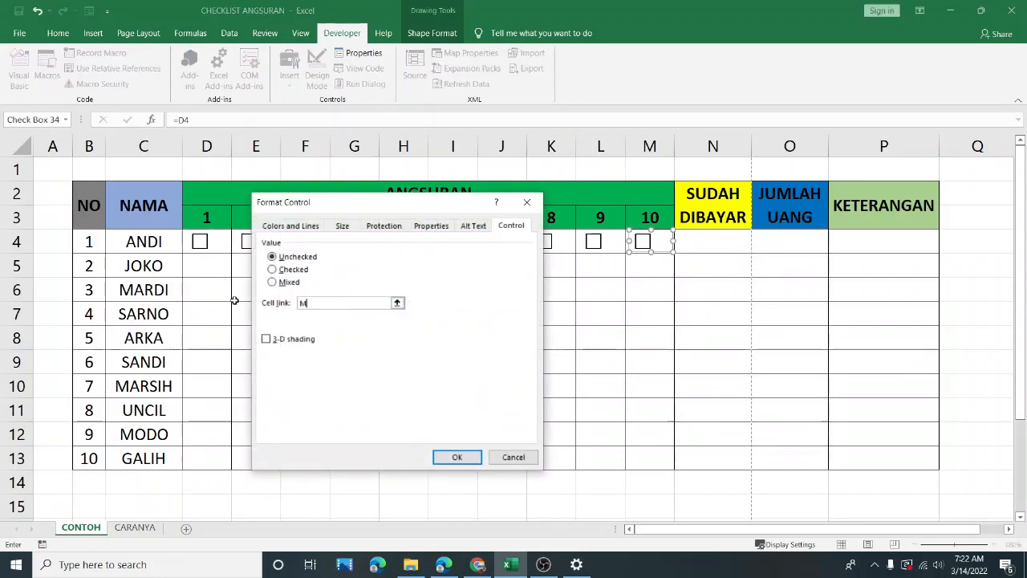
{"action": "left_click", "coordinate": [457, 457]}
{"action": "left_click", "coordinate": [472, 380]}
Tick and untick individual check boxes in row 4 to examine whether each one responds independently.
{"action": "left_click", "coordinate": [202, 241]}
{"action": "left_click", "coordinate": [201, 241]}
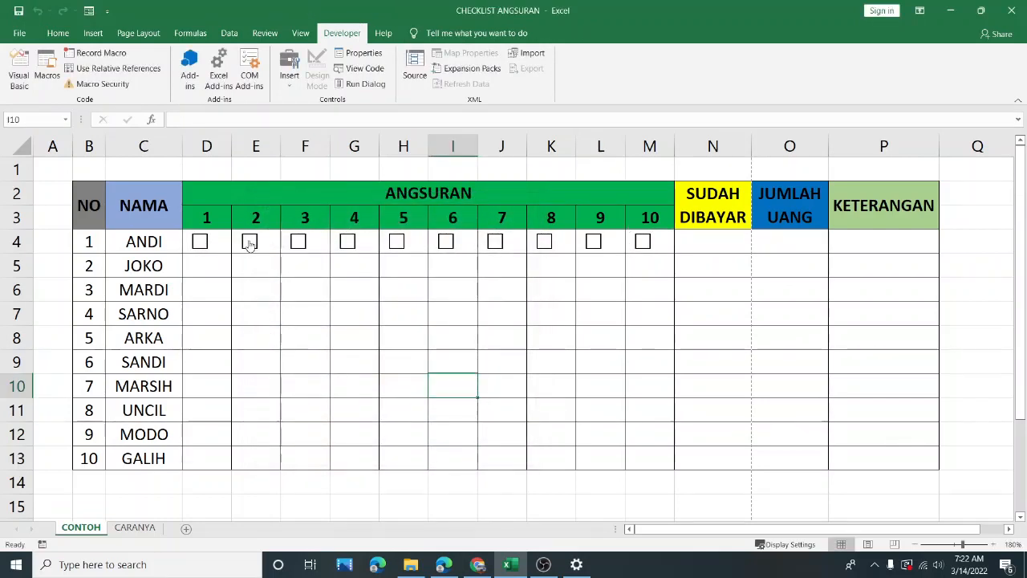
{"action": "left_click", "coordinate": [310, 245]}
{"action": "left_click", "coordinate": [310, 245]}
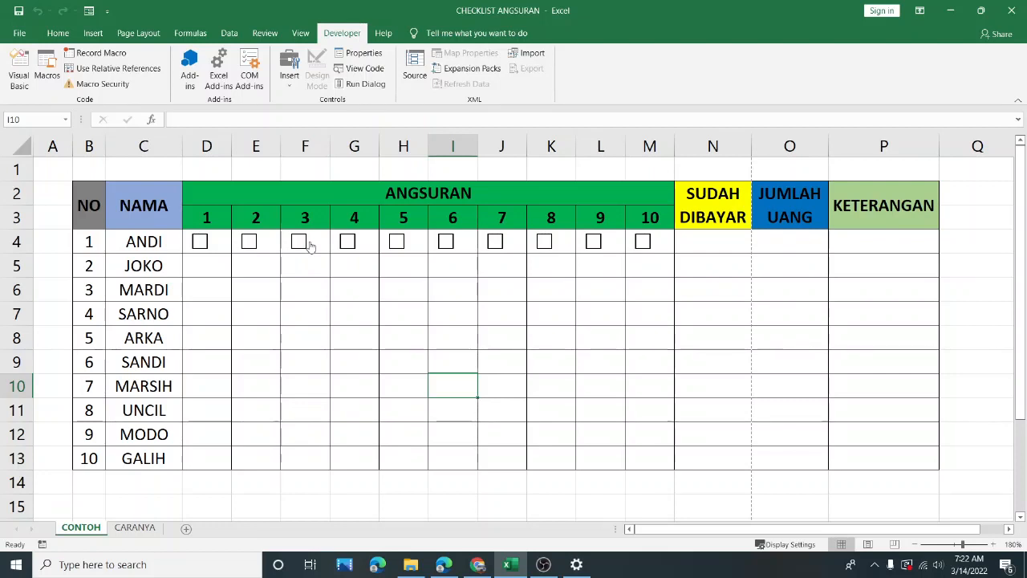
{"action": "left_click", "coordinate": [350, 249]}
{"action": "left_click", "coordinate": [394, 246]}
{"action": "left_click", "coordinate": [446, 245]}
{"action": "left_click", "coordinate": [452, 246]}
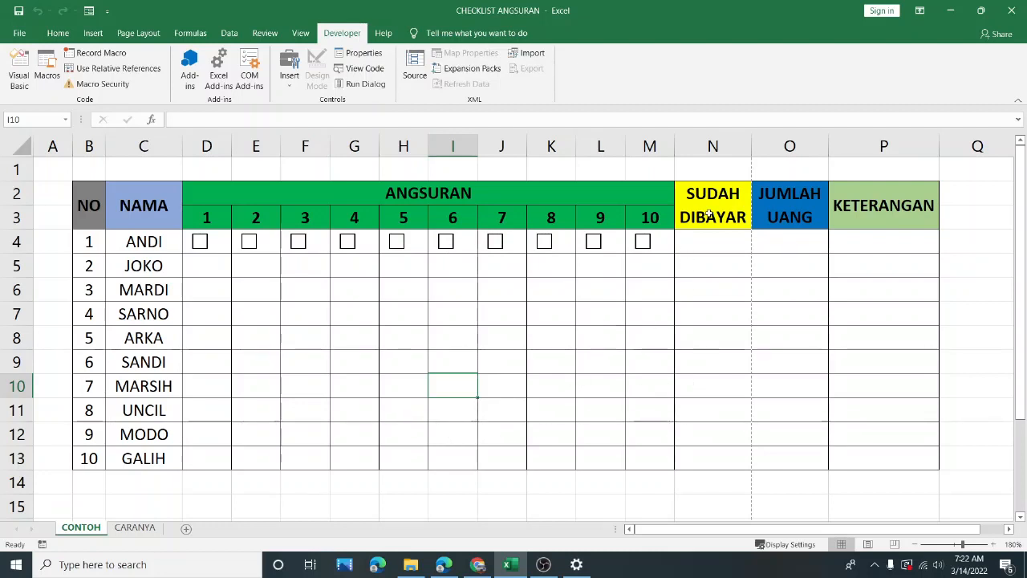
Enter the formula =D4:M4 in cell N4 under SUDAH DIBAYAR.
{"action": "left_click", "coordinate": [697, 248]}
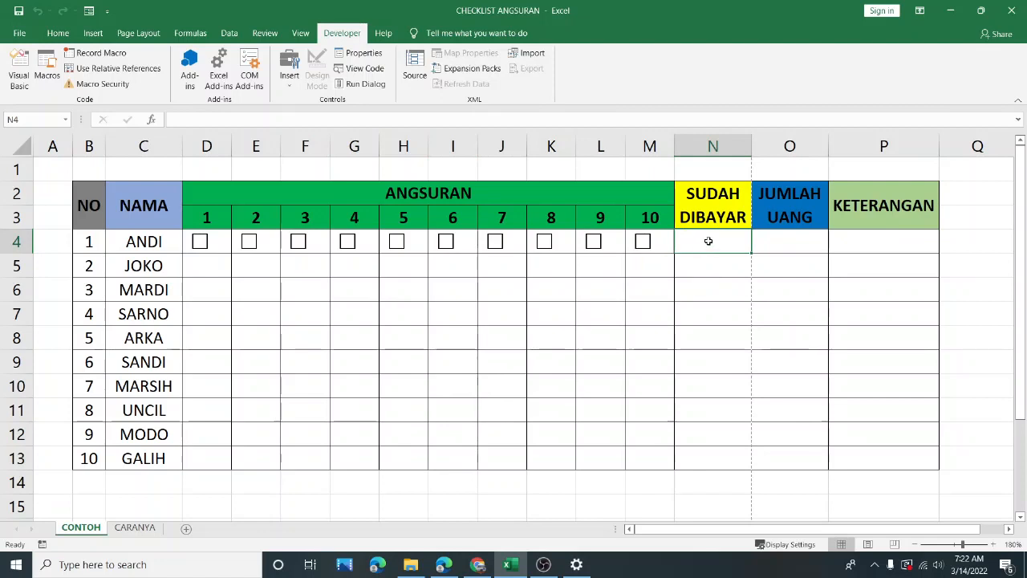
{"action": "left_click_drag", "start_coordinate": [706, 251], "coordinate": [706, 452]}
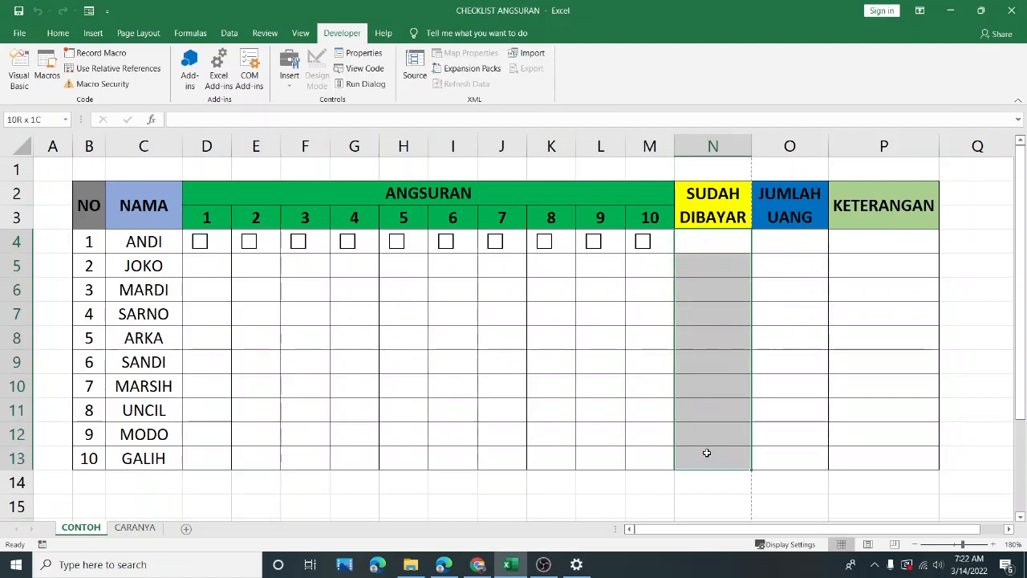
{"action": "left_click", "coordinate": [702, 248]}
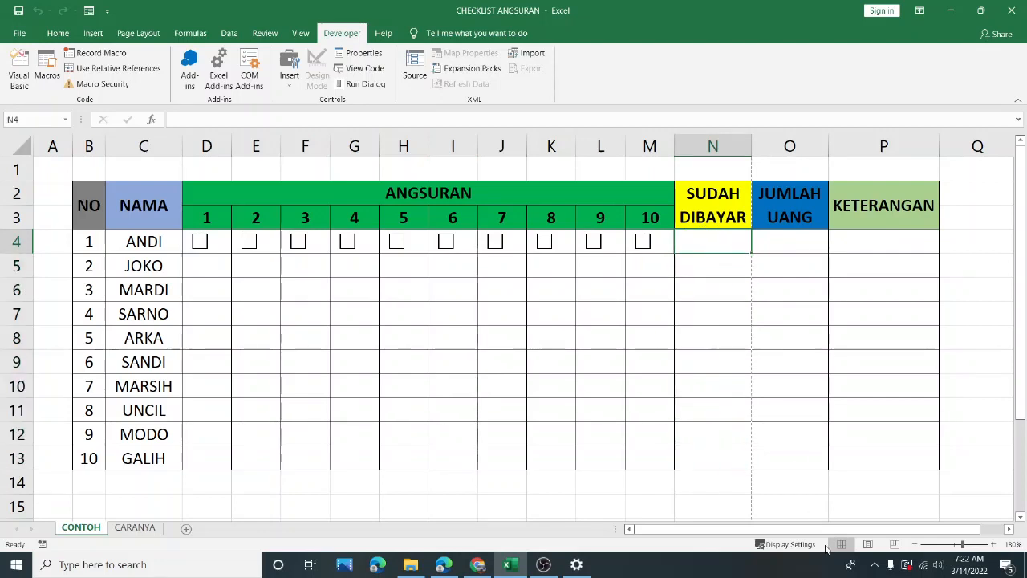
{"action": "type", "text": "="}
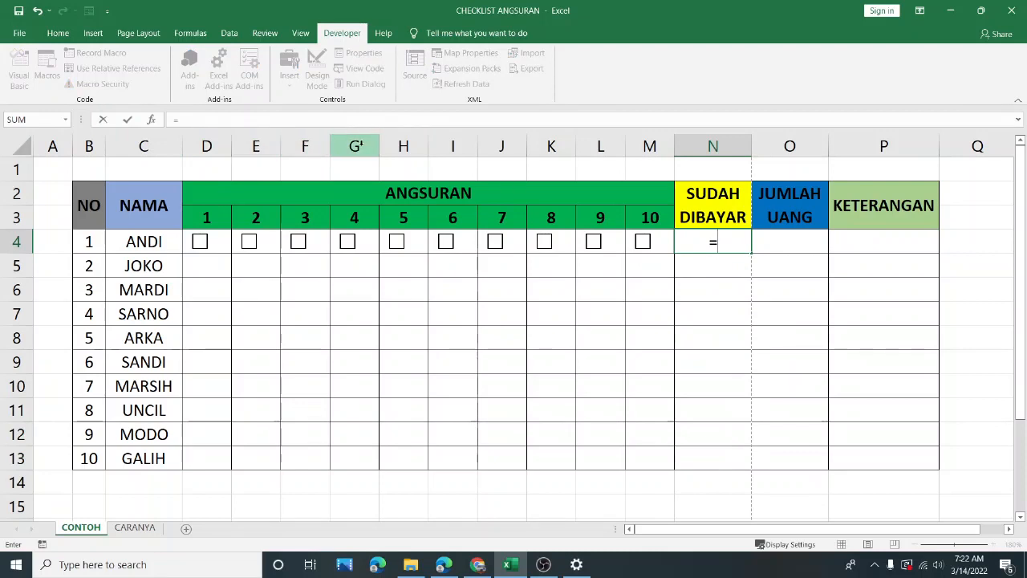
{"action": "left_click", "coordinate": [387, 145]}
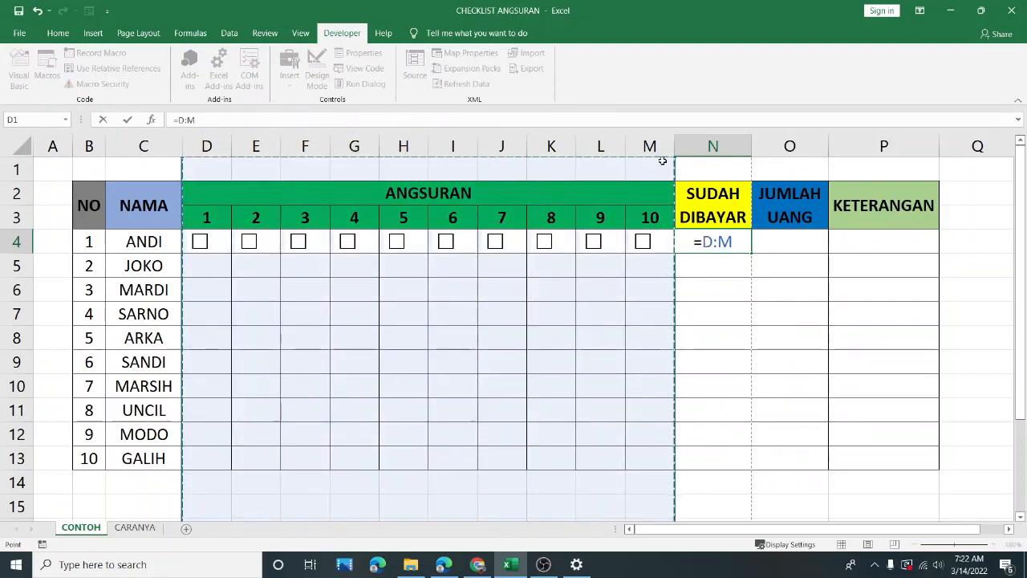
{"action": "key", "text": "BackSpace"}
{"action": "key", "text": "BackSpace"}
{"action": "key", "text": "BackSpace"}
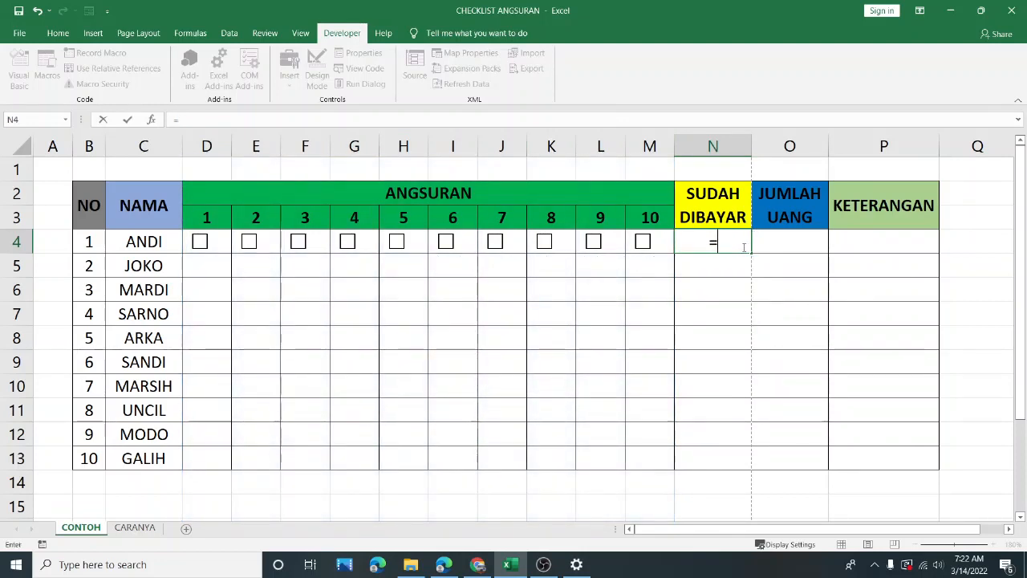
{"action": "type", "text": "D4"}
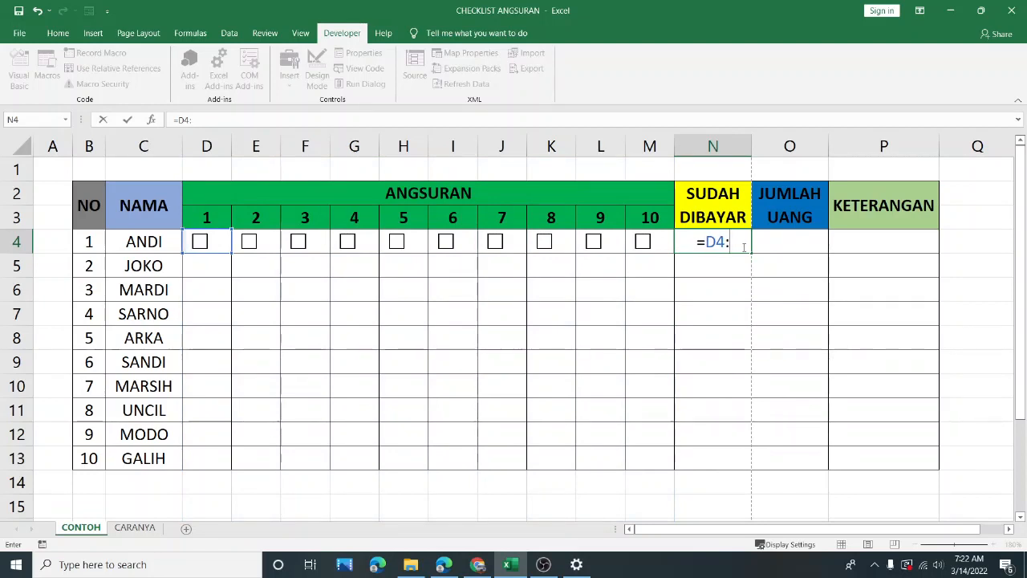
{"action": "type", "text": ":M4"}
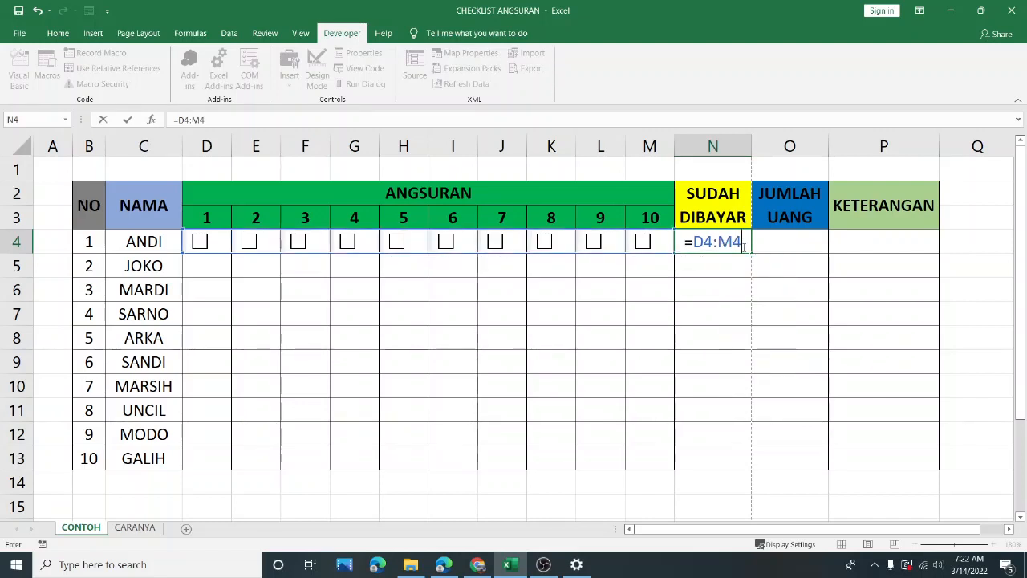
{"action": "key", "text": "Return"}
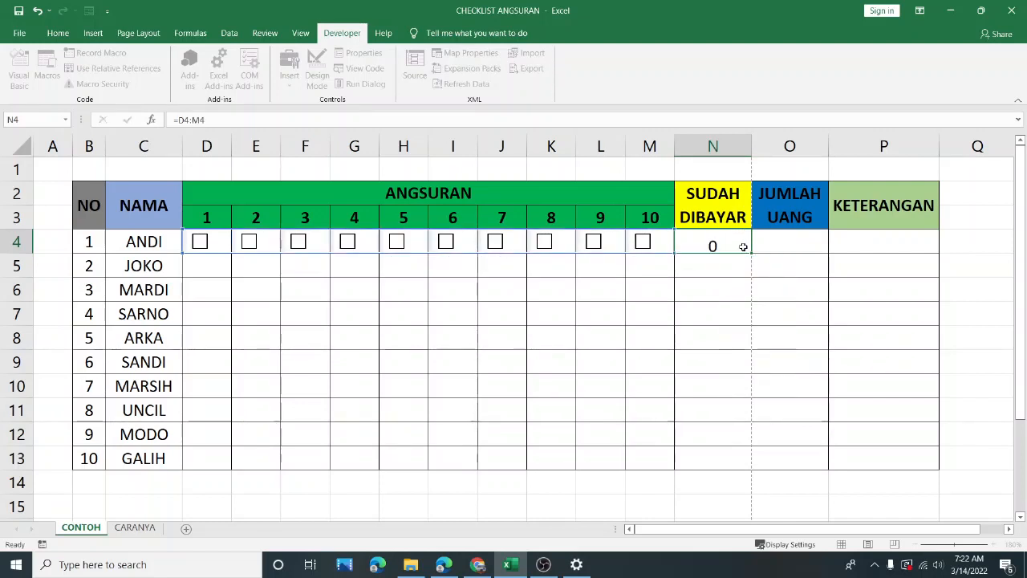
Wrap the range in N4 in a SUM function so the formula reads =SUM(D4:M4).
{"action": "double_click", "coordinate": [743, 244]}
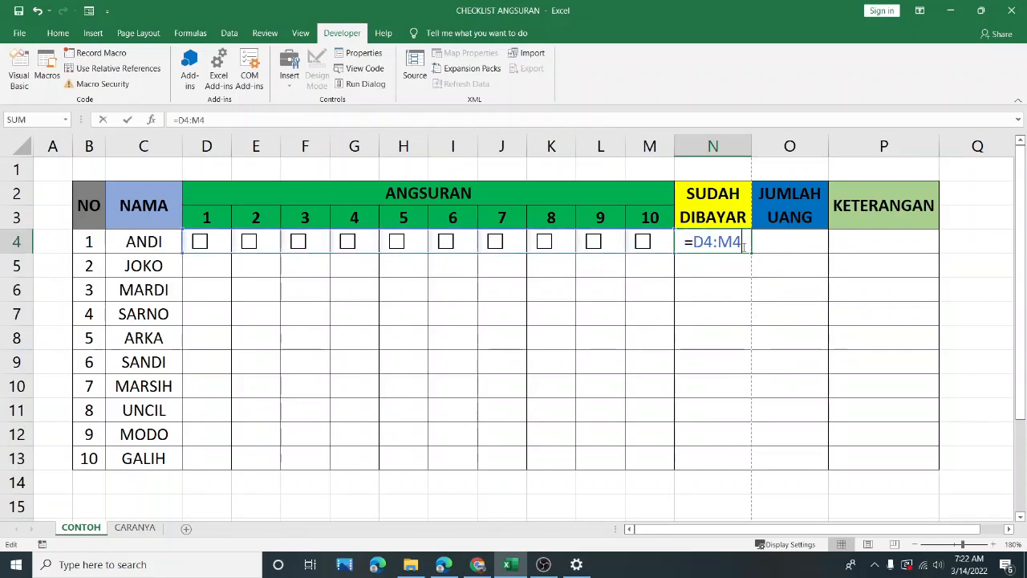
{"action": "left_click", "coordinate": [695, 242]}
{"action": "type", "text": "SUM("}
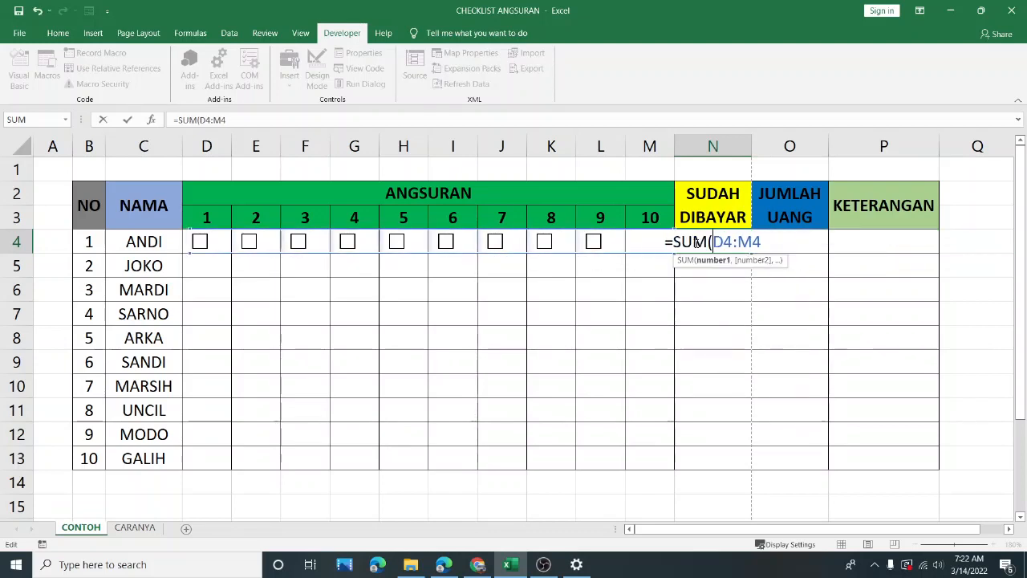
{"action": "left_click", "coordinate": [768, 241]}
{"action": "type", "text": ")"}
{"action": "key", "text": "Return"}
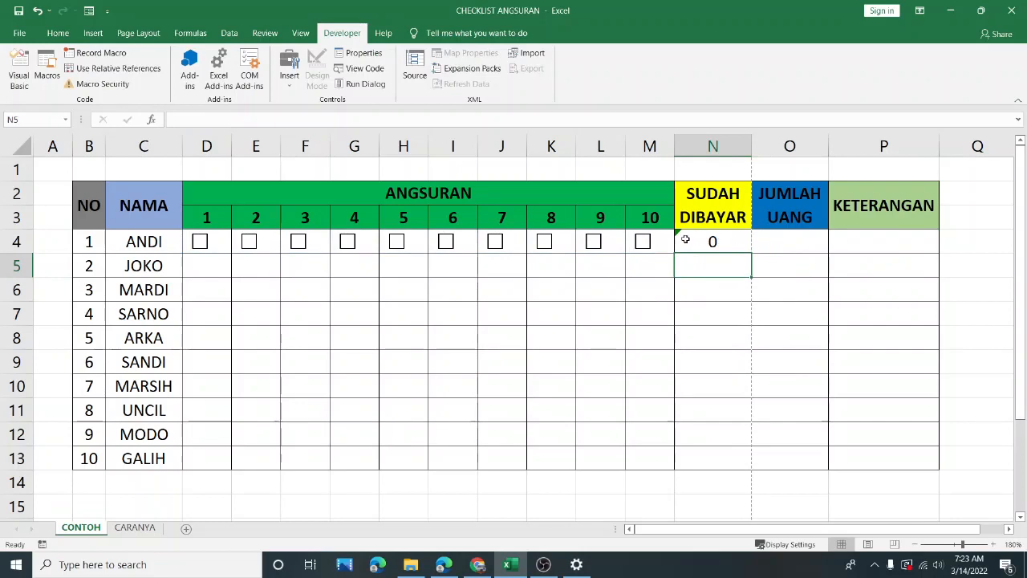
Replace the formula in N4 with =D4+E4+F4+G4+H4+I4+J4+K4+L4+M4.
{"action": "left_click", "coordinate": [710, 255]}
{"action": "double_click", "coordinate": [710, 255]}
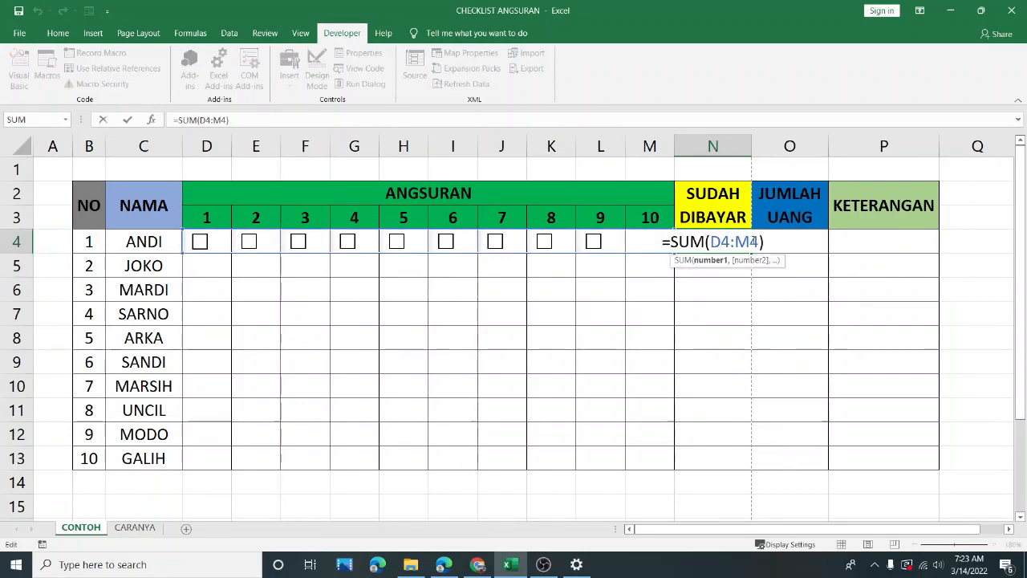
{"action": "left_click_drag", "start_coordinate": [773, 243], "coordinate": [668, 250]}
{"action": "key", "text": "BackSpace"}
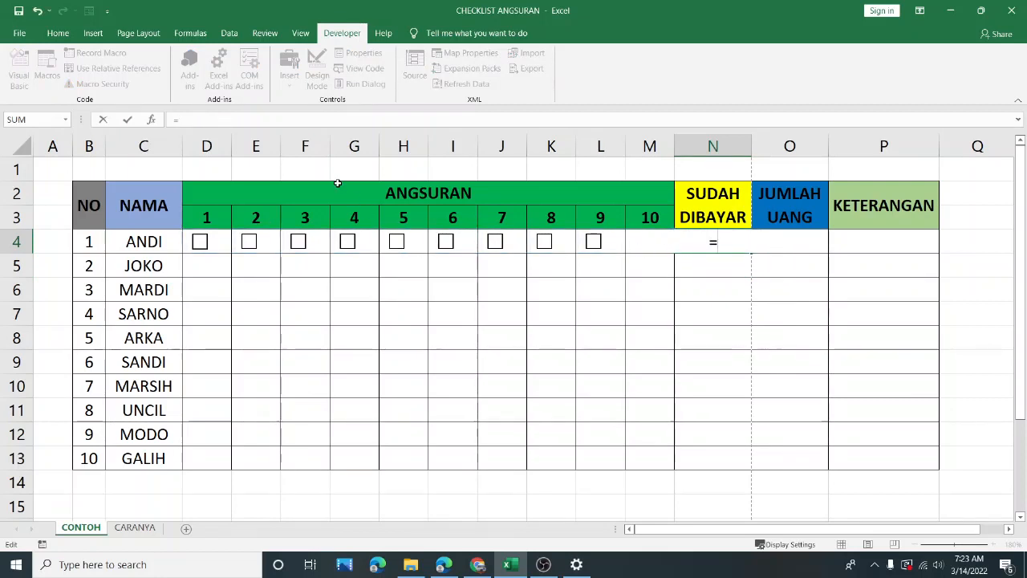
{"action": "type", "text": "D4"}
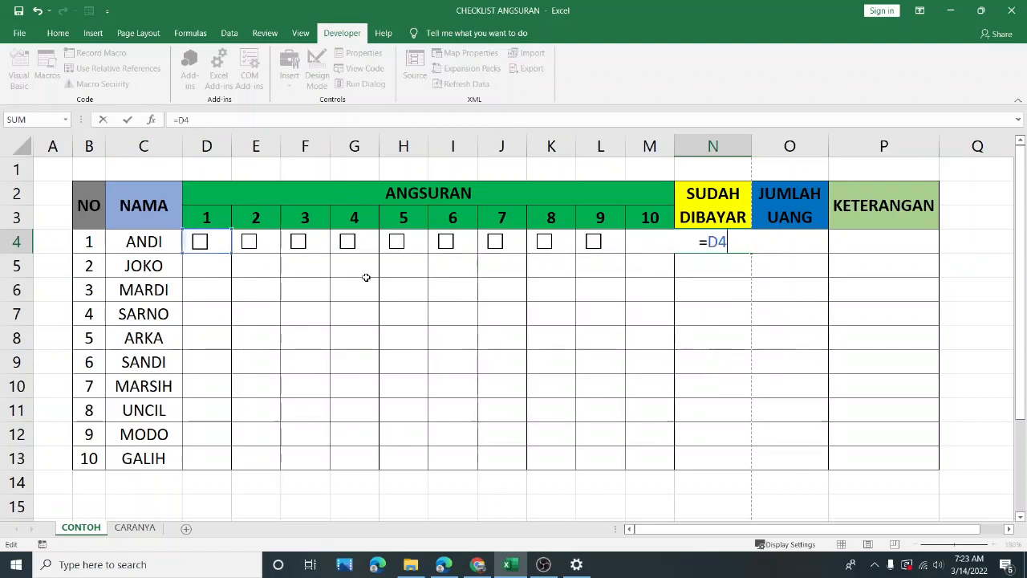
{"action": "type", "text": "+E4"}
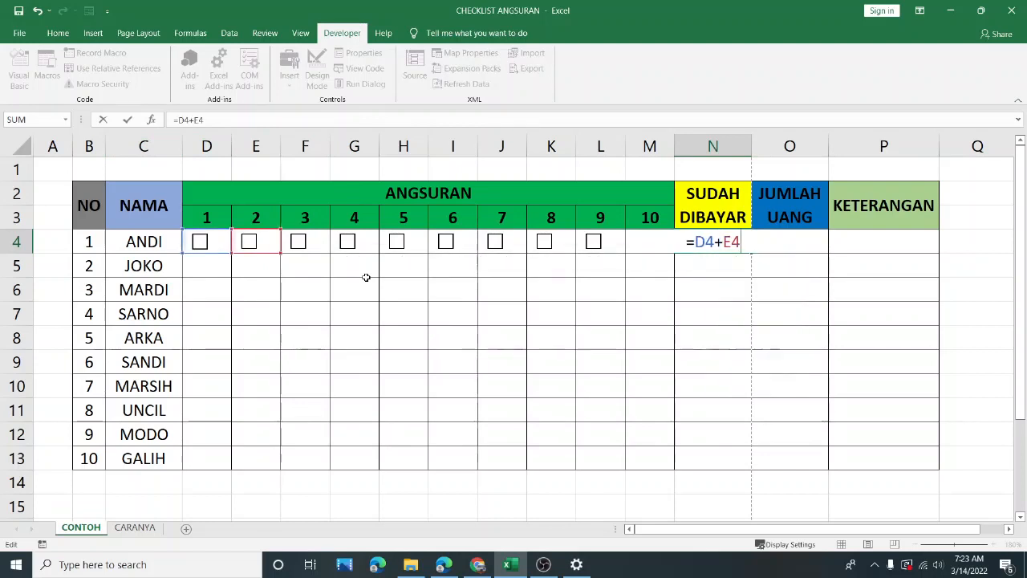
{"action": "type", "text": "+F4+"}
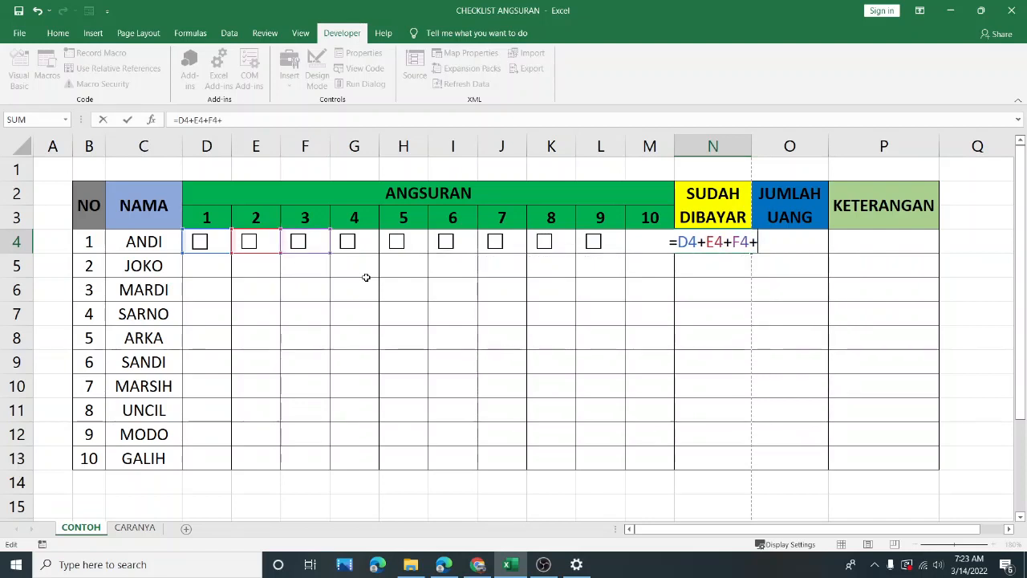
{"action": "type", "text": "G4+"}
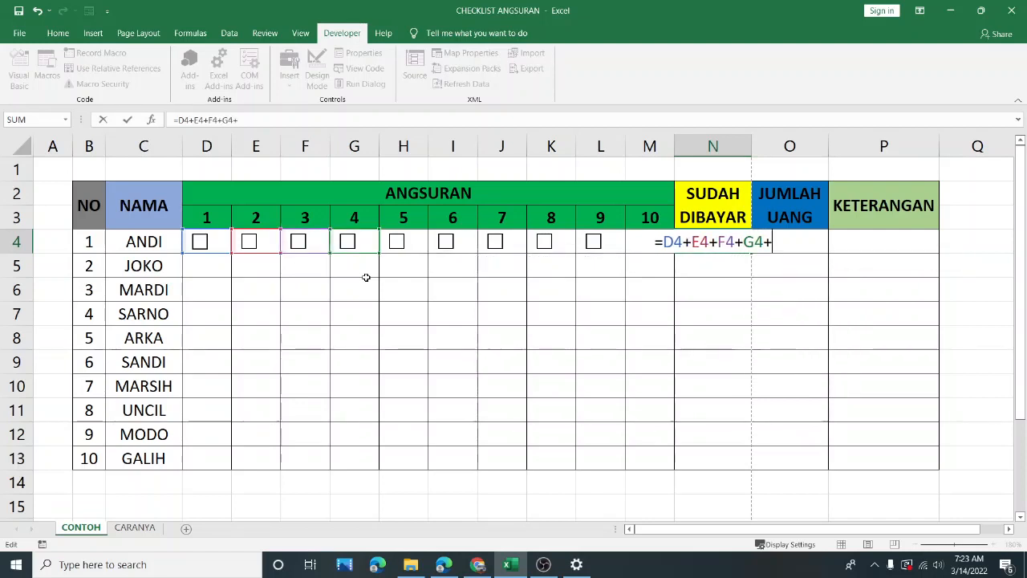
{"action": "type", "text": "H4+"}
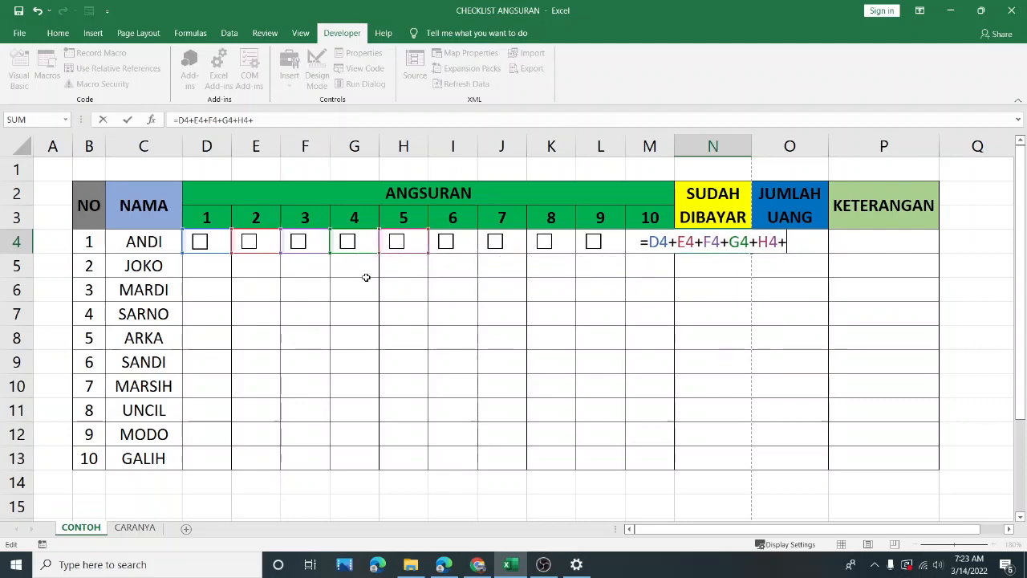
{"action": "type", "text": "I"}
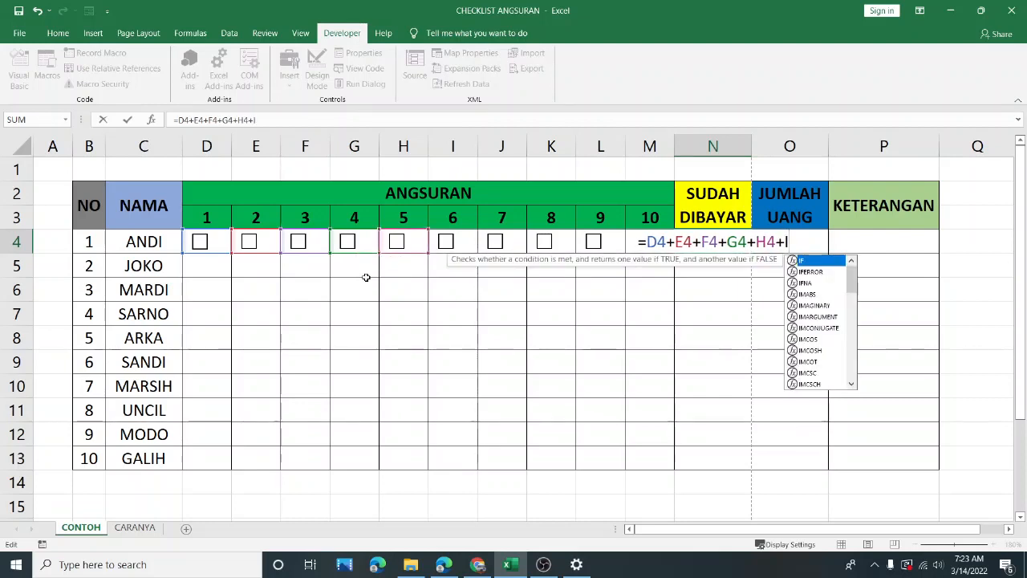
{"action": "type", "text": "4+J4+"}
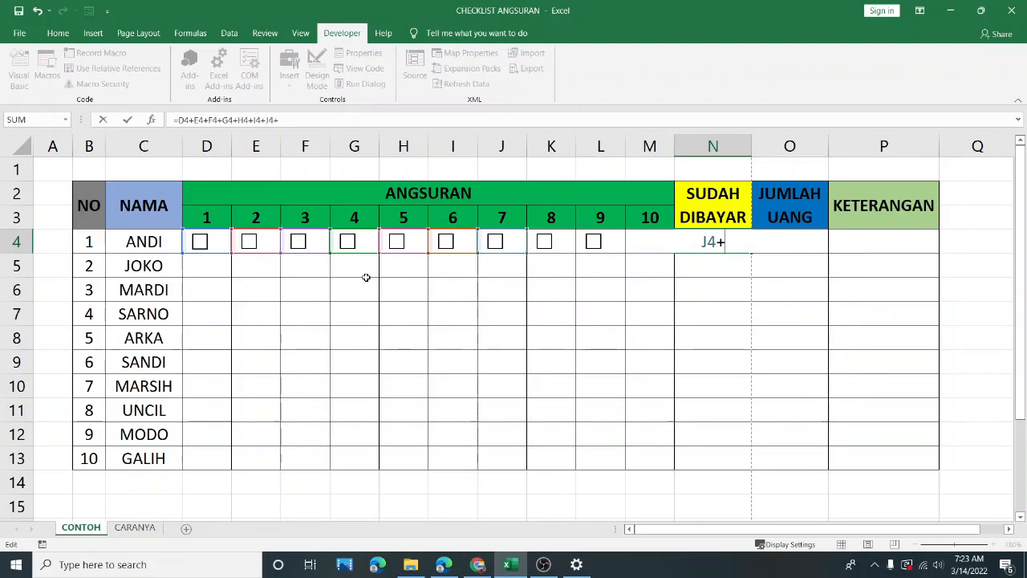
{"action": "type", "text": "K4+L4"}
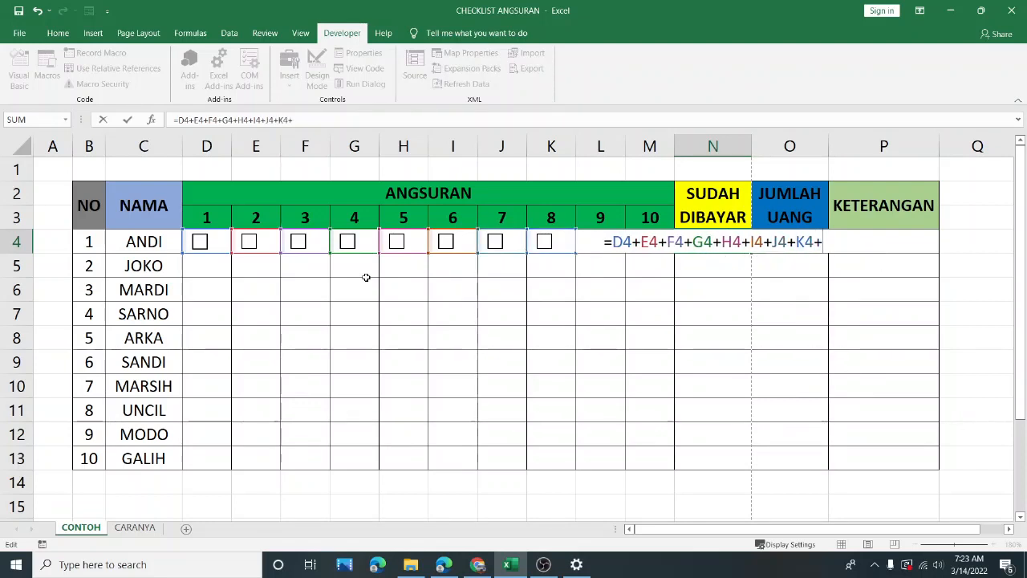
{"action": "type", "text": "+M"}
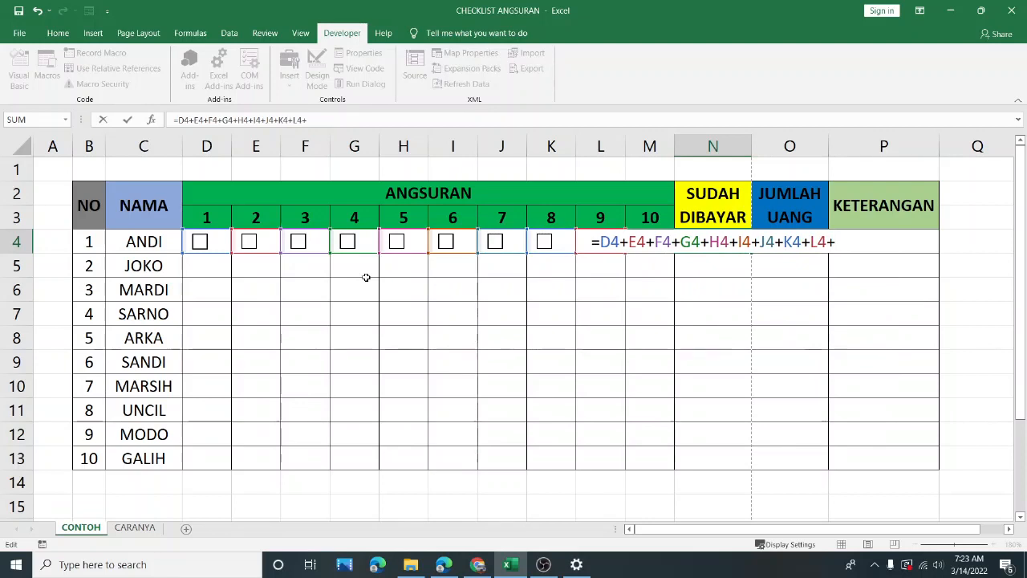
{"action": "type", "text": "4"}
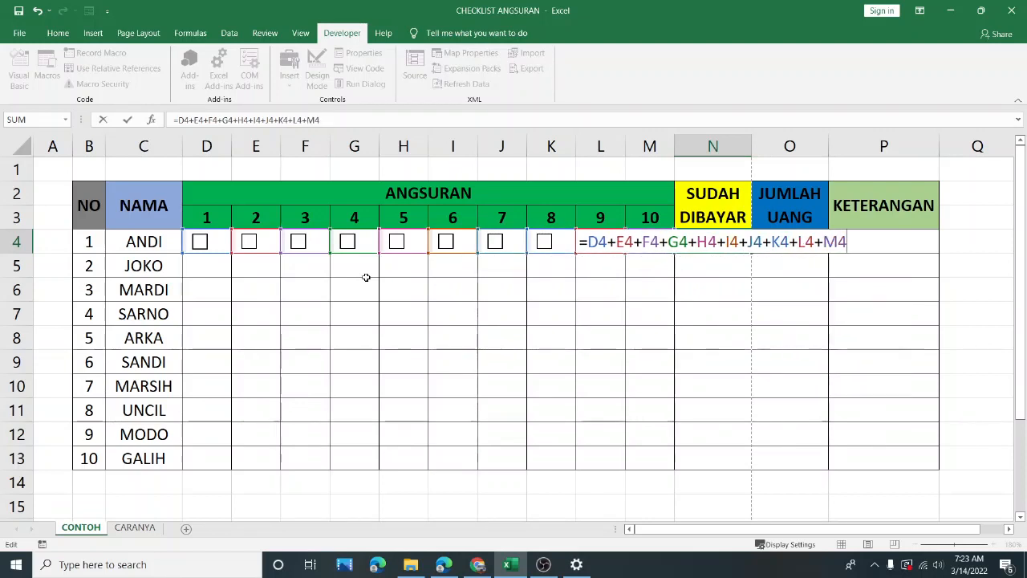
{"action": "key", "text": "Return"}
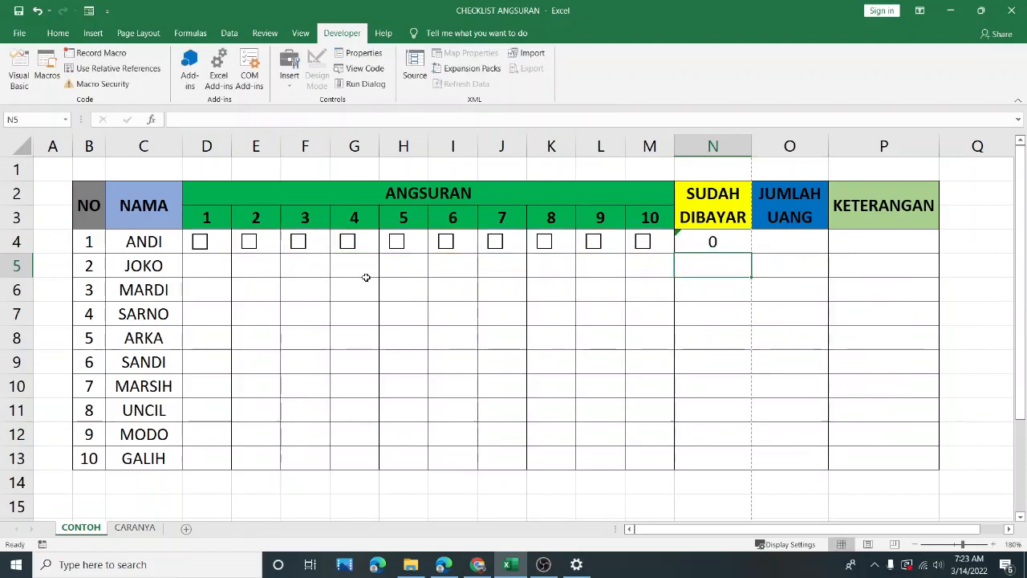
Tick and untick the installment 1 check box in row 4 to test the paid count in N4.
{"action": "left_click", "coordinate": [731, 243]}
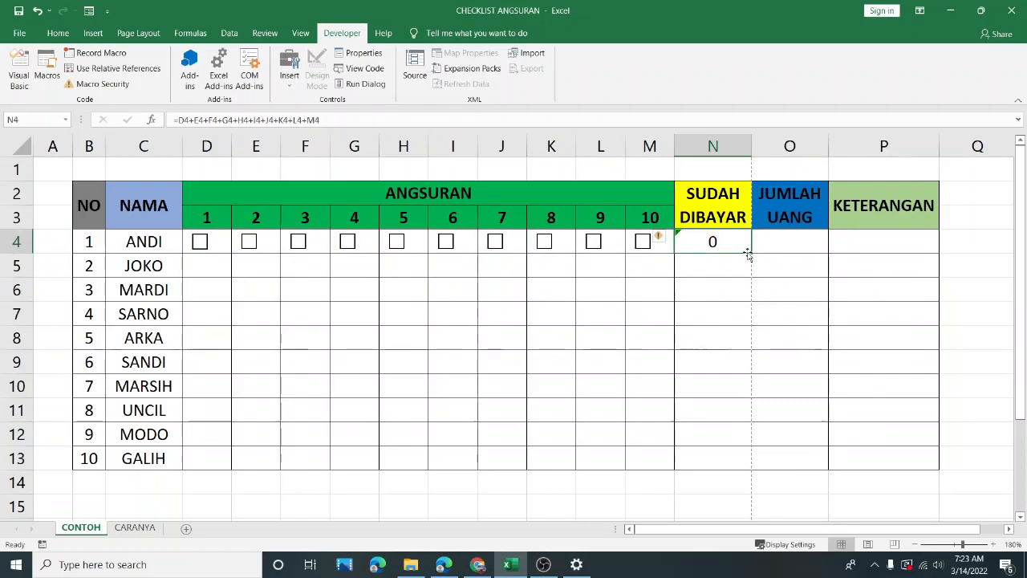
{"action": "left_click", "coordinate": [199, 247]}
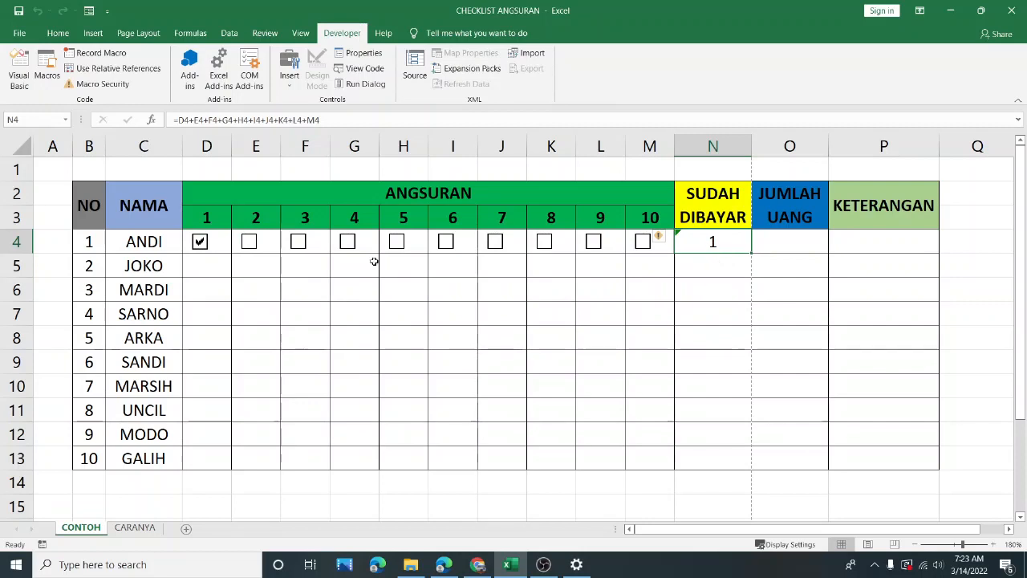
{"action": "left_click", "coordinate": [200, 246]}
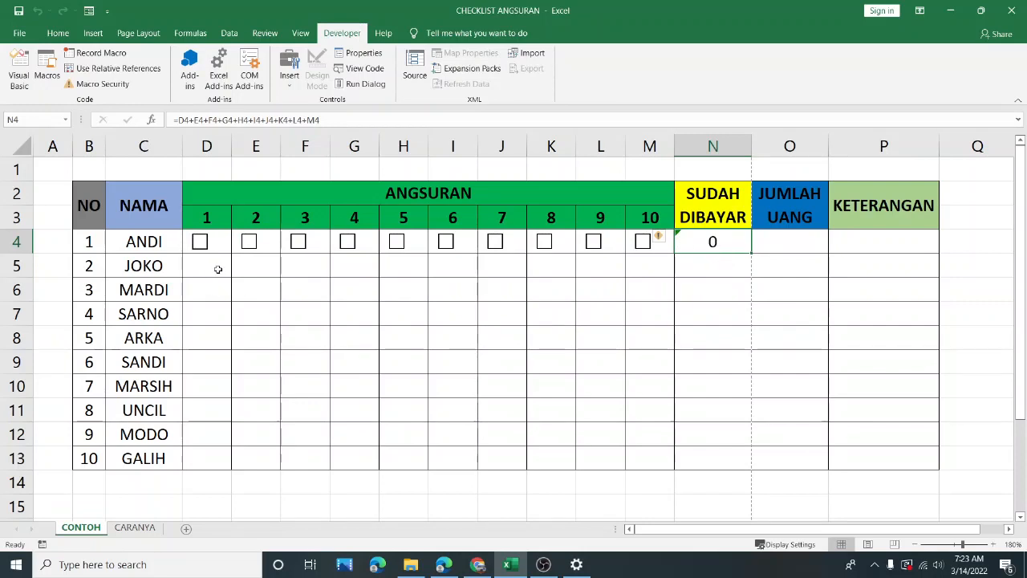
Tick the check boxes for installments 1 to 10 in row 4 one after another to check the paid count.
{"action": "left_click", "coordinate": [201, 243]}
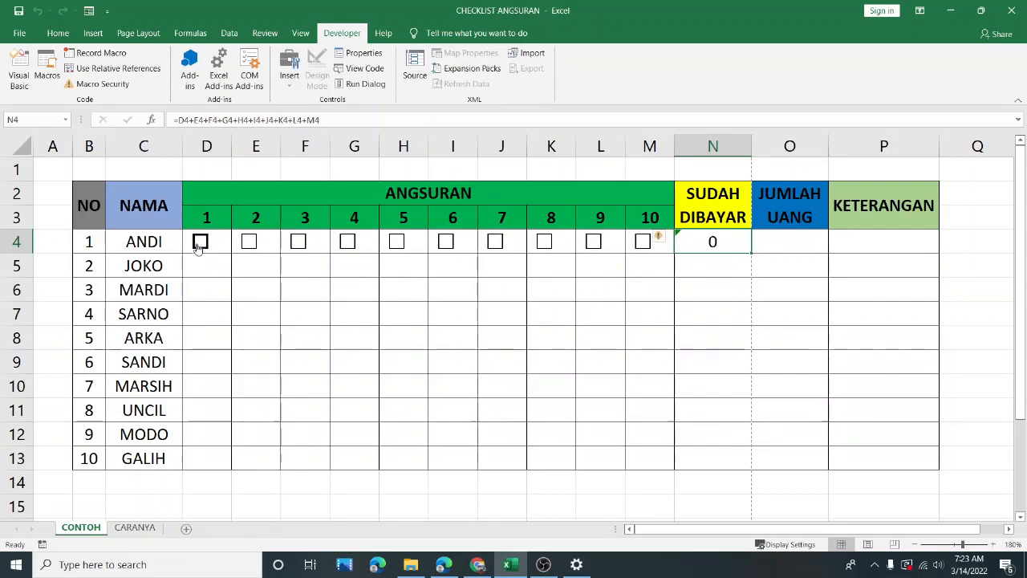
{"action": "left_click", "coordinate": [253, 249]}
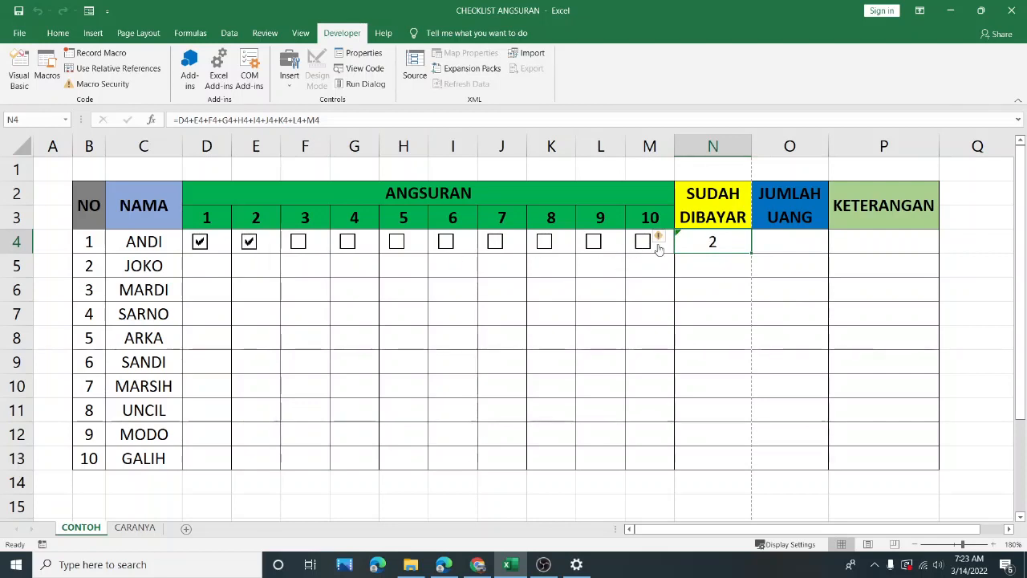
{"action": "left_click", "coordinate": [296, 245]}
{"action": "left_click", "coordinate": [347, 244]}
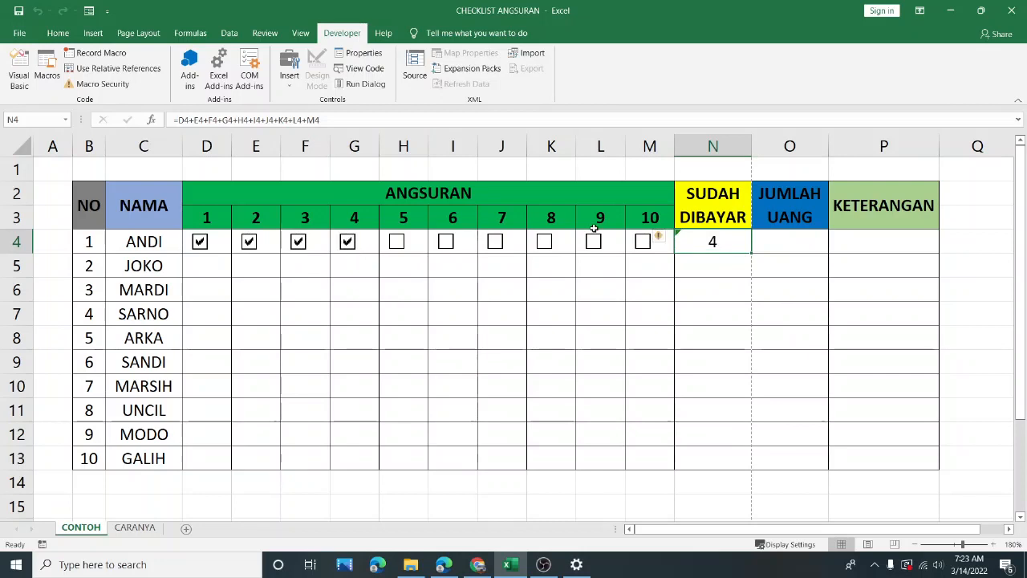
{"action": "left_click", "coordinate": [404, 248]}
{"action": "left_click", "coordinate": [444, 244]}
{"action": "left_click", "coordinate": [496, 243]}
{"action": "left_click", "coordinate": [543, 243]}
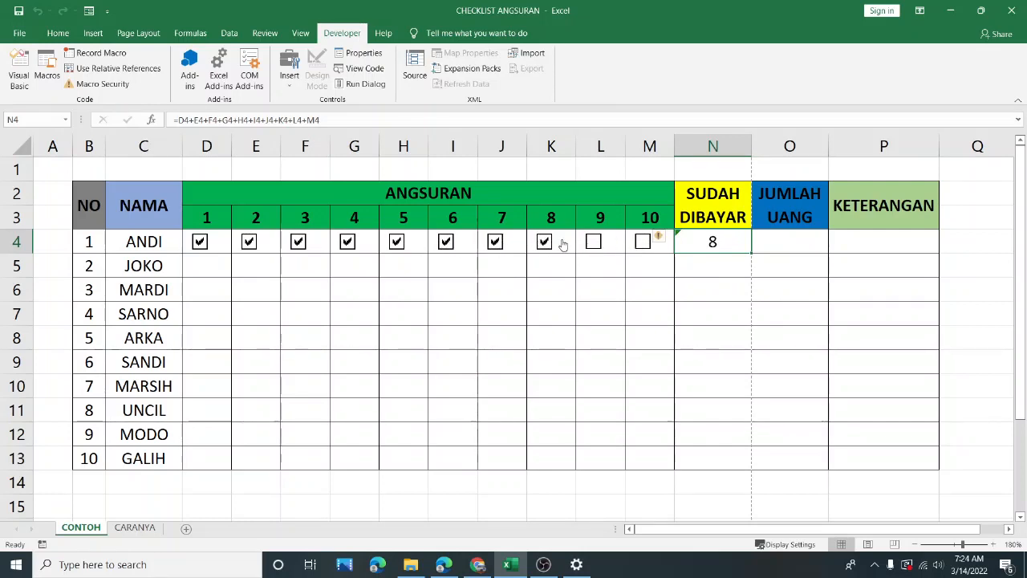
{"action": "left_click", "coordinate": [591, 244]}
{"action": "left_click", "coordinate": [644, 242]}
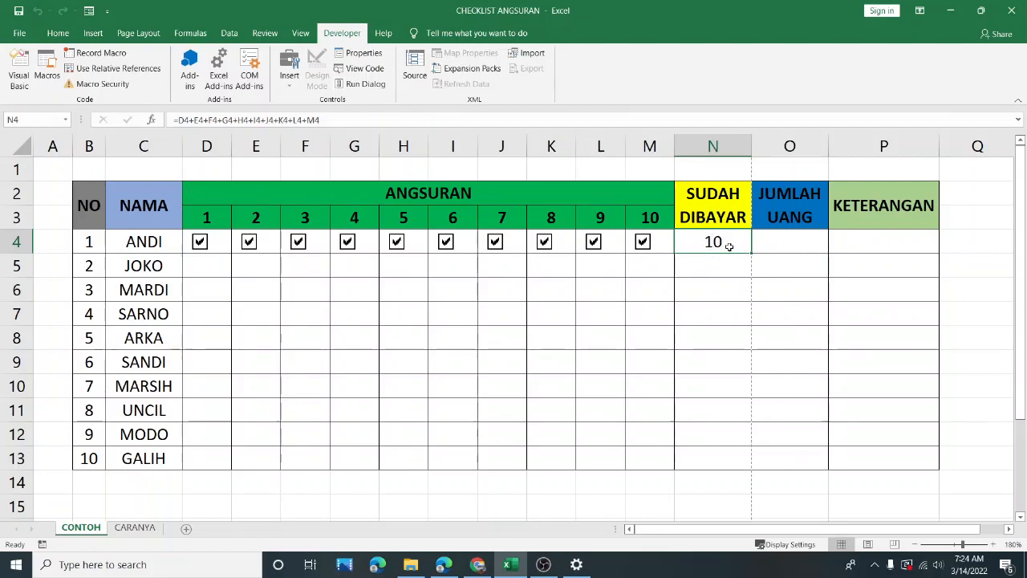
Untick the installment 10 check box in row 4 and select cell N5.
{"action": "left_click", "coordinate": [643, 244]}
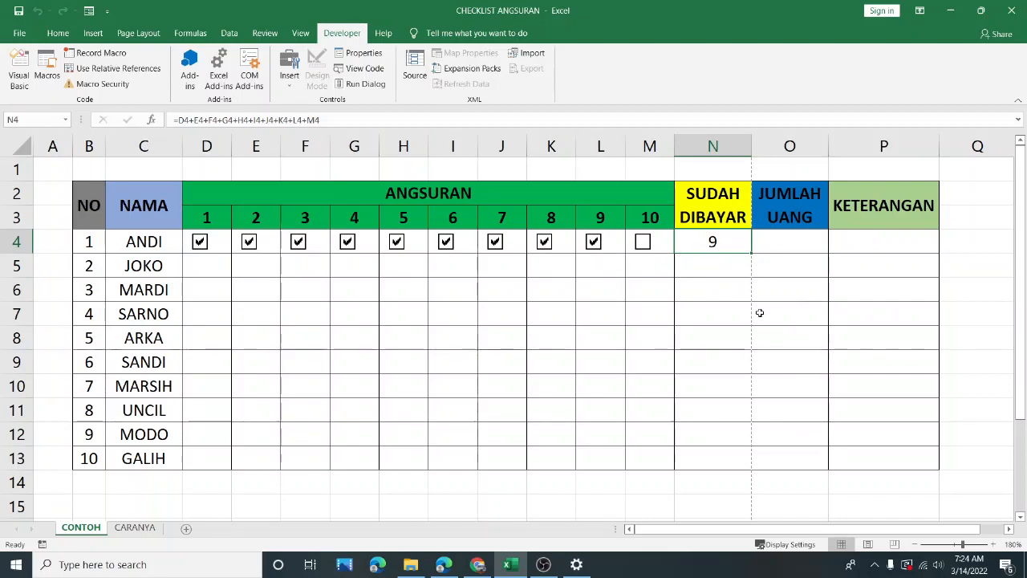
{"action": "left_click_drag", "start_coordinate": [716, 245], "coordinate": [742, 459]}
{"action": "left_click", "coordinate": [731, 263]}
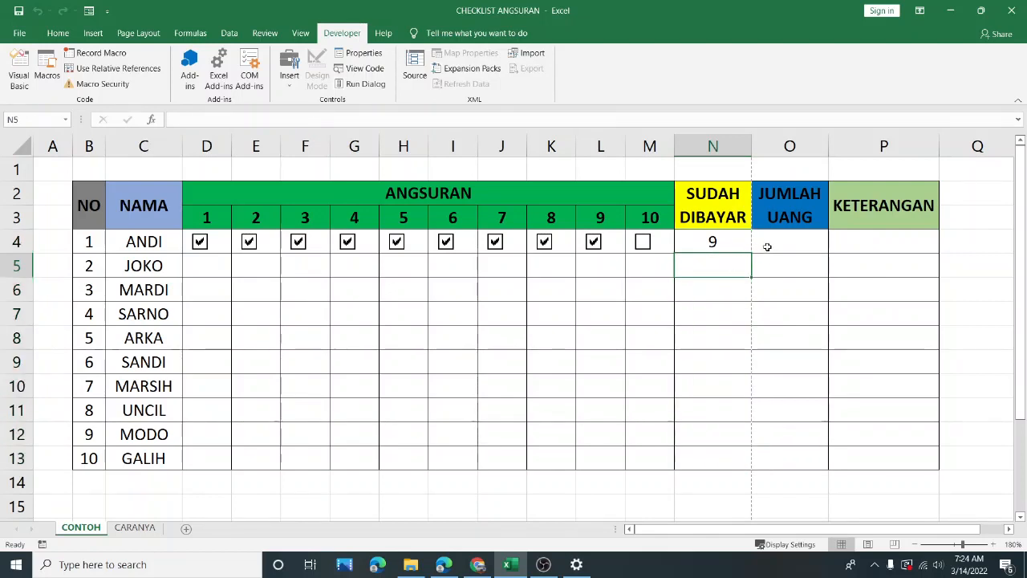
Change the ANGSURAN header in row 2 to read "ANGSURAN (Rp 500.000)".
{"action": "left_click", "coordinate": [767, 246]}
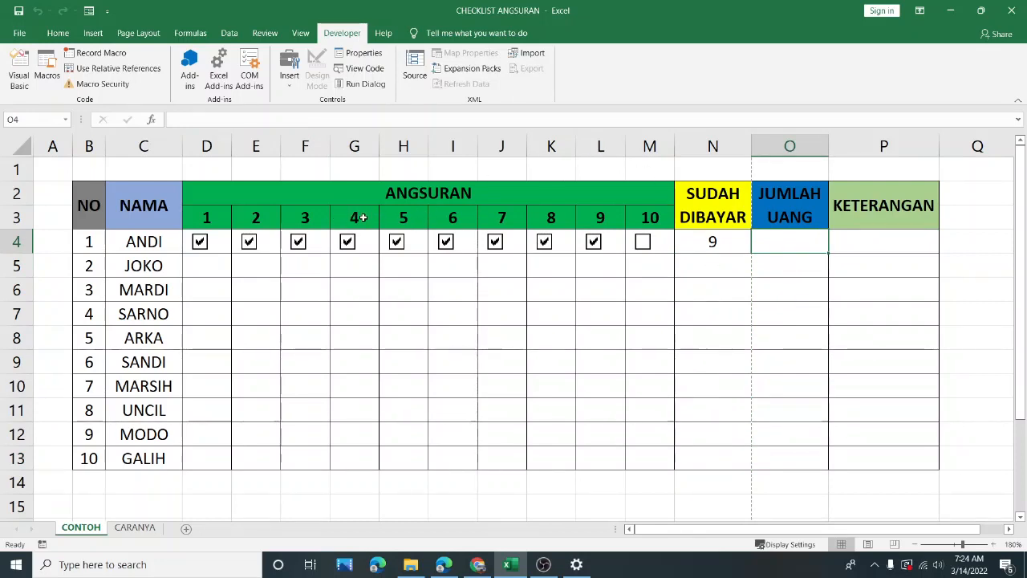
{"action": "double_click", "coordinate": [503, 193]}
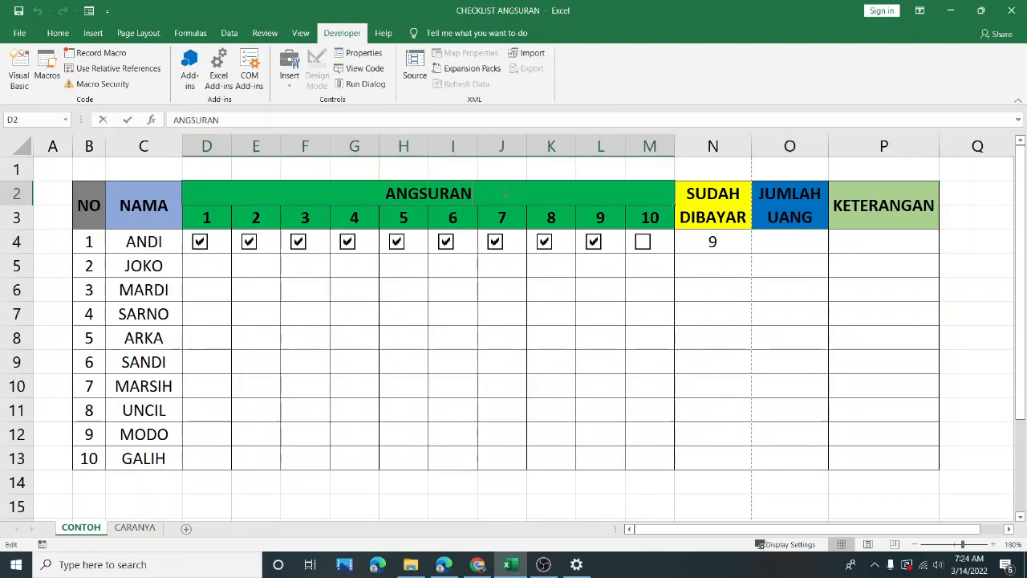
{"action": "type", "text": "("}
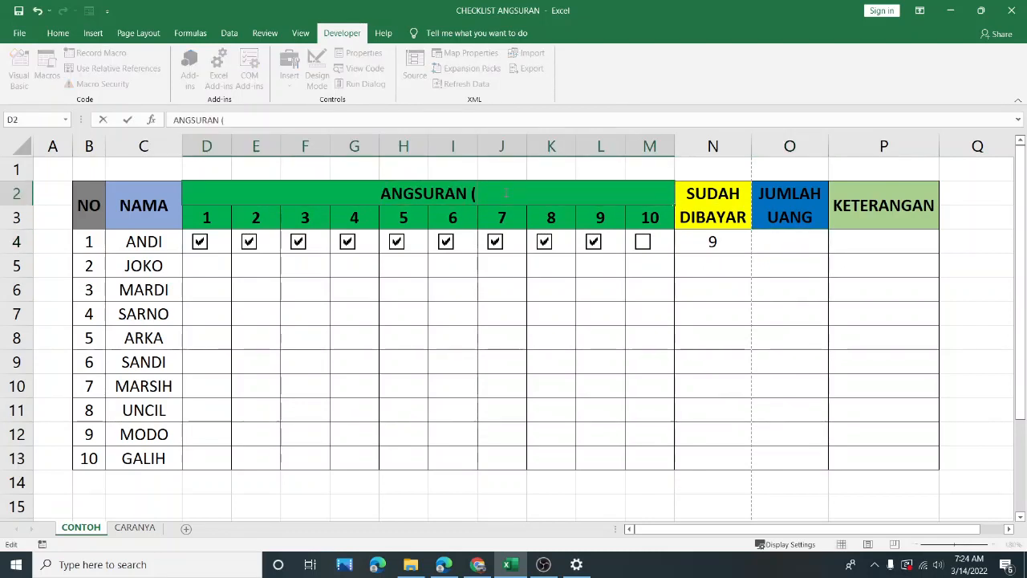
{"action": "type", "text": "r"}
{"action": "key", "text": "BackSpace"}
{"action": "type", "text": "Rp 5"}
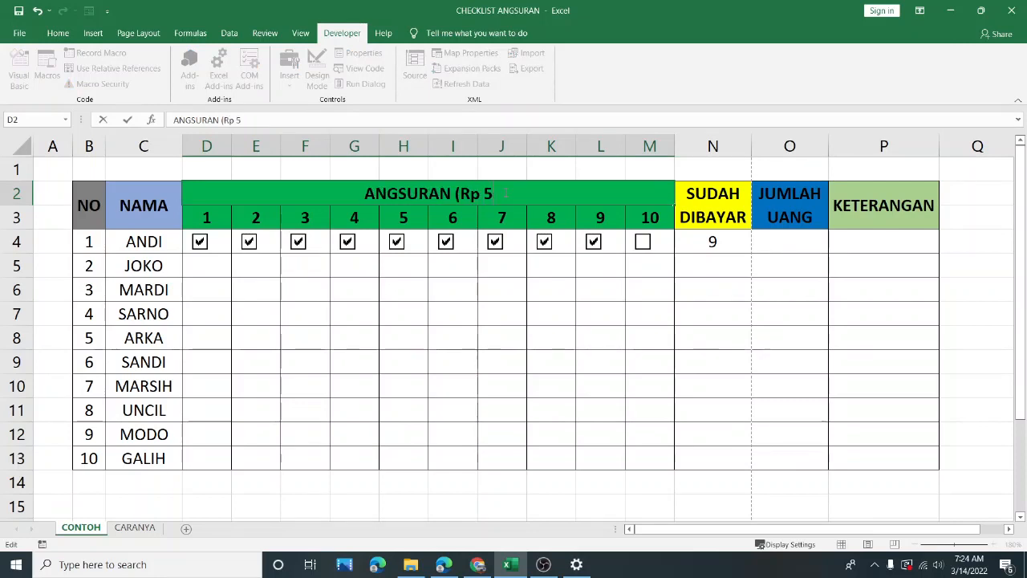
{"action": "type", "text": "00.000"}
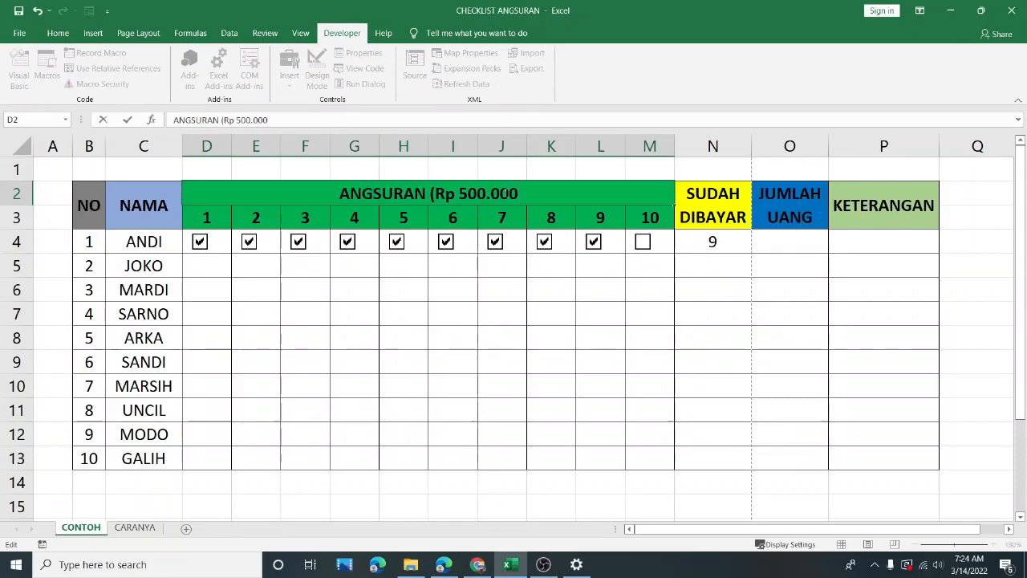
{"action": "type", "text": ")"}
{"action": "left_click", "coordinate": [605, 296]}
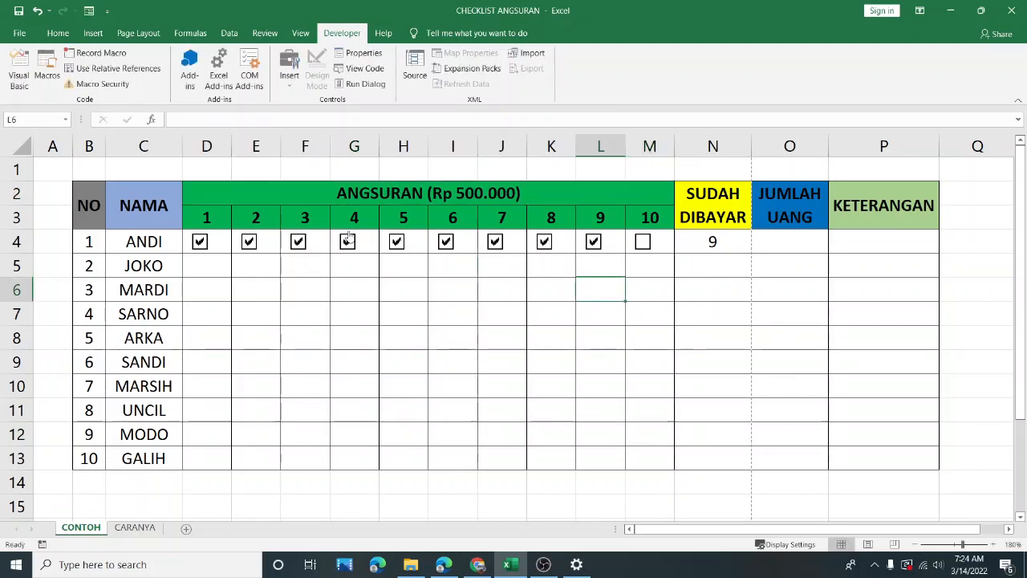
Enter the formula =500000*N4 in cell O4 to calculate the amount paid.
{"action": "left_click", "coordinate": [786, 245]}
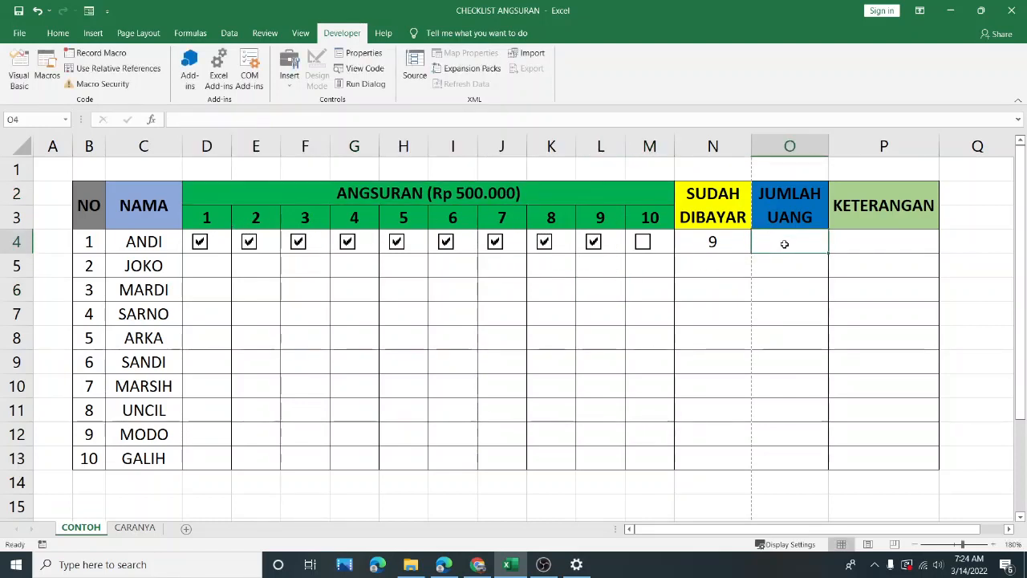
{"action": "type", "text": "=500000"}
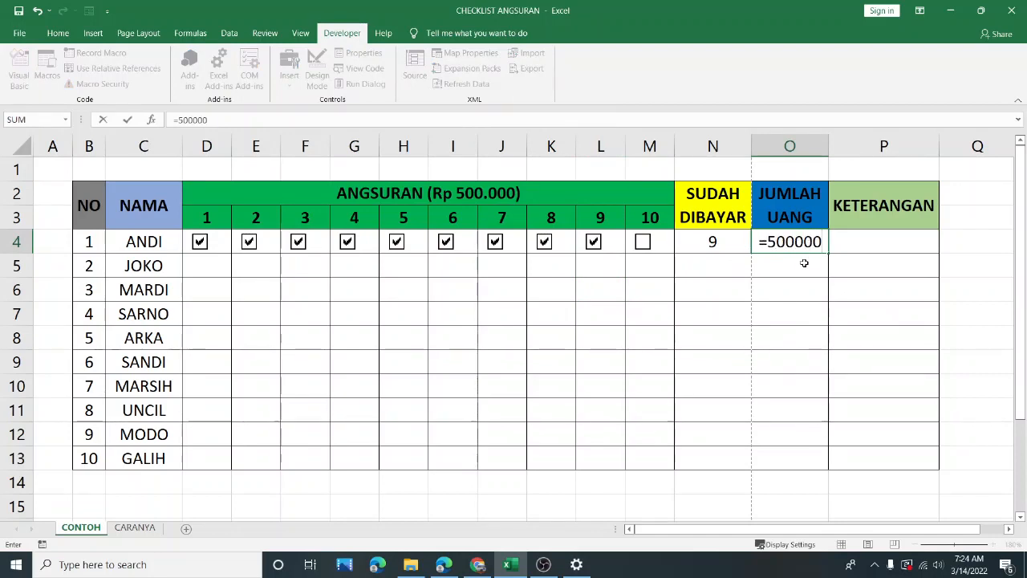
{"action": "type", "text": "*"}
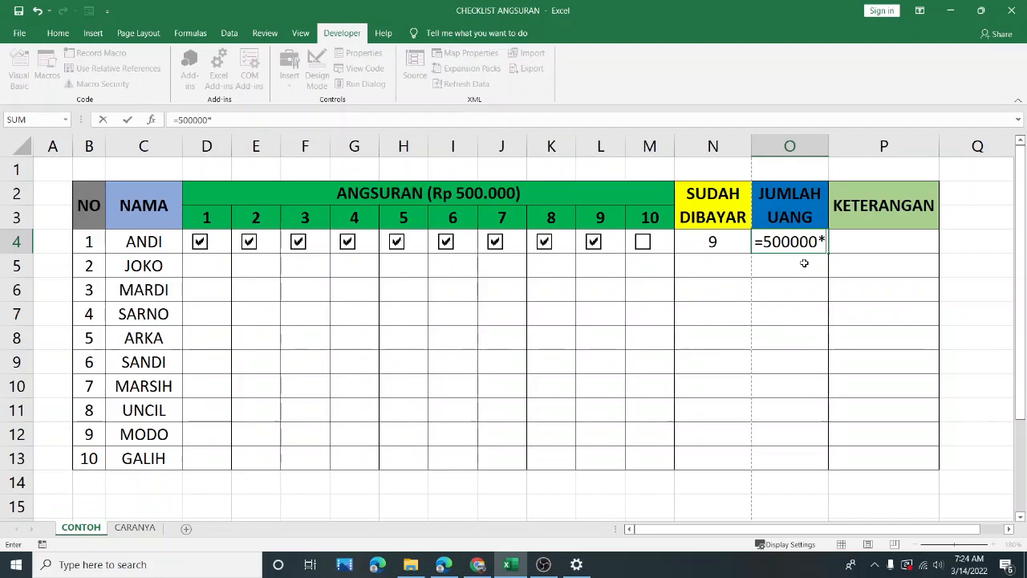
{"action": "left_click", "coordinate": [698, 240]}
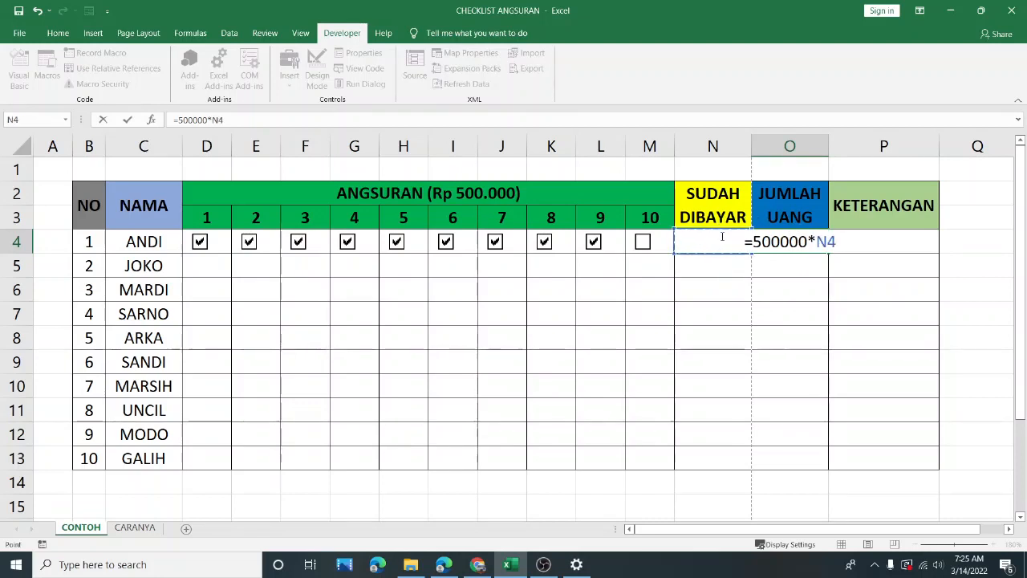
{"action": "key", "text": "Return"}
Format the amount in O4 with a thousands separator and no decimal places.
{"action": "left_click", "coordinate": [802, 234]}
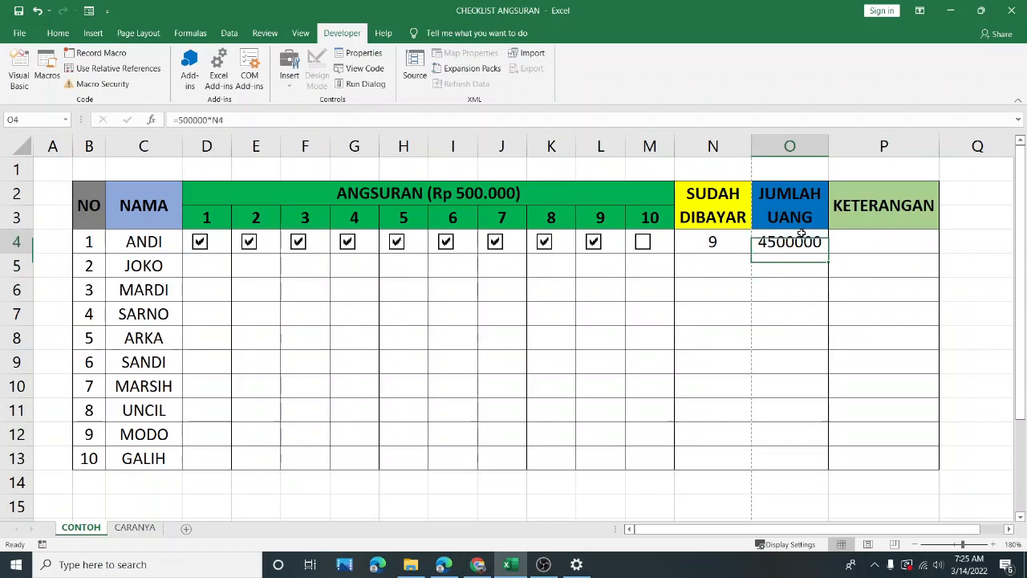
{"action": "left_click", "coordinate": [56, 34]}
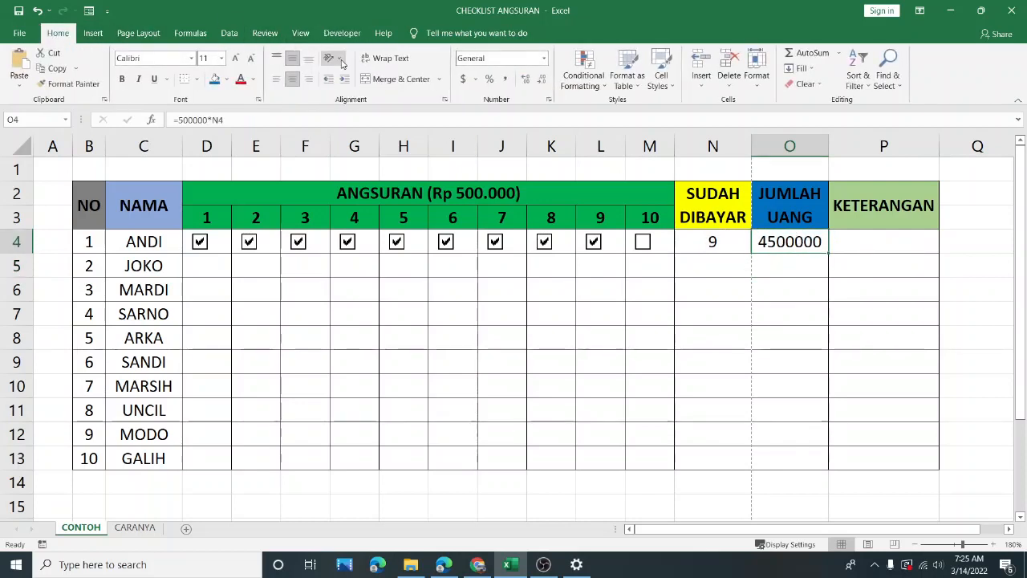
{"action": "left_click", "coordinate": [506, 80]}
{"action": "left_click", "coordinate": [537, 82]}
{"action": "left_click", "coordinate": [537, 82]}
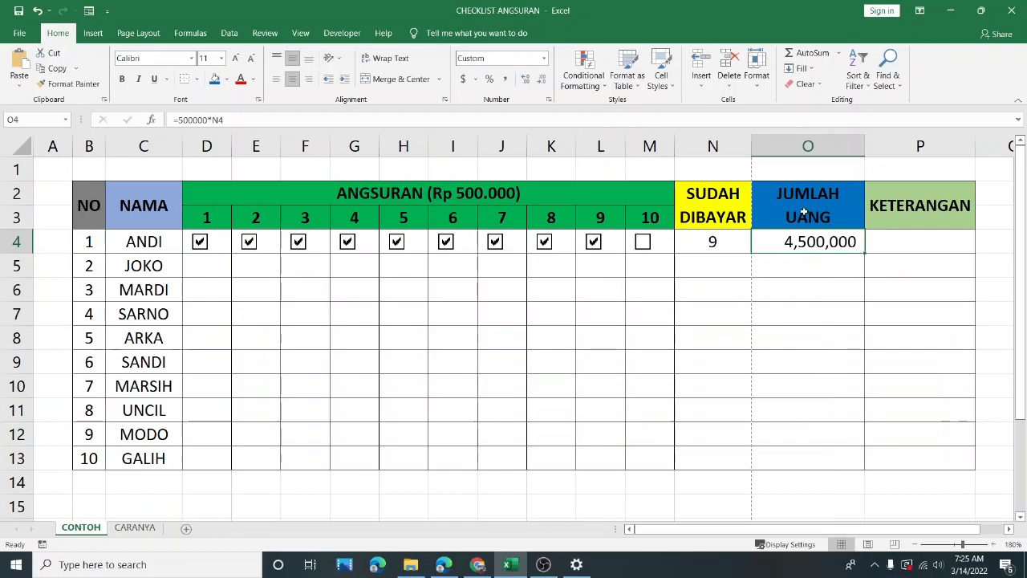
{"action": "left_click", "coordinate": [807, 295]}
{"action": "left_click", "coordinate": [812, 244]}
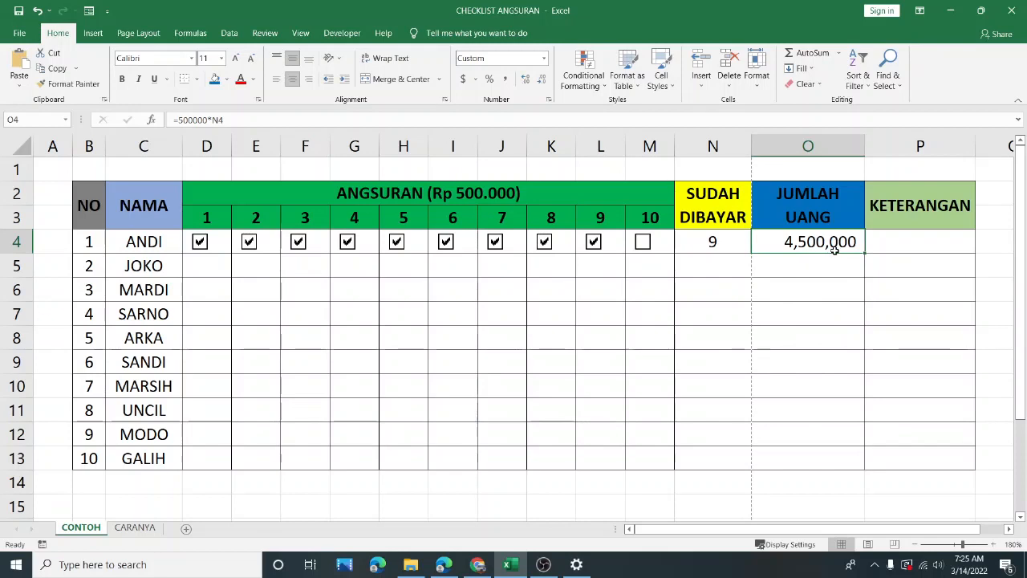
Untick the check boxes for installments 9 down to 2 in row 4 one after another to check the amount in O4.
{"action": "left_click", "coordinate": [593, 243]}
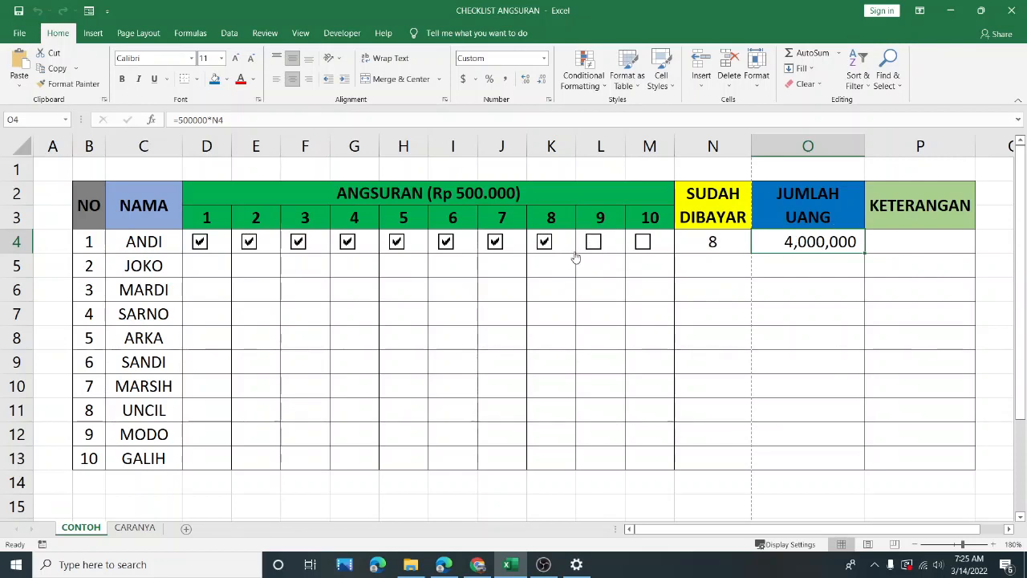
{"action": "left_click", "coordinate": [545, 241]}
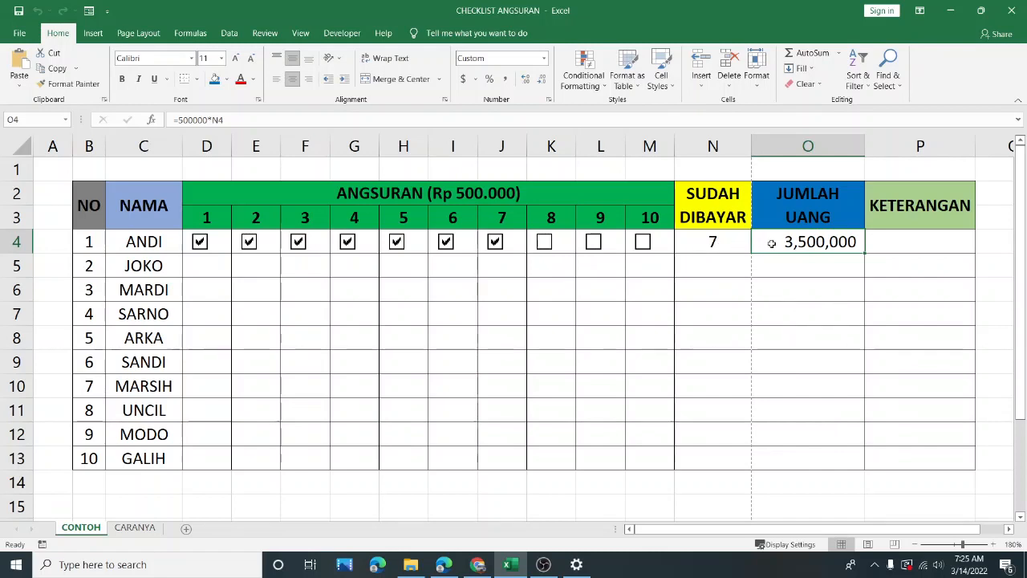
{"action": "left_click", "coordinate": [496, 242]}
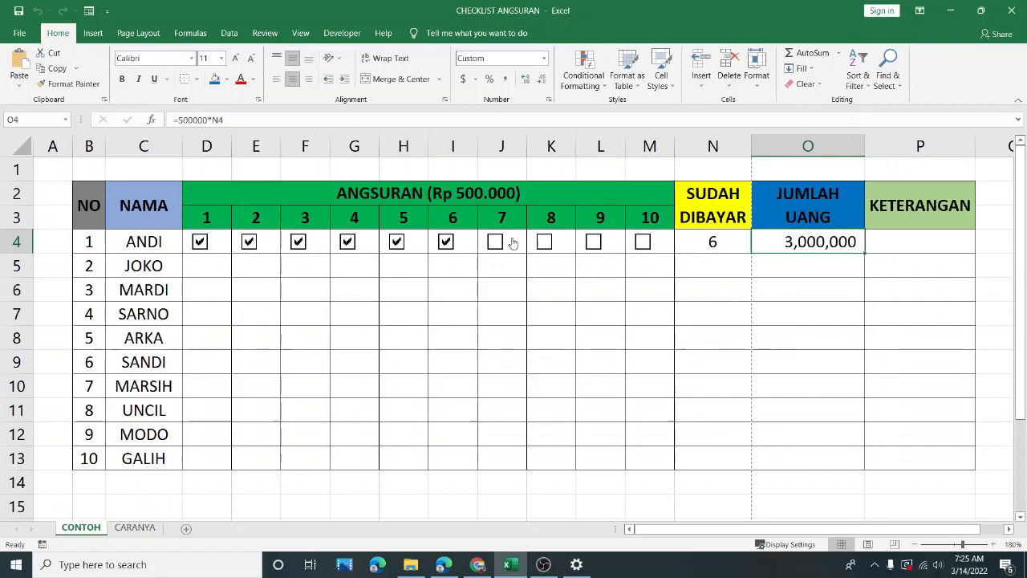
{"action": "left_click", "coordinate": [451, 242]}
{"action": "left_click", "coordinate": [397, 243]}
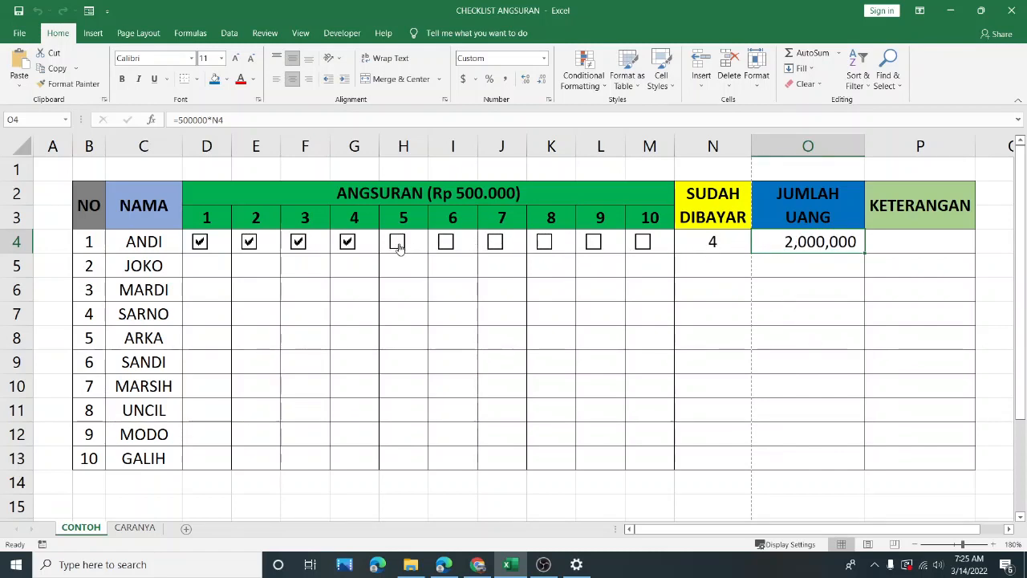
{"action": "left_click", "coordinate": [350, 244]}
{"action": "left_click", "coordinate": [299, 243]}
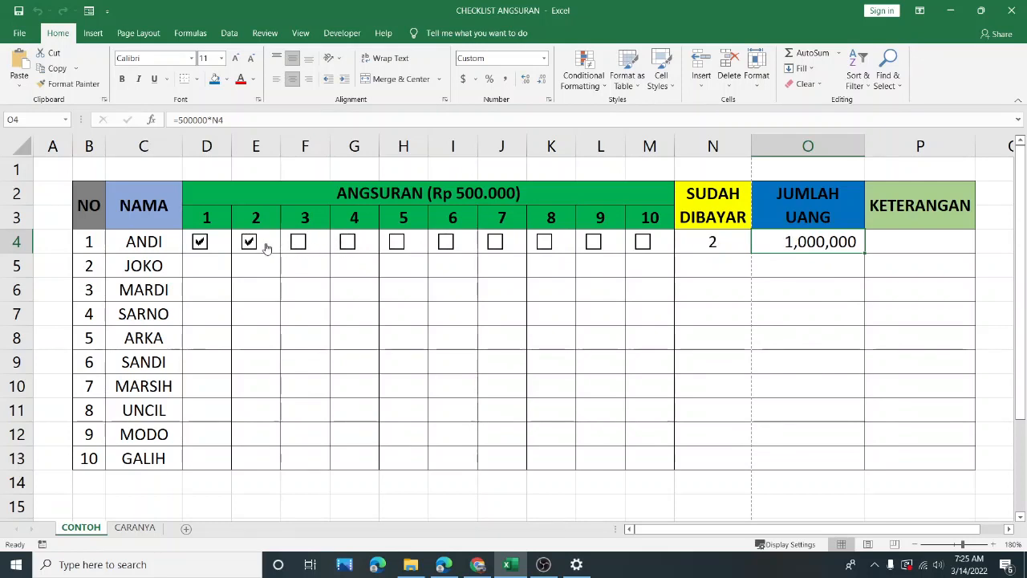
{"action": "left_click", "coordinate": [249, 242]}
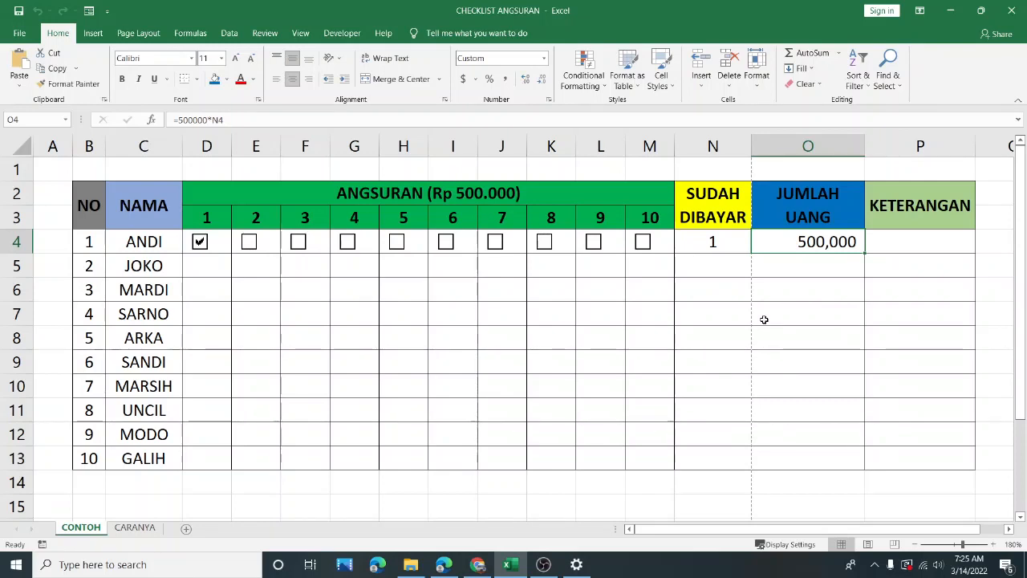
Turn on text wrapping for the KETERANGAN cell P4.
{"action": "left_click", "coordinate": [924, 244]}
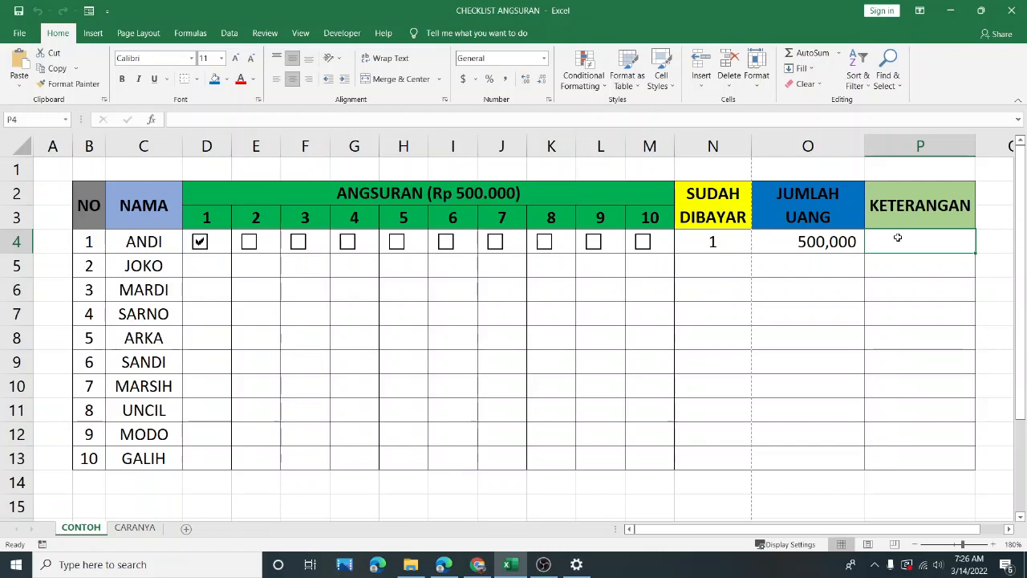
{"action": "left_click", "coordinate": [893, 310]}
{"action": "left_click", "coordinate": [891, 241]}
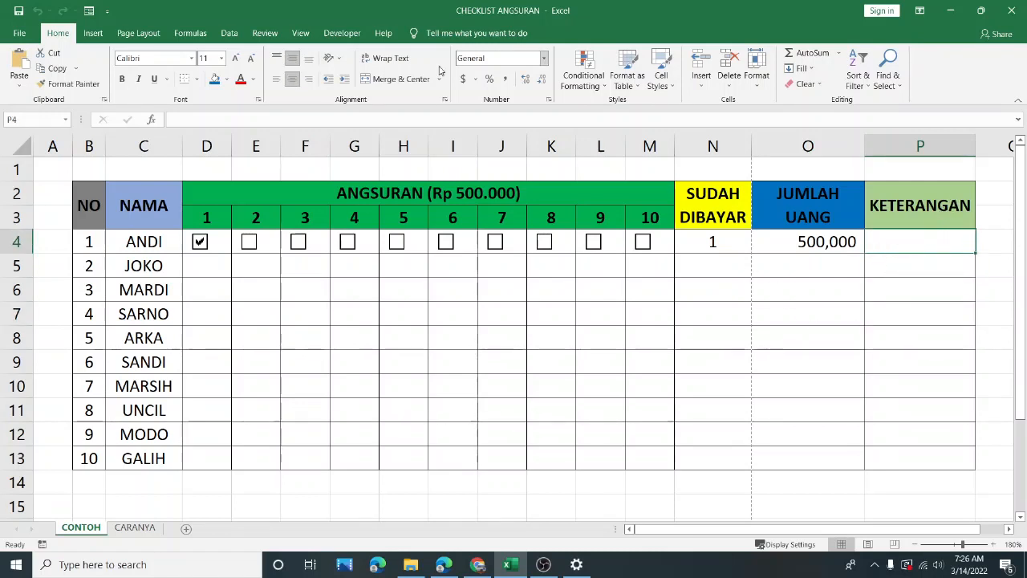
{"action": "left_click", "coordinate": [389, 58]}
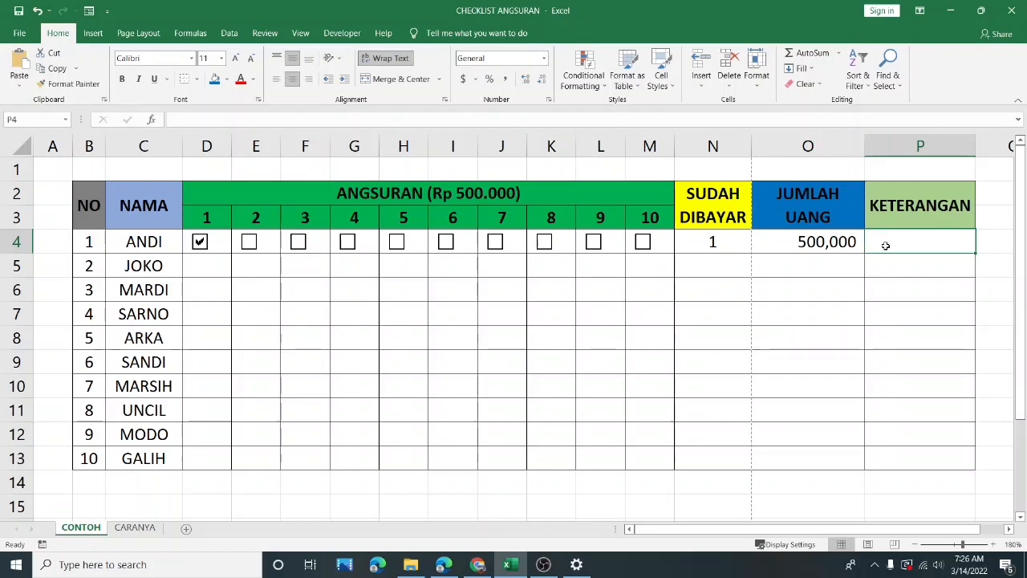
Begin an IF formula with a nested AND in P4, using d4=TRUE as the first condition.
{"action": "type", "text": "=i"}
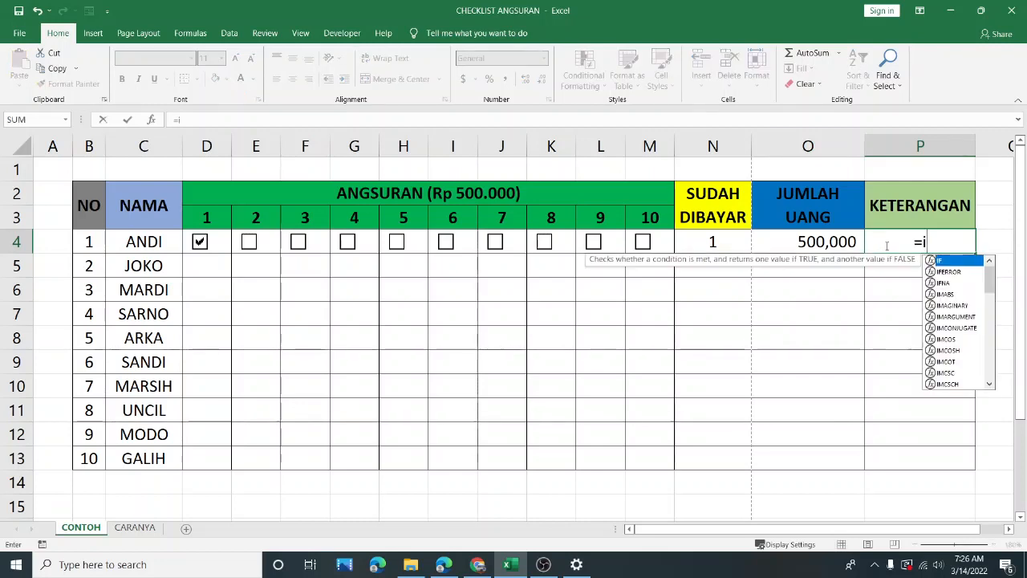
{"action": "type", "text": "f"}
{"action": "key", "text": "Tab"}
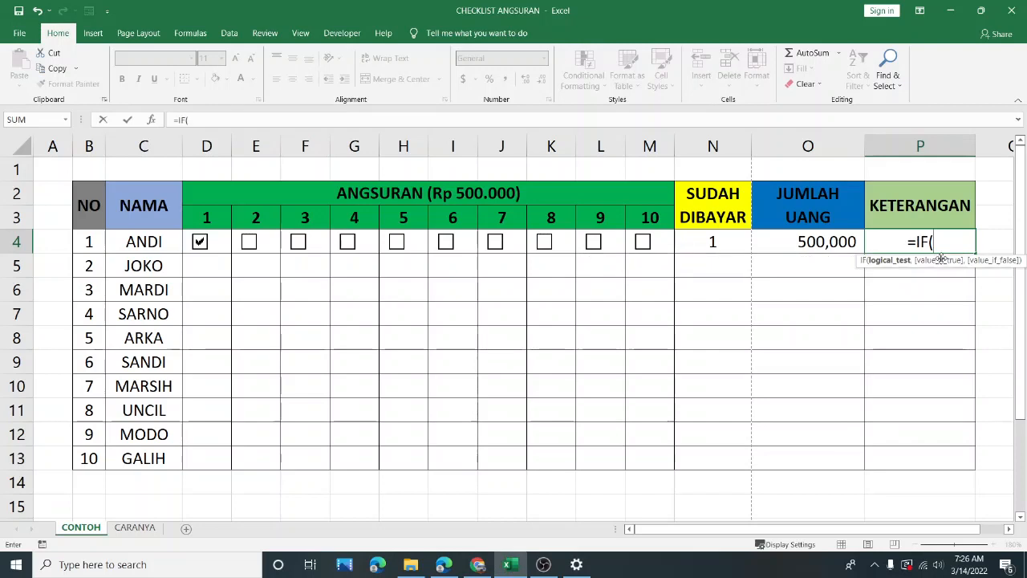
{"action": "type", "text": "and("}
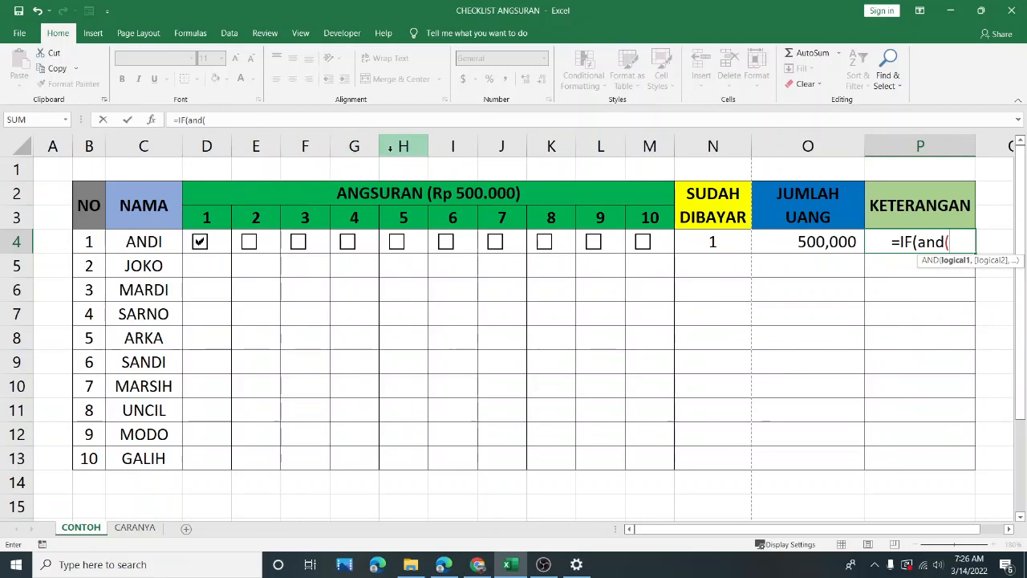
{"action": "type", "text": "d4"}
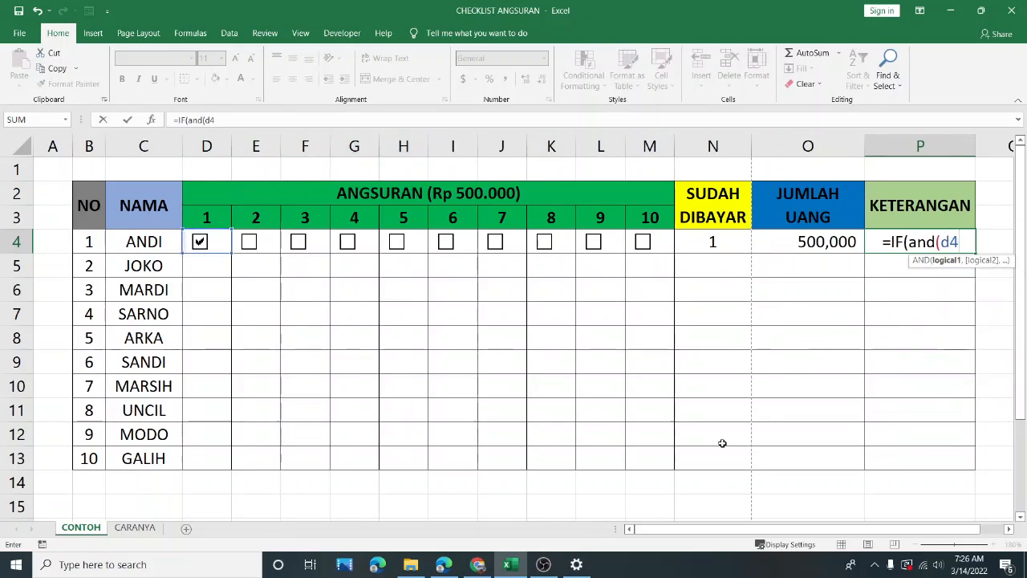
{"action": "type", "text": "="}
{"action": "type", "text": "TRYE"}
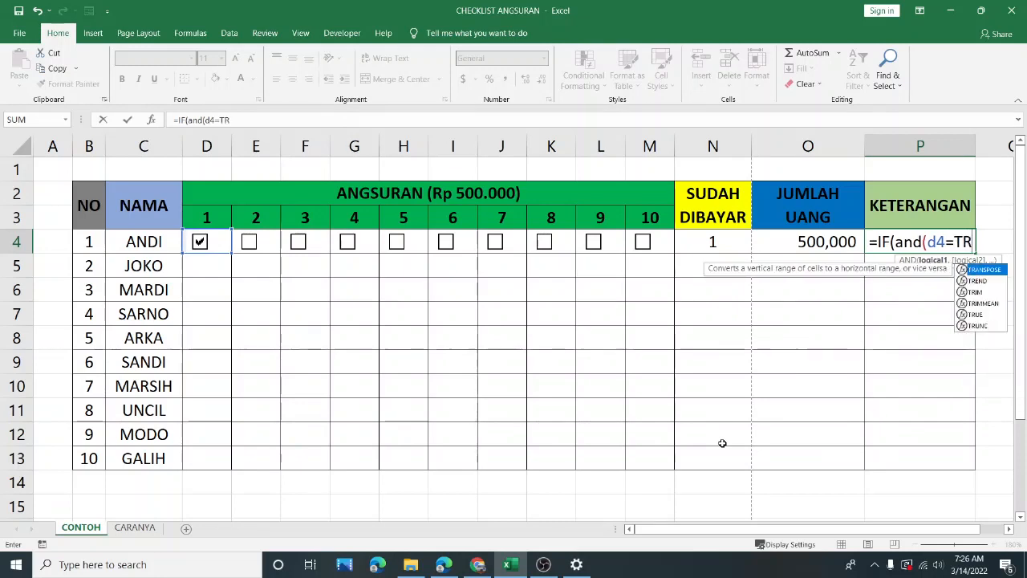
{"action": "key", "text": "BackSpace"}
{"action": "key", "text": "BackSpace"}
{"action": "type", "text": "UE"}
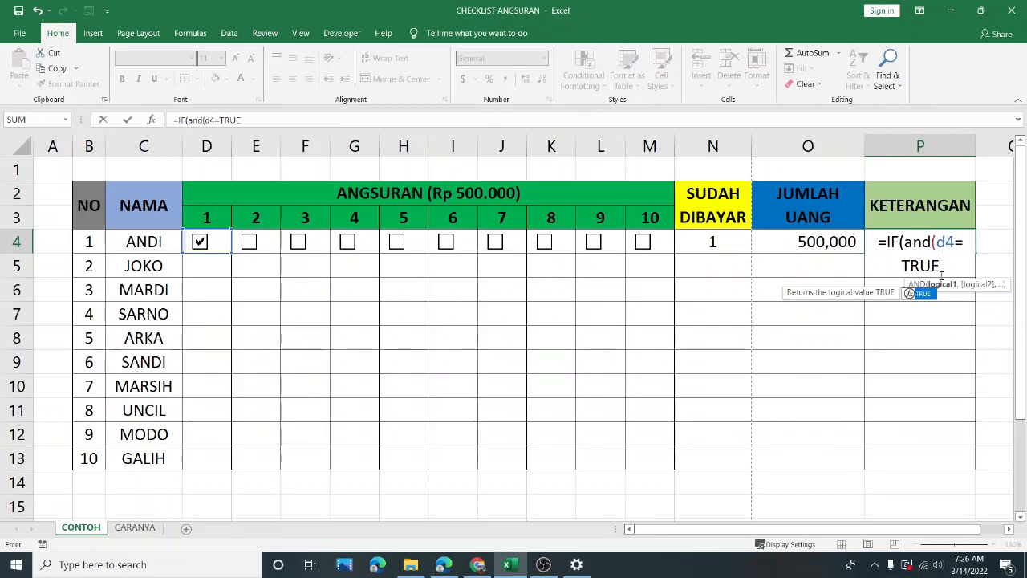
{"action": "double_click", "coordinate": [923, 294]}
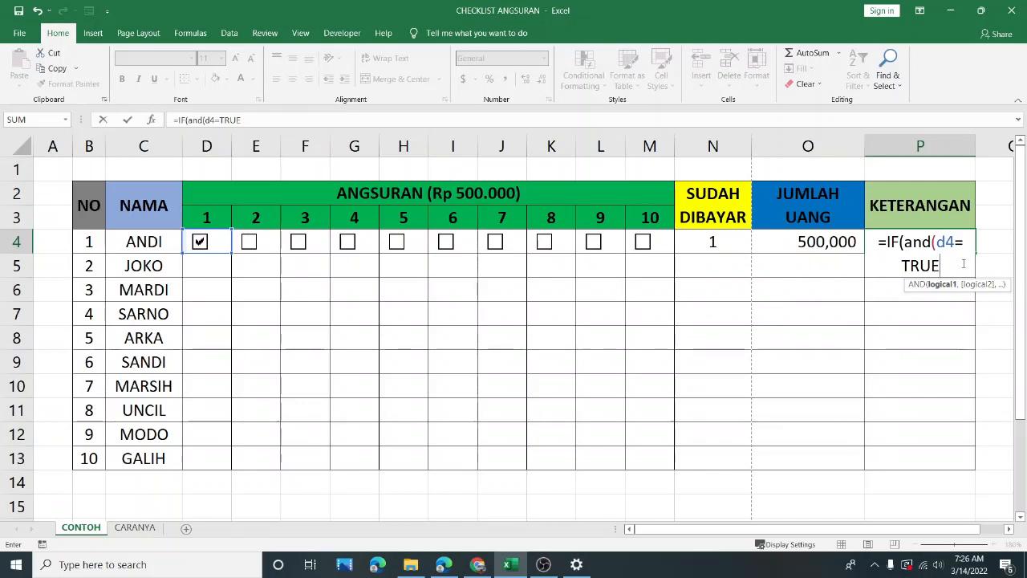
Add E4=TRUE and F4=TRUE as the second and third conditions of the AND in the P4 formula.
{"action": "type", "text": ","}
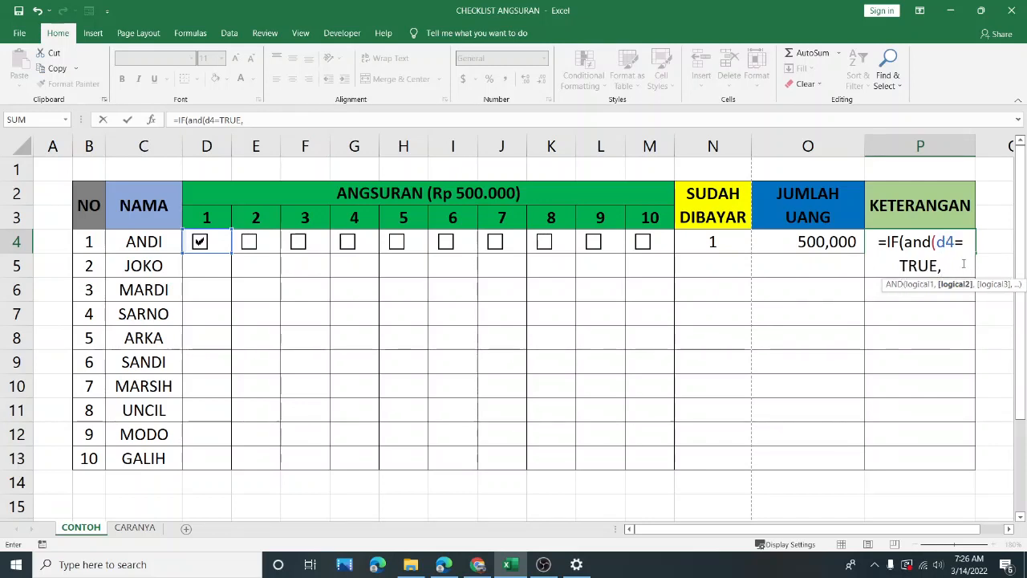
{"action": "type", "text": "E"}
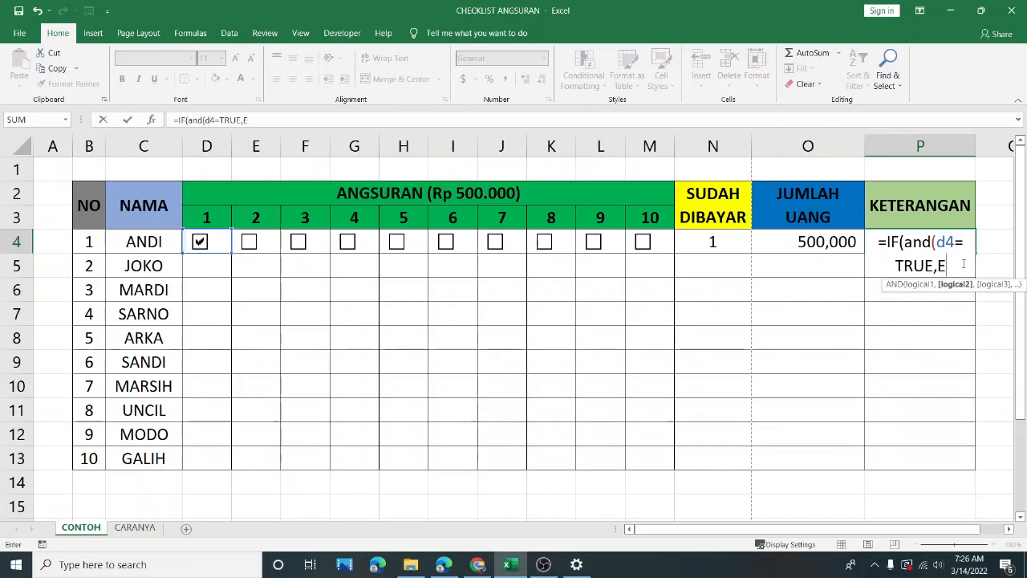
{"action": "type", "text": "4=TRU"}
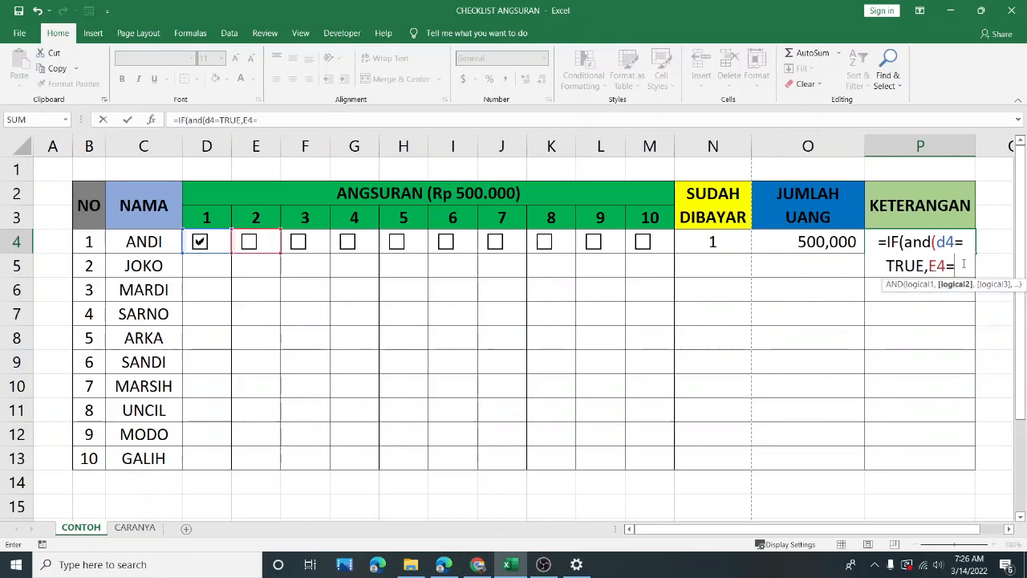
{"action": "type", "text": "E,"}
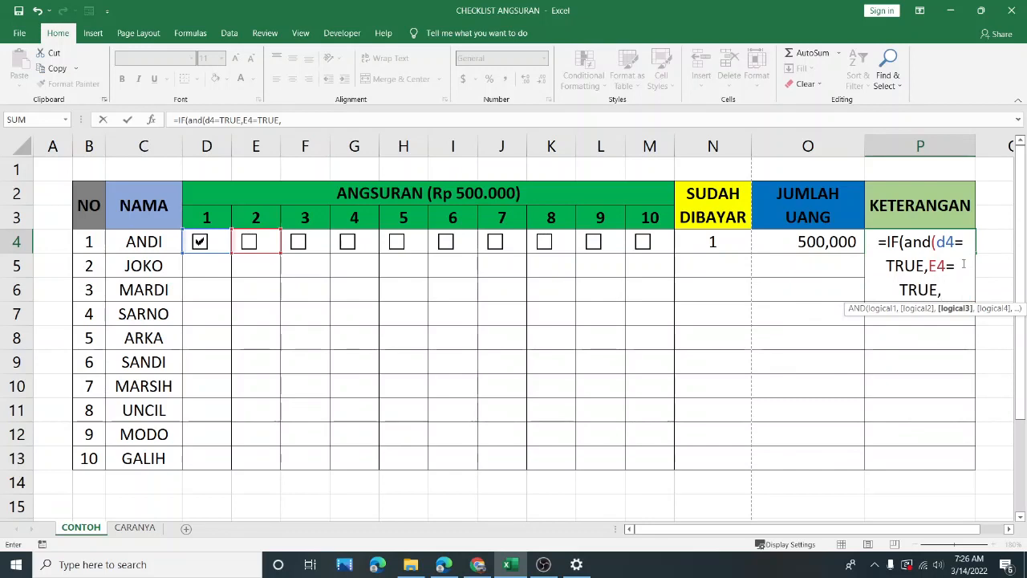
{"action": "type", "text": "F4,"}
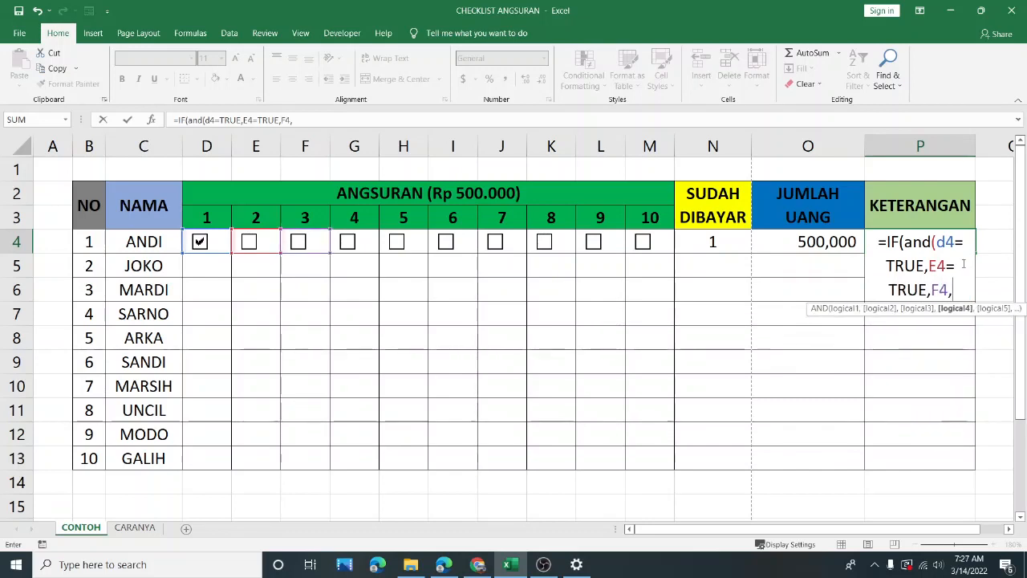
{"action": "type", "text": "TRUE"}
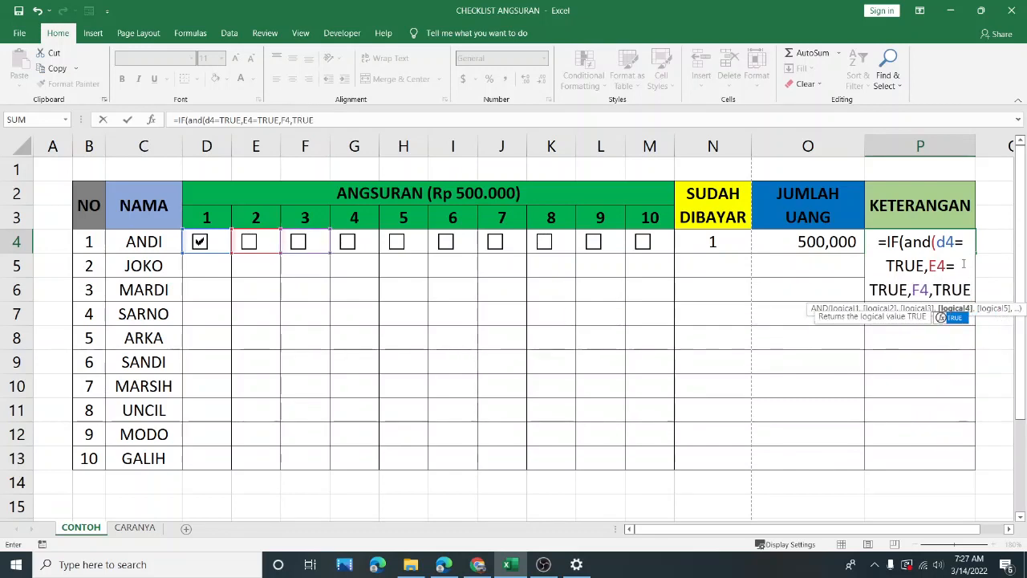
{"action": "type", "text": ","}
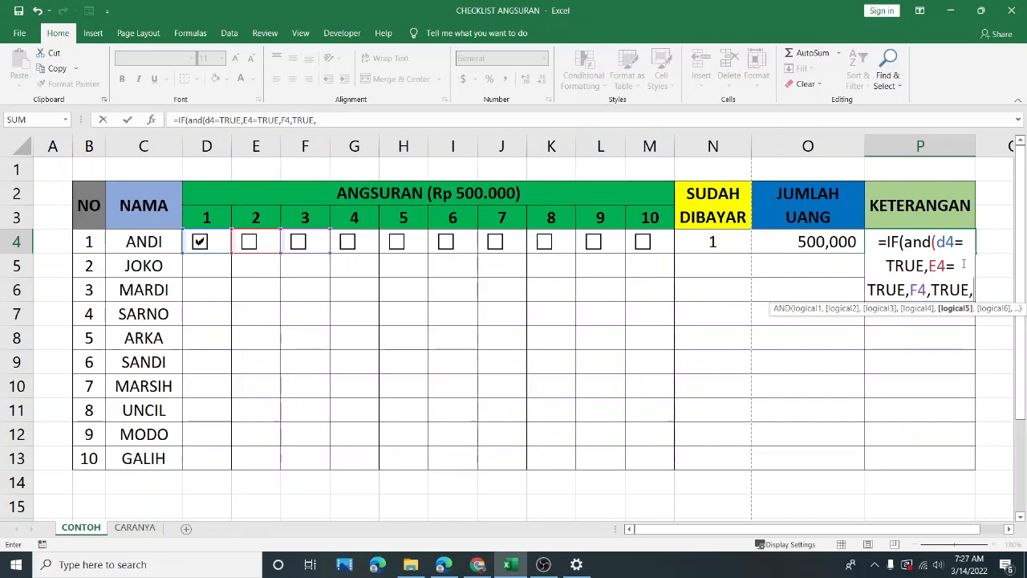
{"action": "left_click", "coordinate": [931, 290]}
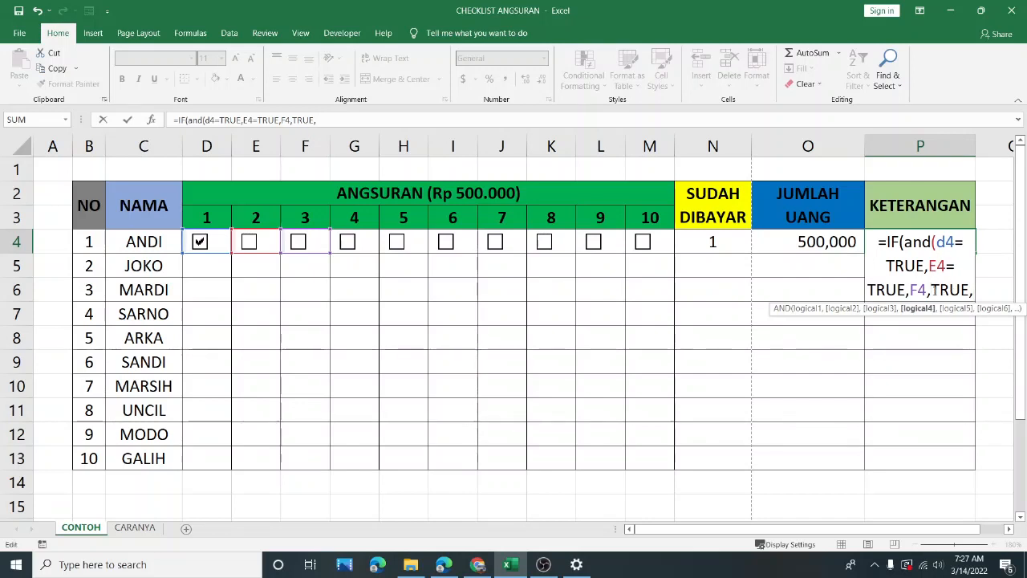
{"action": "key", "text": "BackSpace"}
{"action": "type", "text": "="}
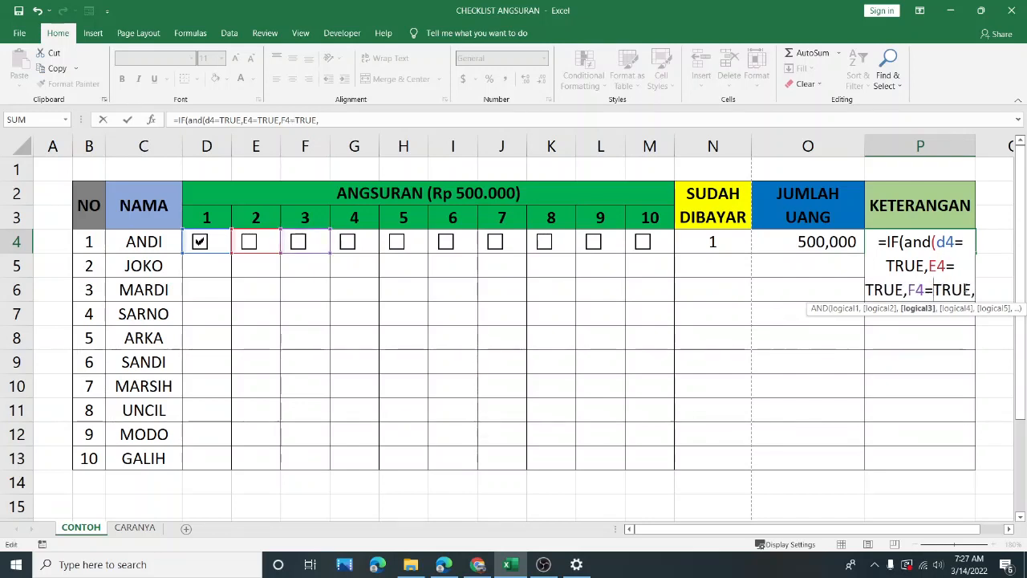
Continue the AND in the P4 formula with the conditions G4=TRUE and H4=TRUE.
{"action": "left_click", "coordinate": [974, 291]}
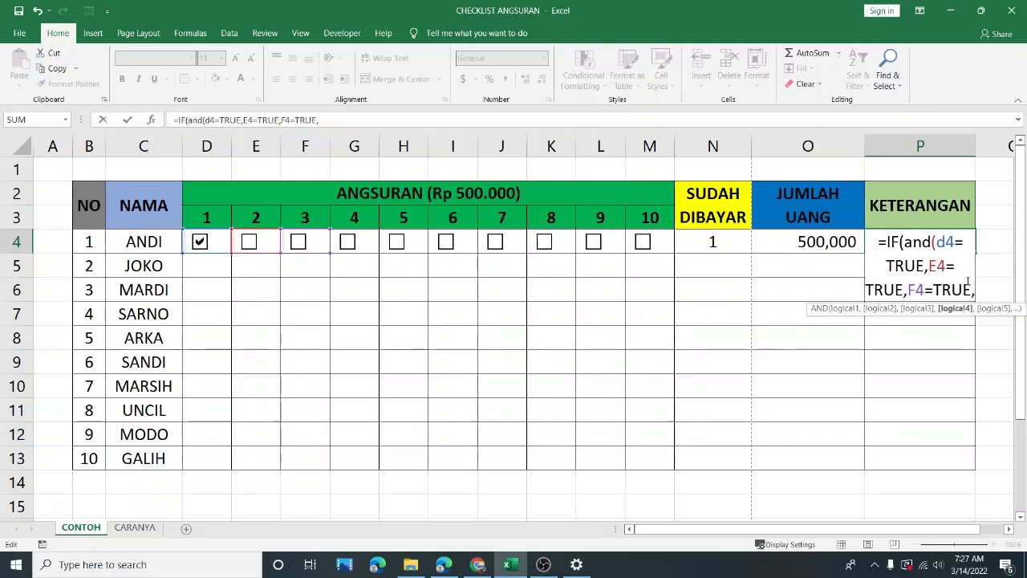
{"action": "left_click", "coordinate": [970, 291]}
{"action": "key", "text": "Right"}
{"action": "type", "text": "G4=TRU"}
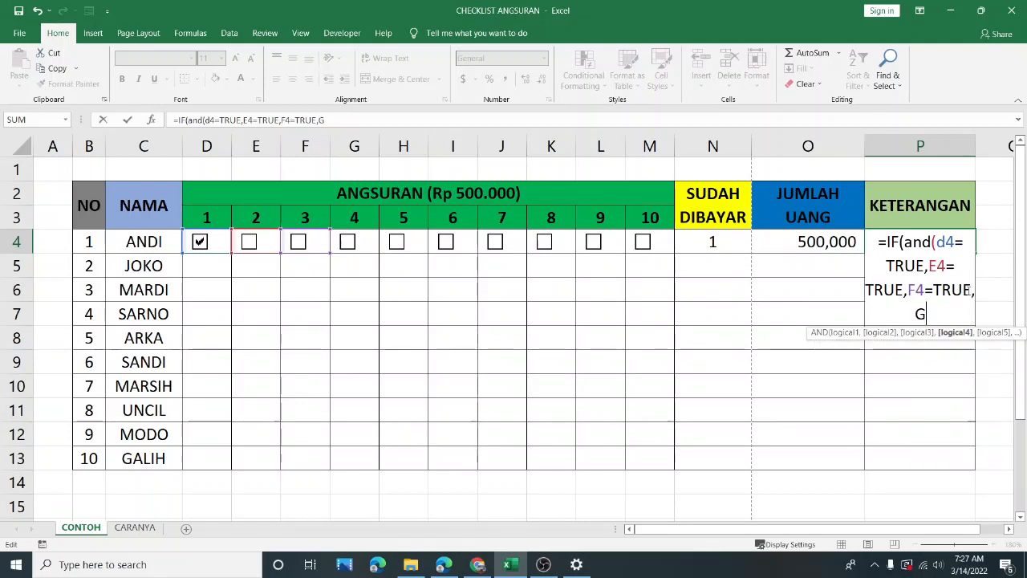
{"action": "type", "text": "E"}
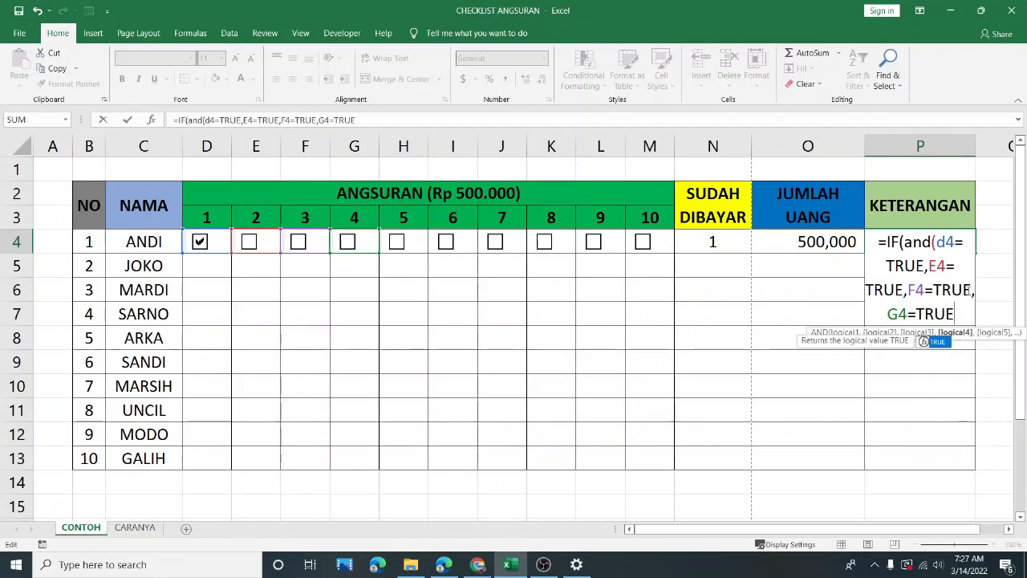
{"action": "type", "text": ","}
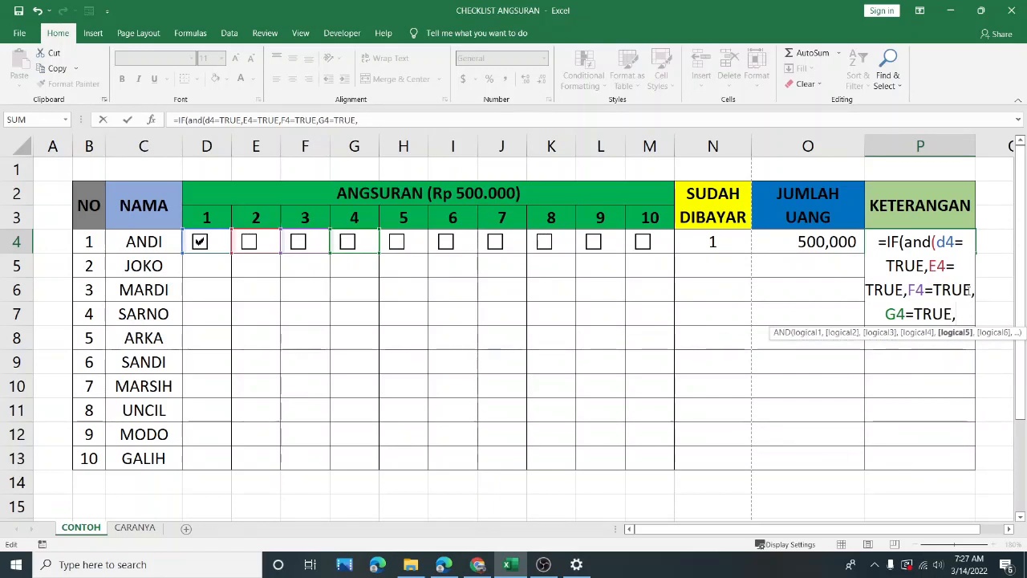
{"action": "type", "text": "H4"}
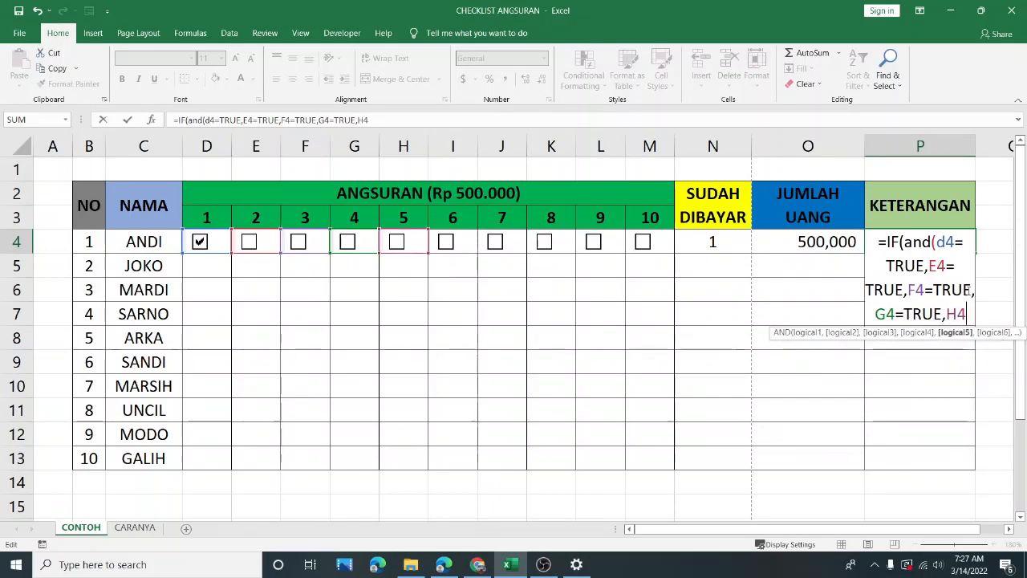
{"action": "type", "text": "=TRUE,"}
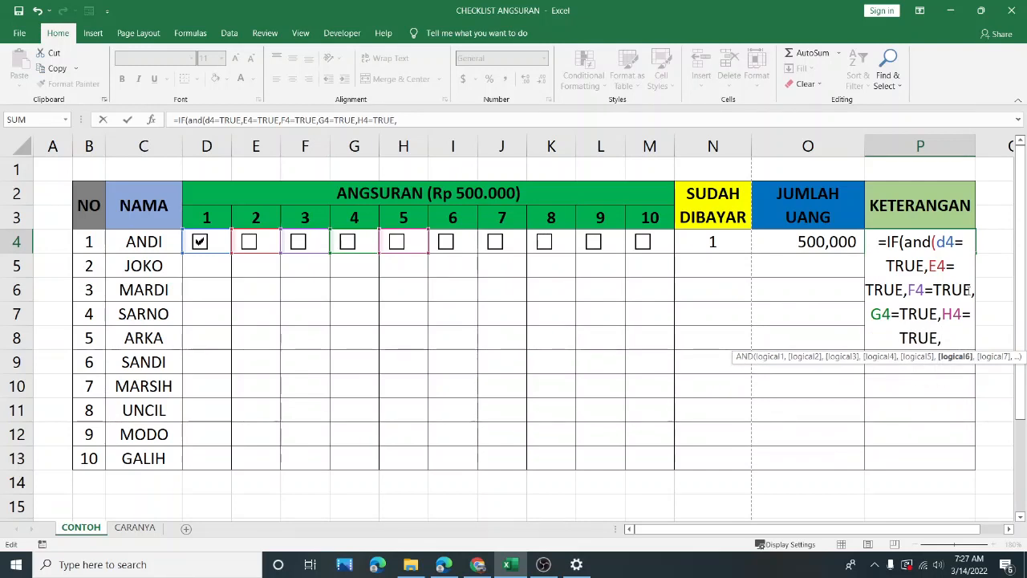
Add I4=TRUE, J4=TRUE, K4=TRUE, L4=TRUE and M4=TRUE as the remaining conditions and close the AND in P4.
{"action": "type", "text": "I"}
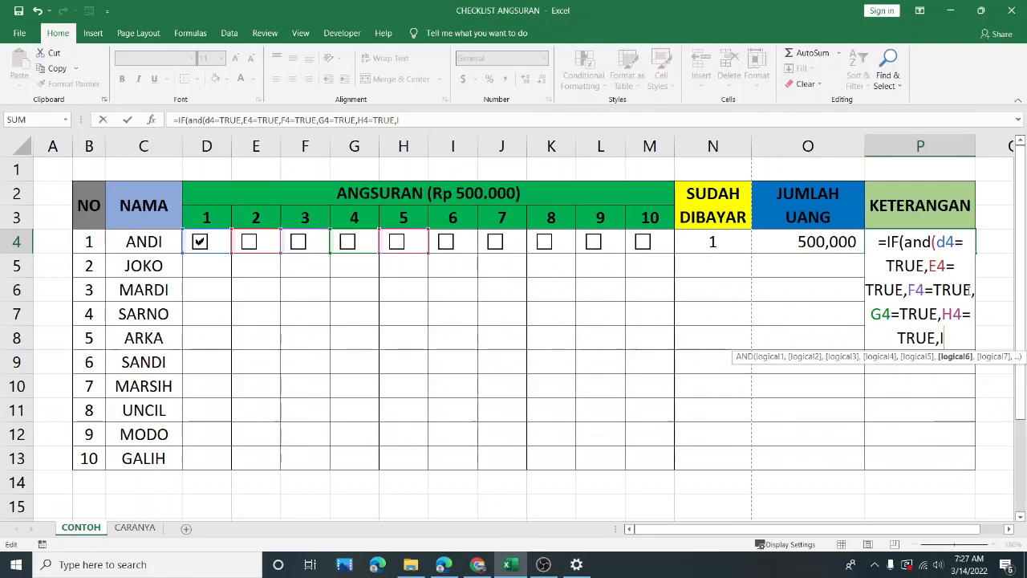
{"action": "type", "text": "4=TRUE"}
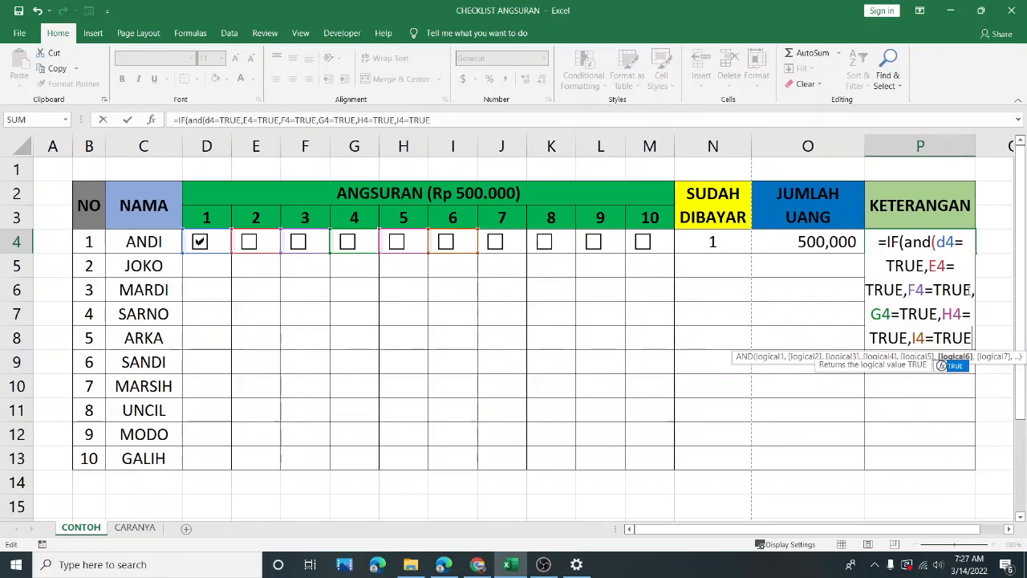
{"action": "type", "text": ",J"}
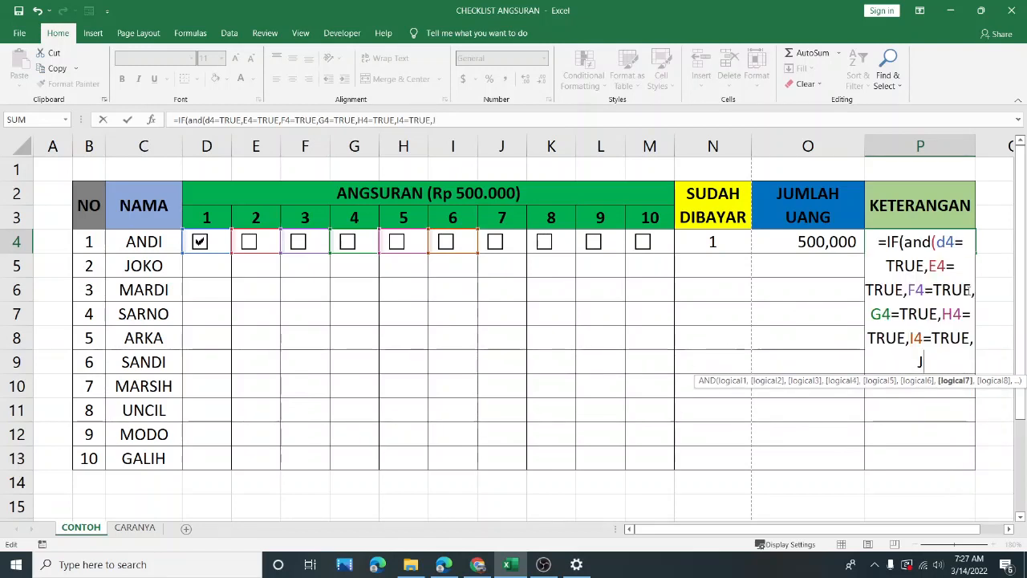
{"action": "type", "text": "4=TRUE,"}
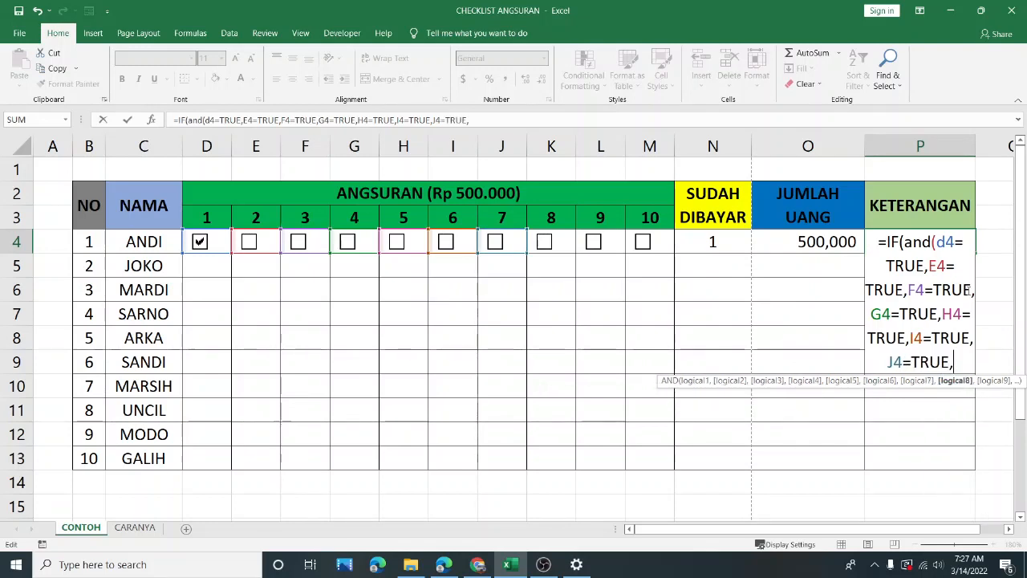
{"action": "type", "text": "K"}
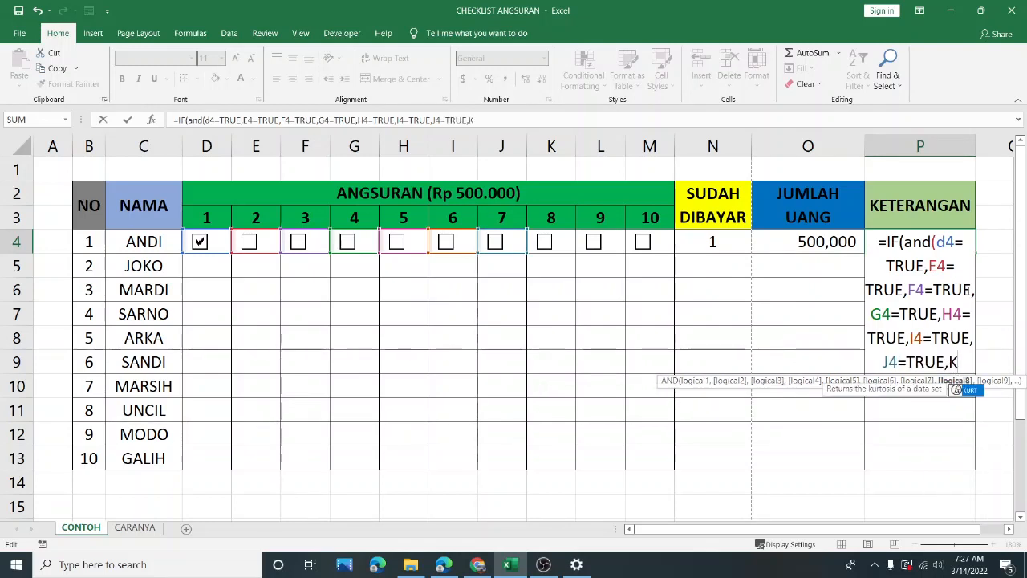
{"action": "type", "text": "4=TRUE"}
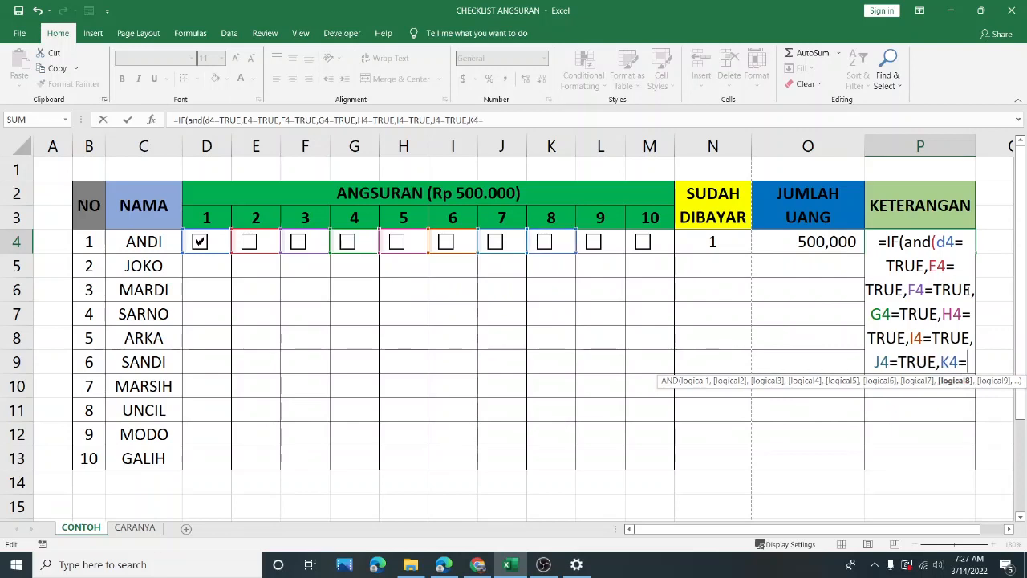
{"action": "type", "text": ","}
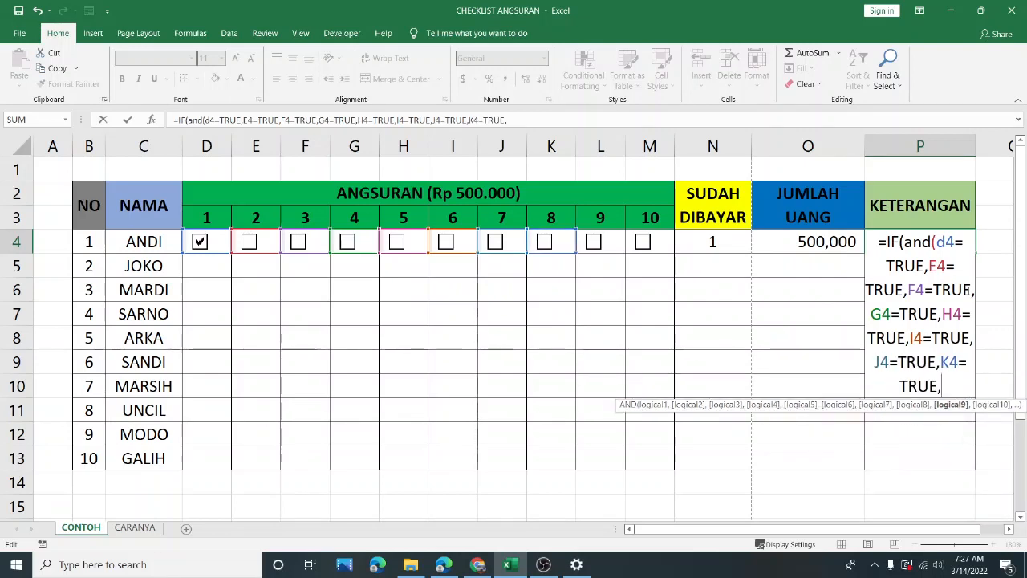
{"action": "type", "text": "L4=TRUE"}
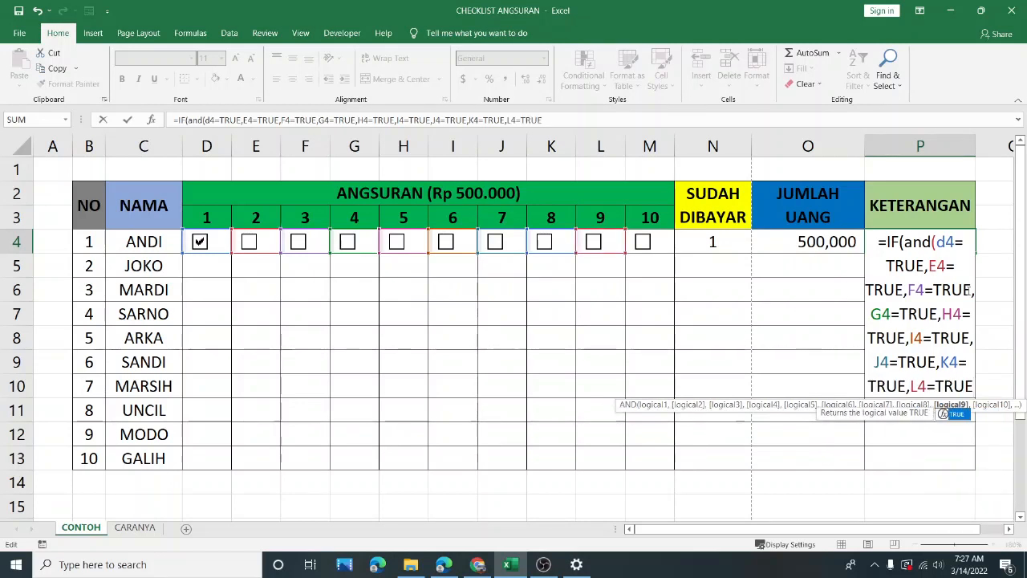
{"action": "type", "text": ",M4=TRUE)"}
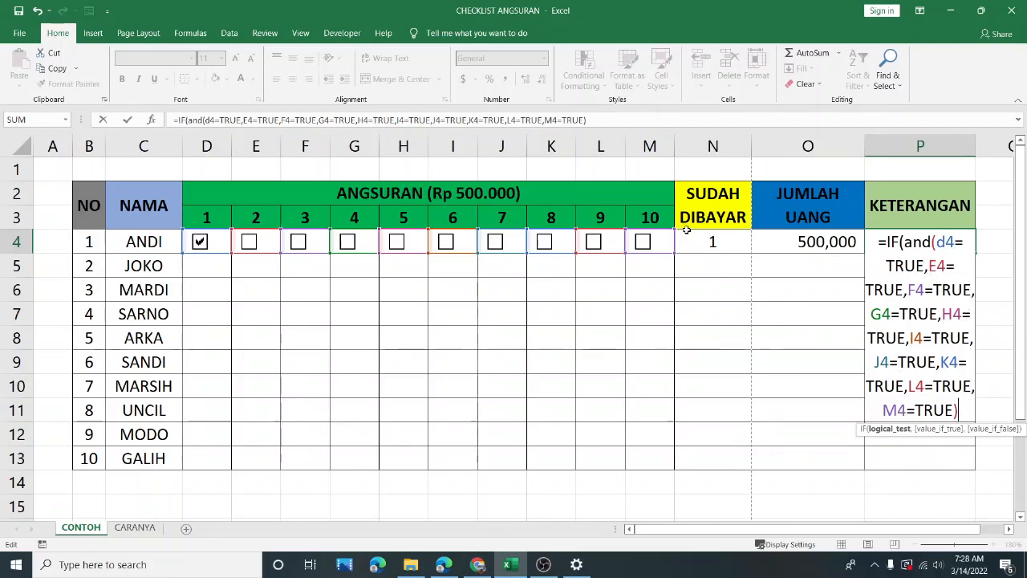
Complete the IF formula in P4 with "LUNAS" when true and "BELUM LUNAS" when false, and enter it.
{"action": "type", "text": ",\""}
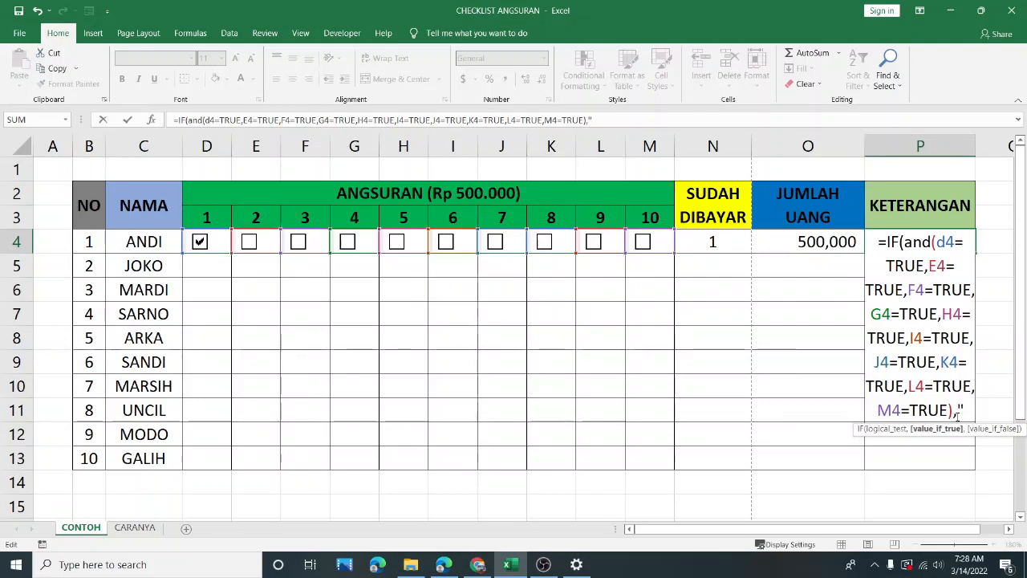
{"action": "type", "text": "L"}
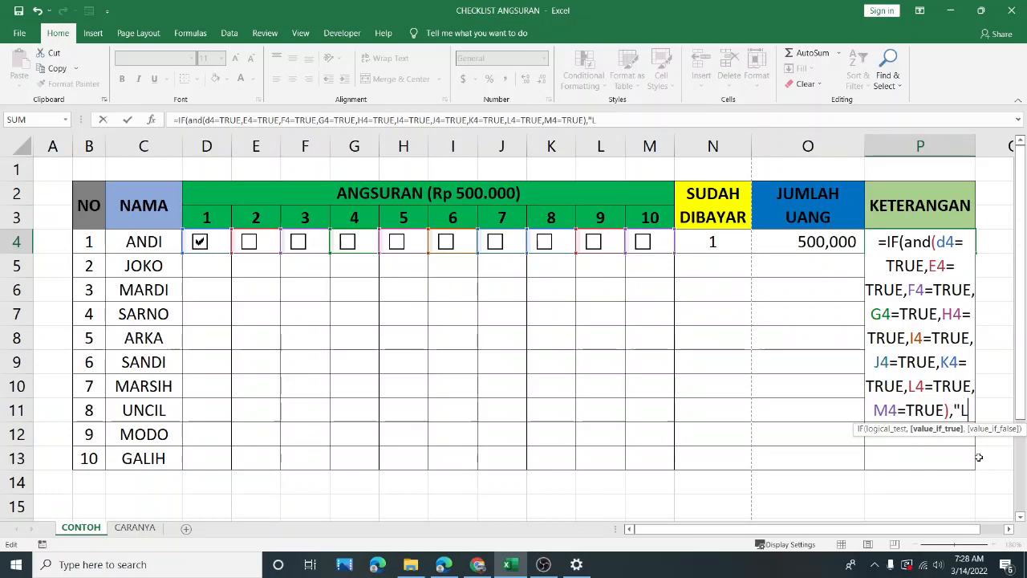
{"action": "type", "text": "UNAS\","}
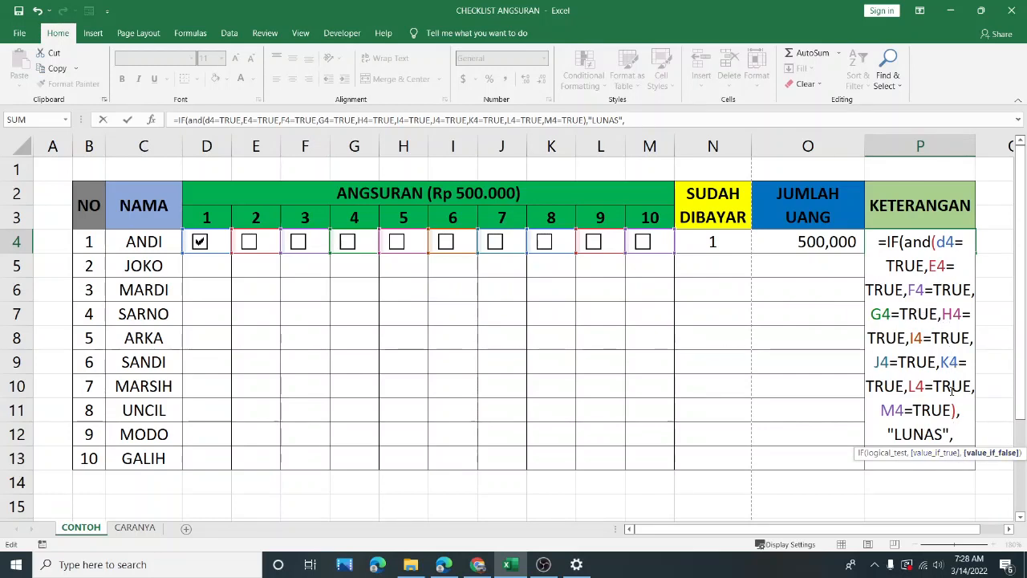
{"action": "left_click", "coordinate": [200, 241]}
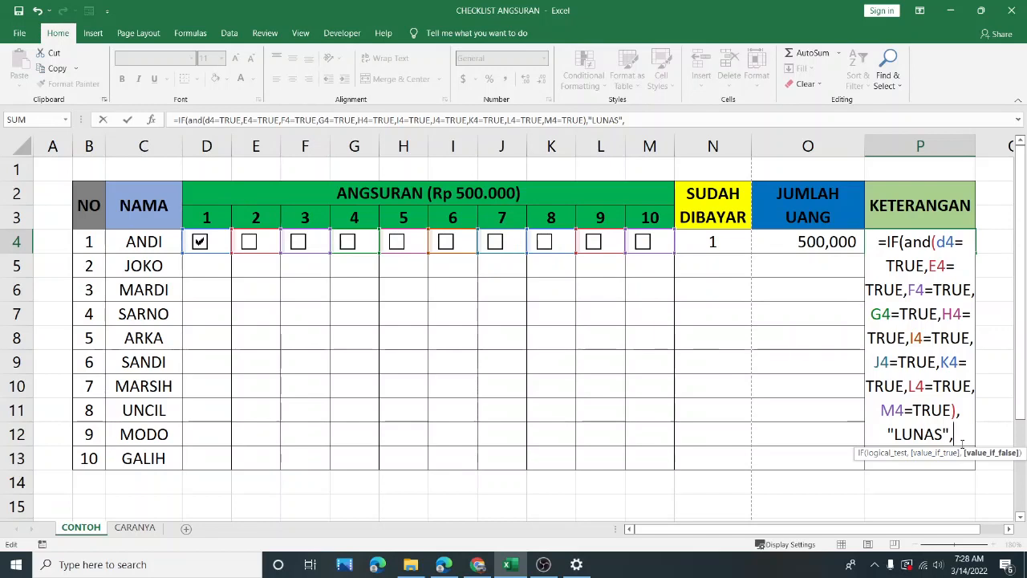
{"action": "type", "text": "\"B"}
{"action": "type", "text": "ELUM"}
{"action": "type", "text": " LUNAS"}
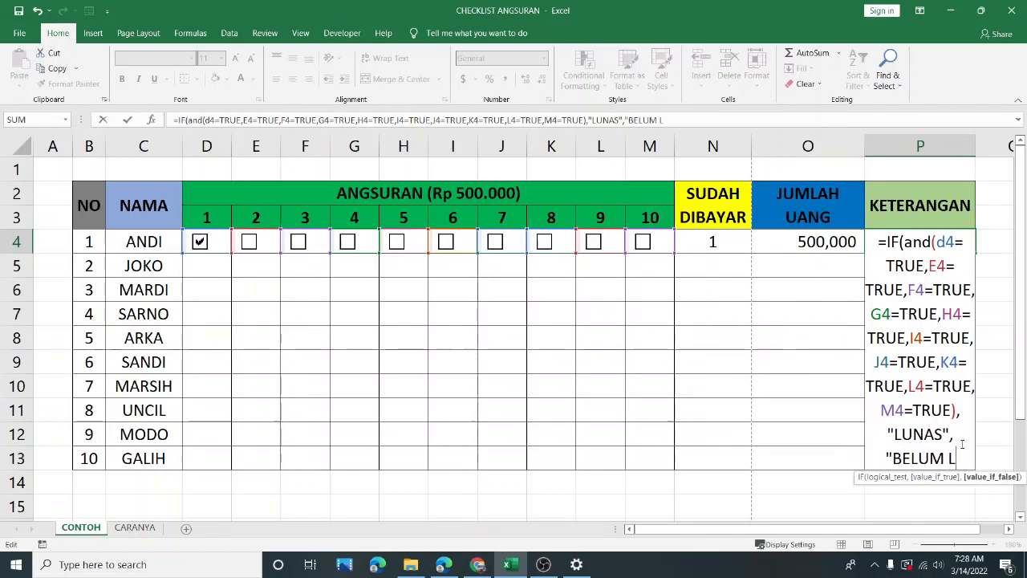
{"action": "type", "text": "\")"}
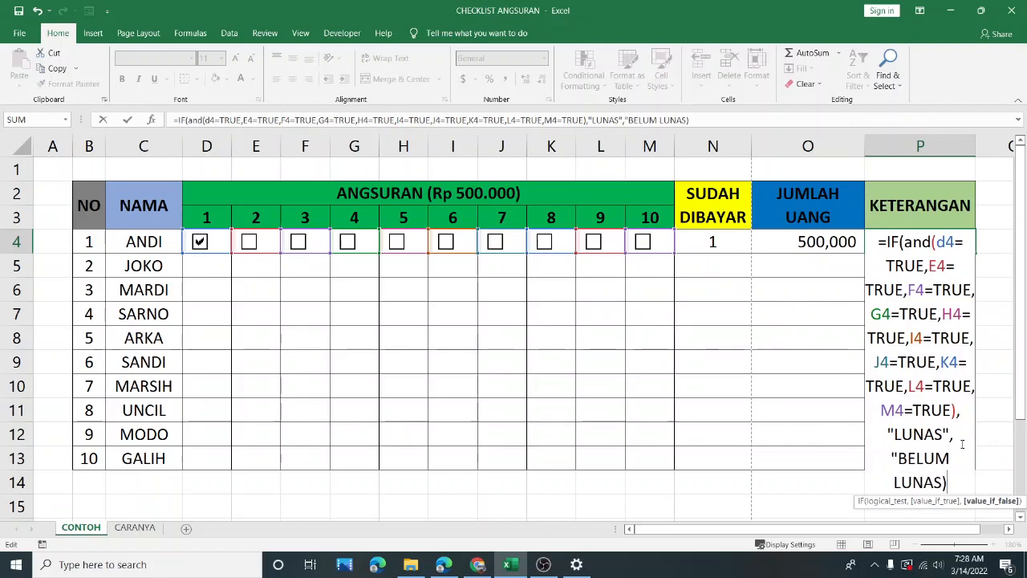
{"action": "key", "text": "BackSpace"}
{"action": "type", "text": "\")"}
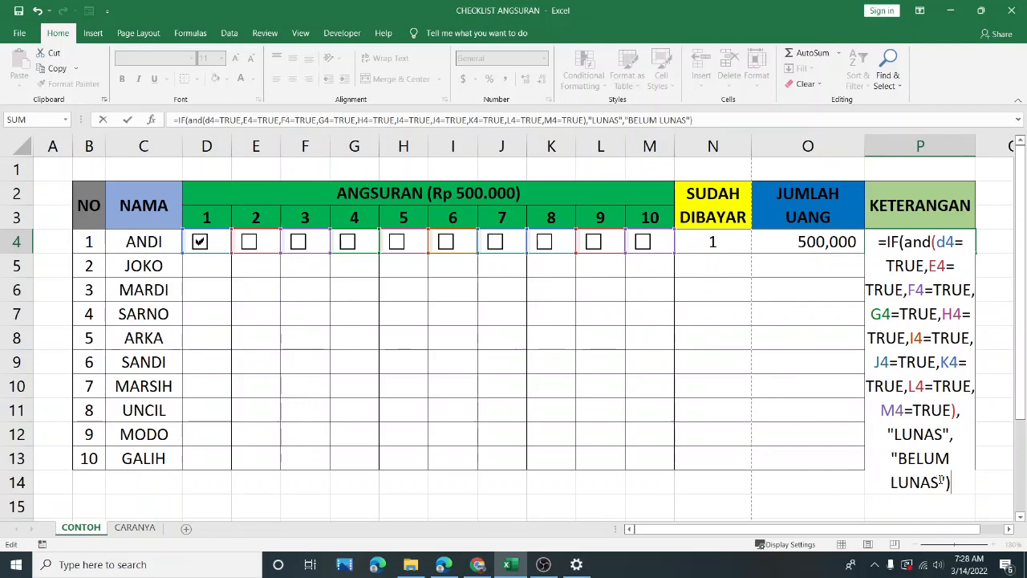
{"action": "key", "text": "Return"}
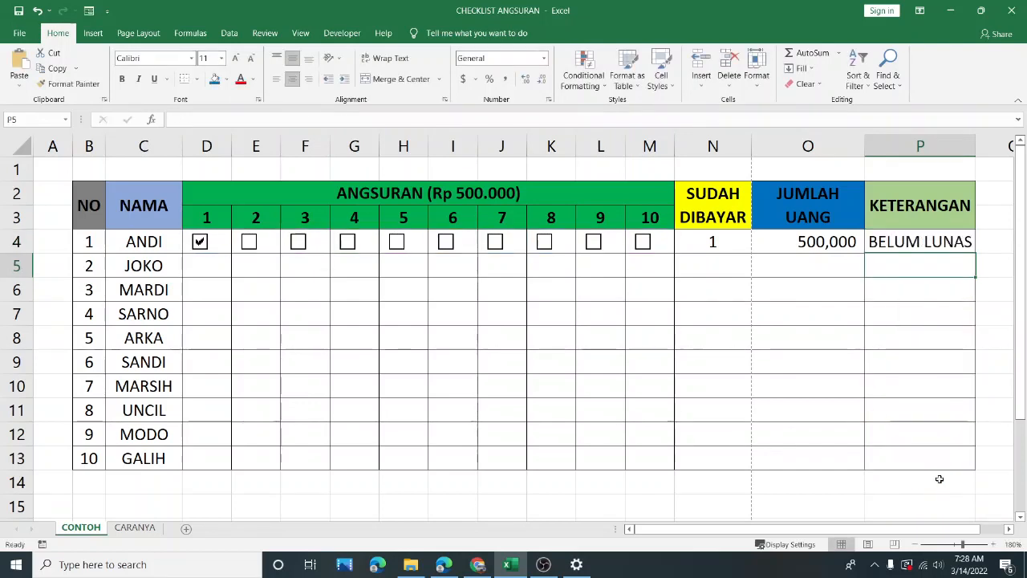
Widen the KETERANGAN column P slightly and select P4.
{"action": "left_click_drag", "start_coordinate": [976, 145], "coordinate": [998, 145]}
{"action": "left_click", "coordinate": [938, 247]}
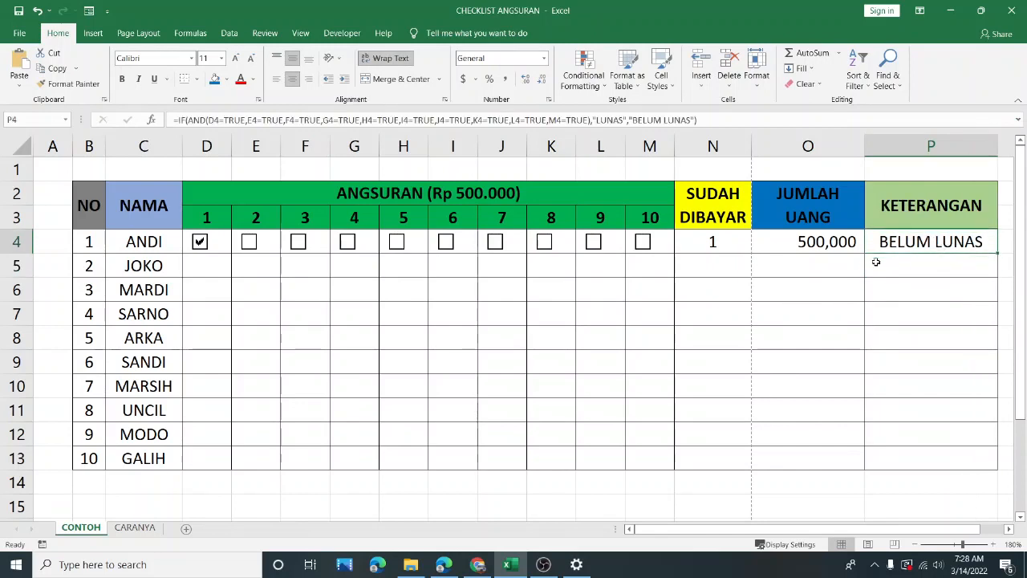
Tick the check boxes for installments 2 to 7 in row 4 one after another to test the remark in P4.
{"action": "left_click", "coordinate": [251, 249]}
{"action": "left_click", "coordinate": [298, 245]}
{"action": "left_click", "coordinate": [352, 243]}
{"action": "left_click", "coordinate": [396, 244]}
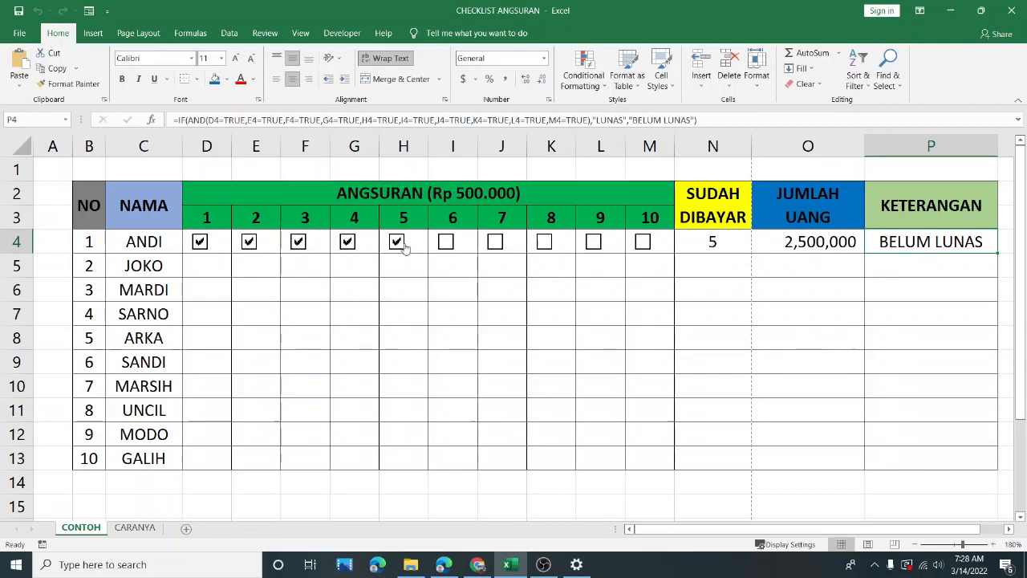
{"action": "left_click", "coordinate": [446, 245]}
{"action": "left_click", "coordinate": [493, 247]}
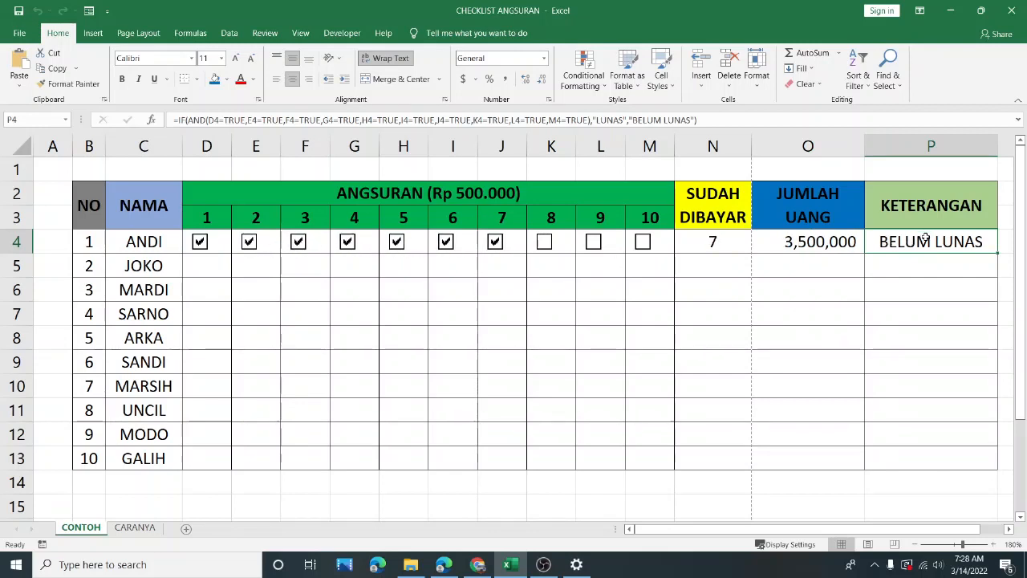
Tick the check boxes for installments 8, 9 and 10 in row 4 to test the fully paid remark.
{"action": "left_click", "coordinate": [546, 244]}
{"action": "left_click", "coordinate": [595, 245]}
{"action": "left_click", "coordinate": [635, 245]}
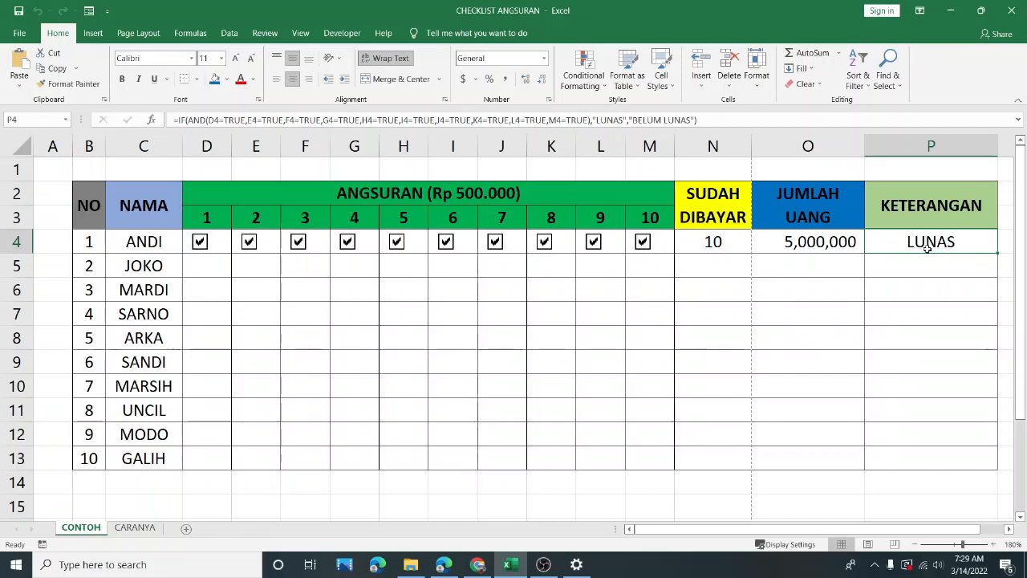
{"action": "left_click", "coordinate": [732, 264]}
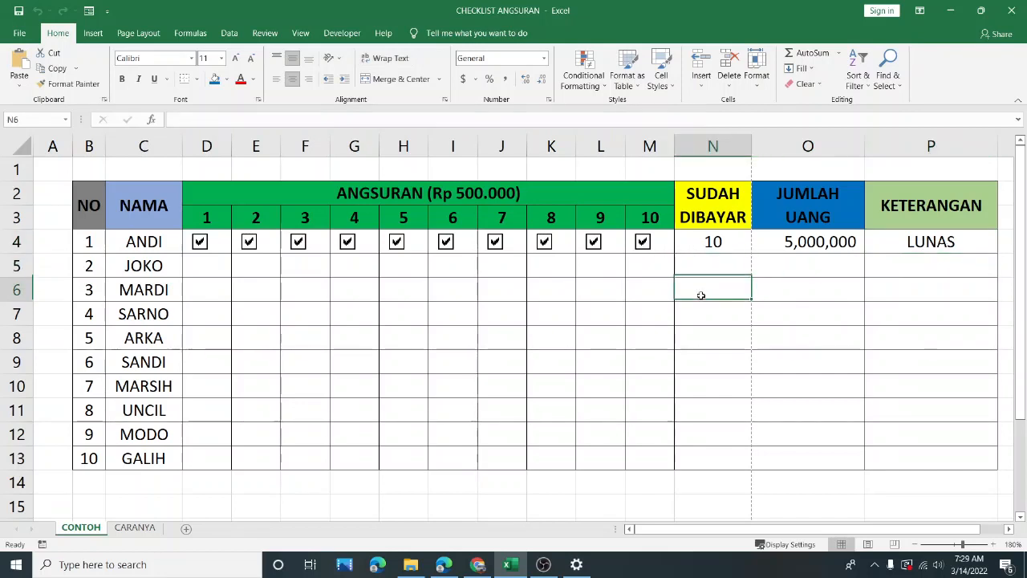
{"action": "left_click", "coordinate": [396, 265]}
{"action": "left_click", "coordinate": [213, 270]}
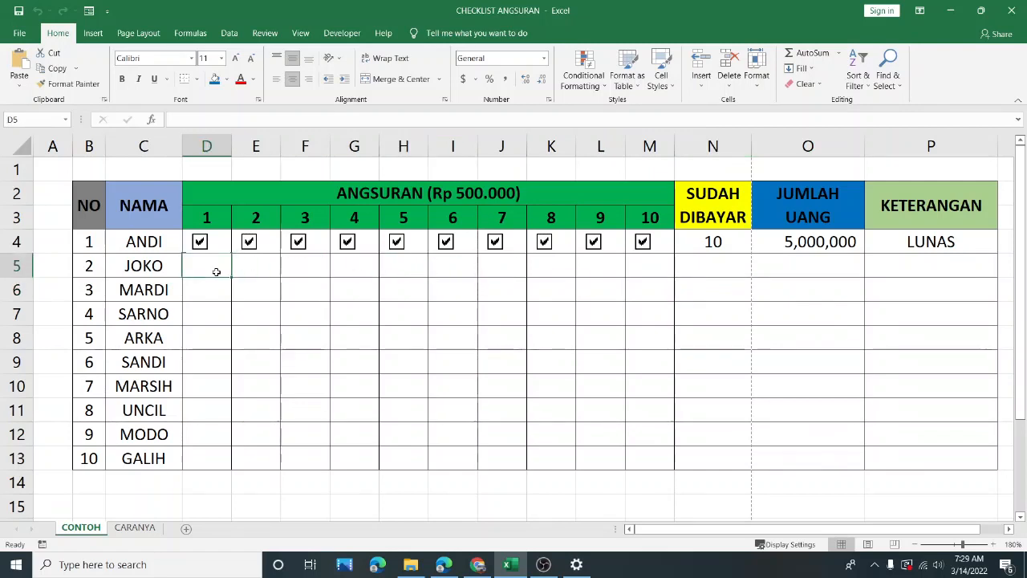
{"action": "left_click_drag", "start_coordinate": [210, 267], "coordinate": [656, 454]}
{"action": "left_click", "coordinate": [580, 315]}
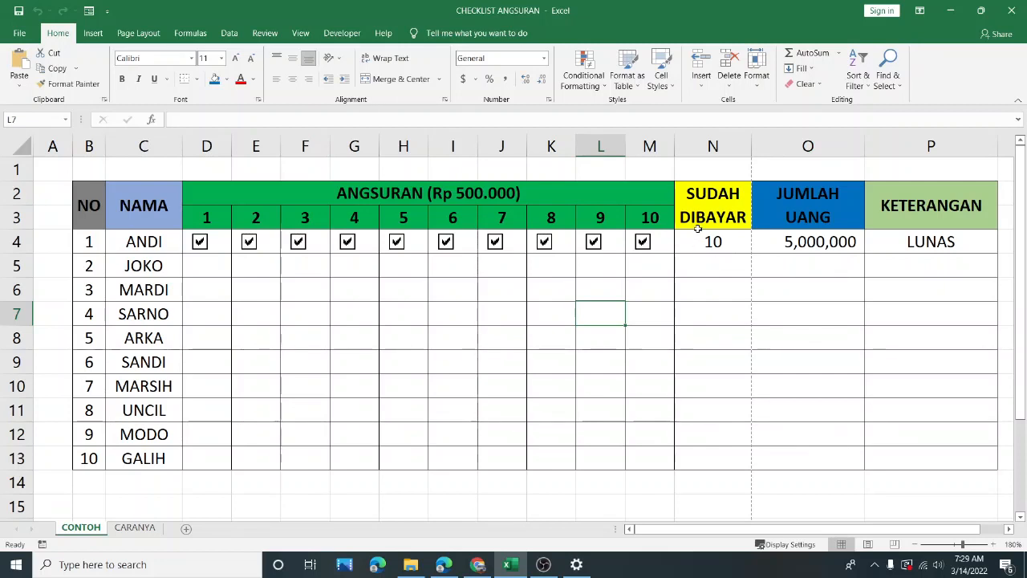
{"action": "left_click_drag", "start_coordinate": [682, 234], "coordinate": [710, 459]}
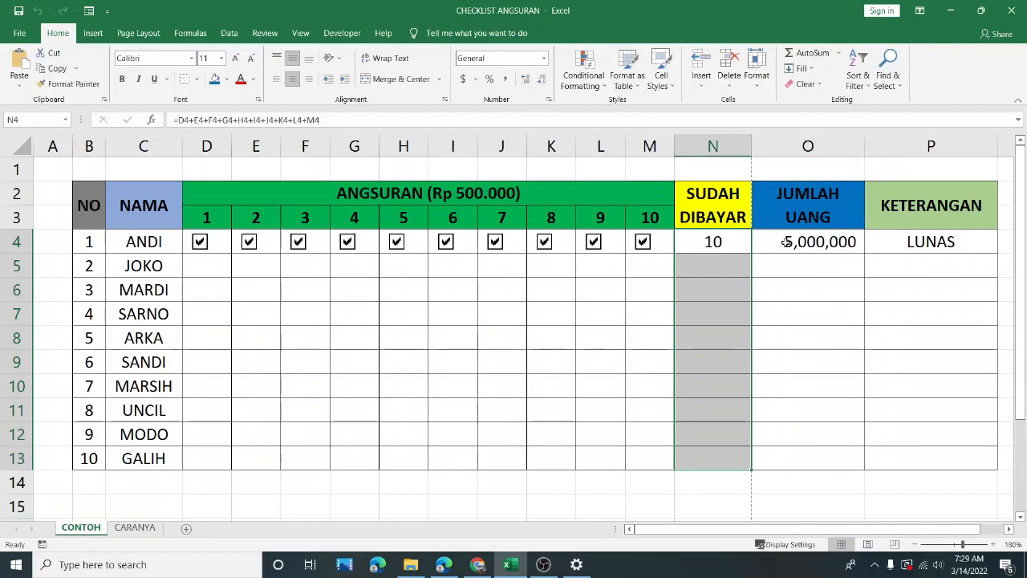
{"action": "left_click_drag", "start_coordinate": [928, 207], "coordinate": [949, 452]}
Untick the installment 6 check box in row 4 to test the remark in P4, and tick it again.
{"action": "left_click", "coordinate": [958, 241]}
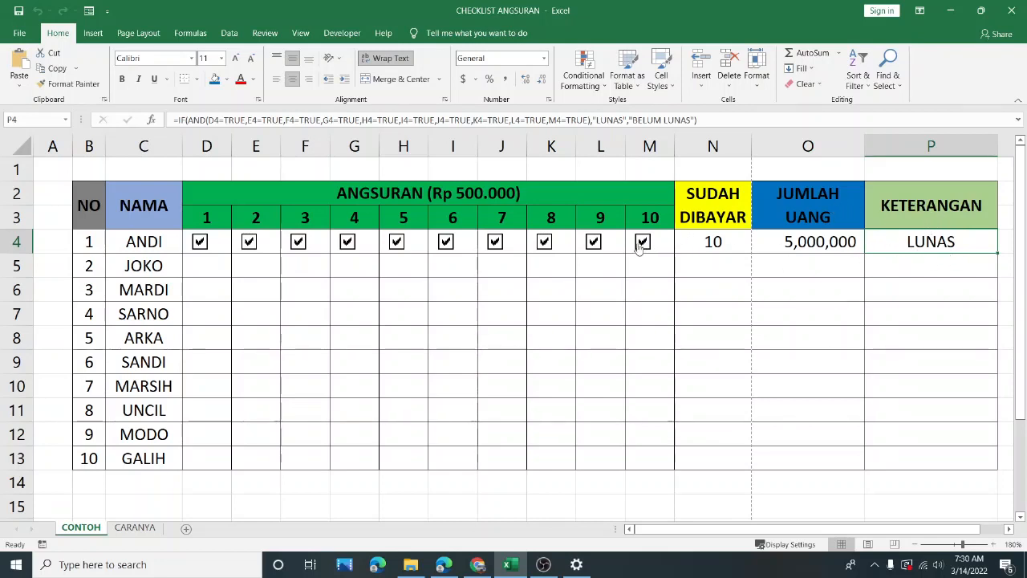
{"action": "left_click", "coordinate": [446, 241]}
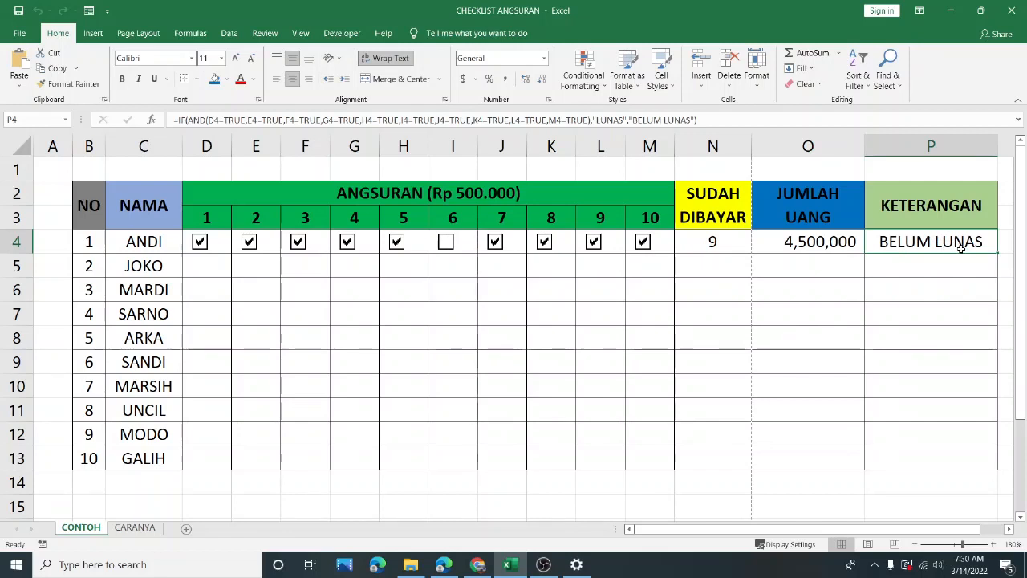
{"action": "left_click", "coordinate": [444, 242]}
{"action": "left_click", "coordinate": [446, 331]}
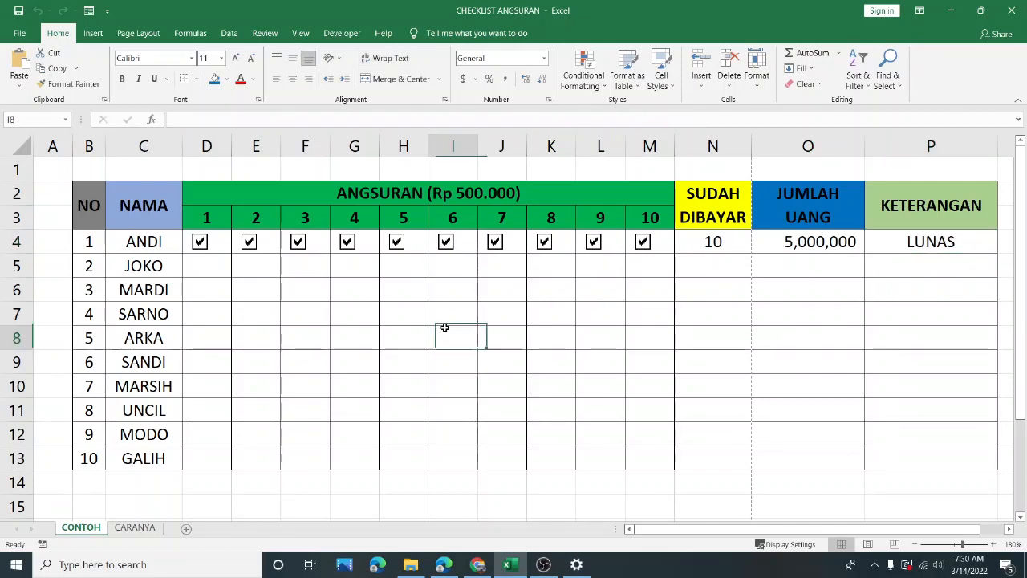